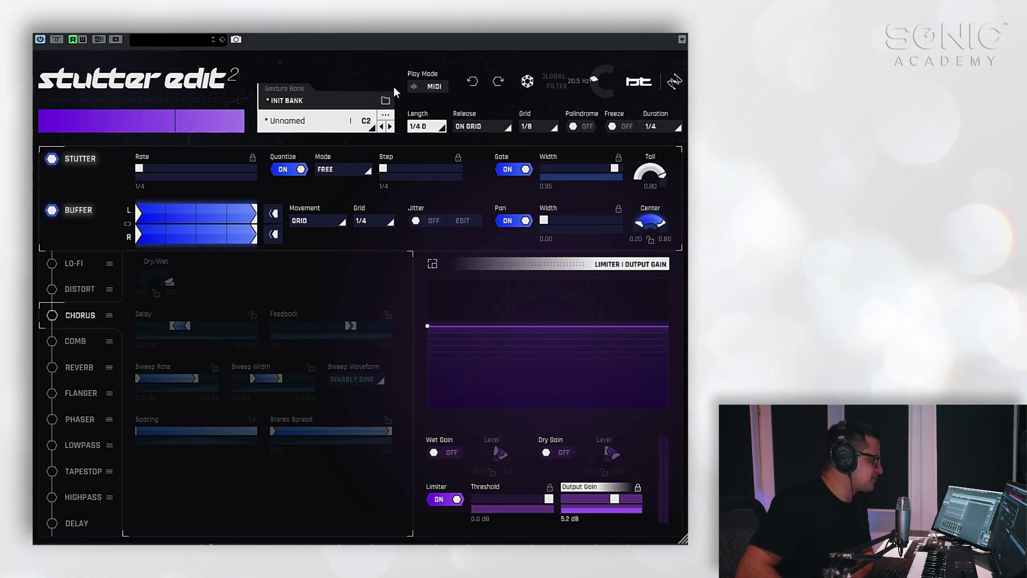
Step: Leave the MIDI Mode guide and go back to Stutter Edit 2's main view
left_click(411, 87)
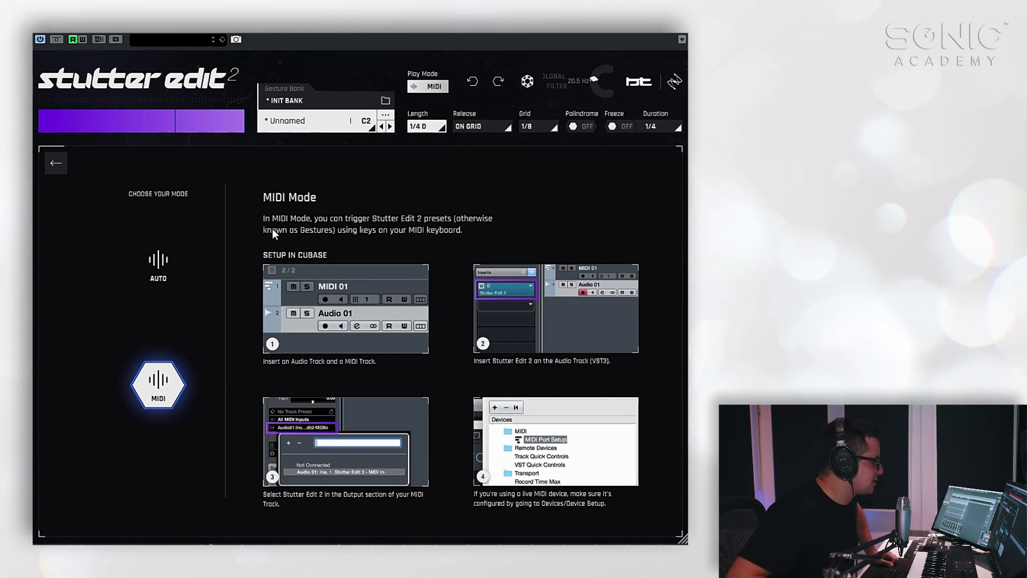
Step: Route the MIDI 01 track's output to StutterEdit 2 Main Ins. 1 Stutter Edit 2 - MIDI Input
left_click(56, 162)
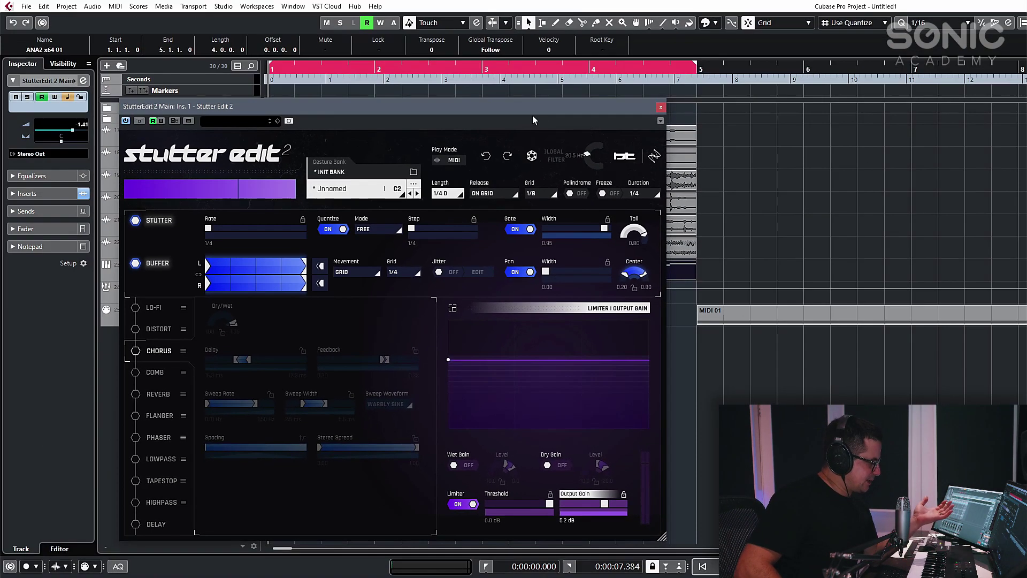
left_click_drag(532, 114, 666, 99)
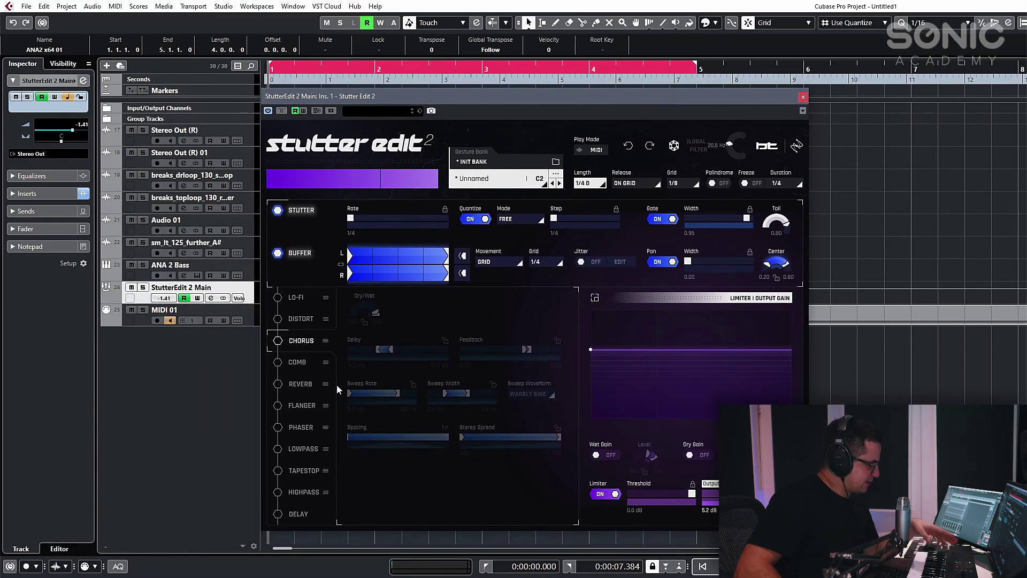
left_click(141, 323)
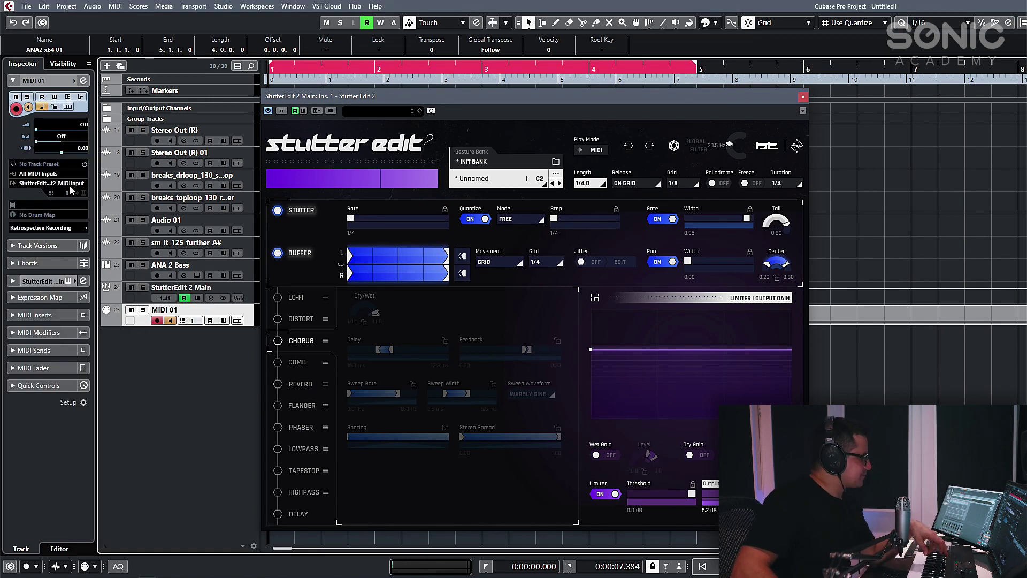
left_click(58, 184)
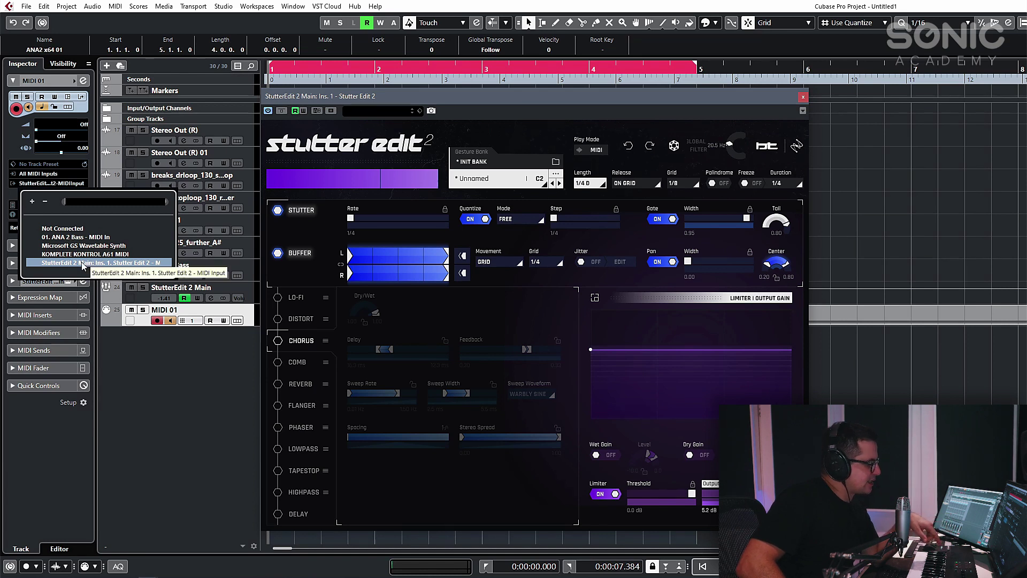
left_click(149, 373)
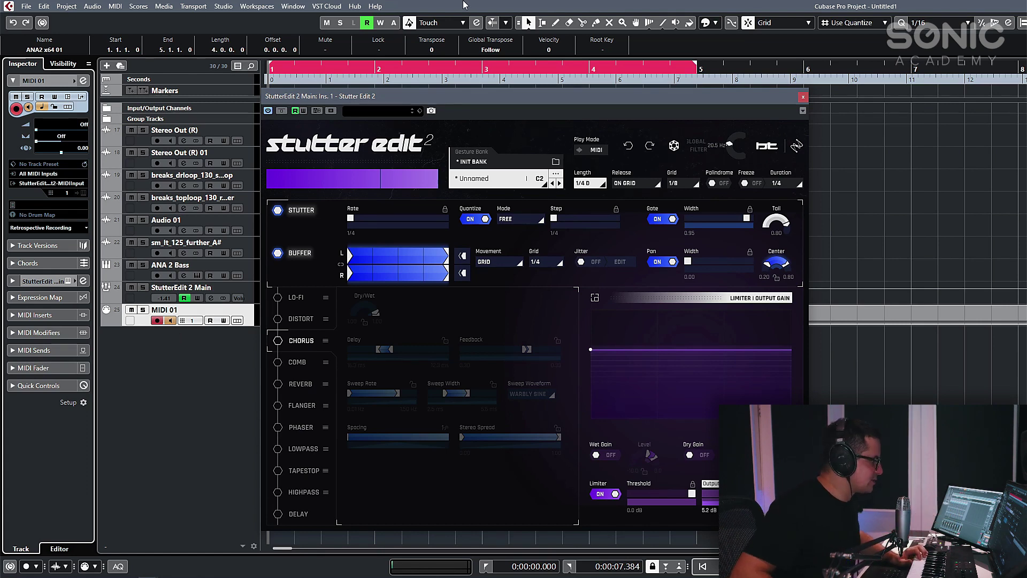
Step: Check the Stutter Edit 2 insert in the StutterEdit 2 Main channel settings and reposition the plugin
mouse_move(436, 101)
left_mouse_down()
mouse_move(392, 101)
mouse_move(417, 96)
left_mouse_up()
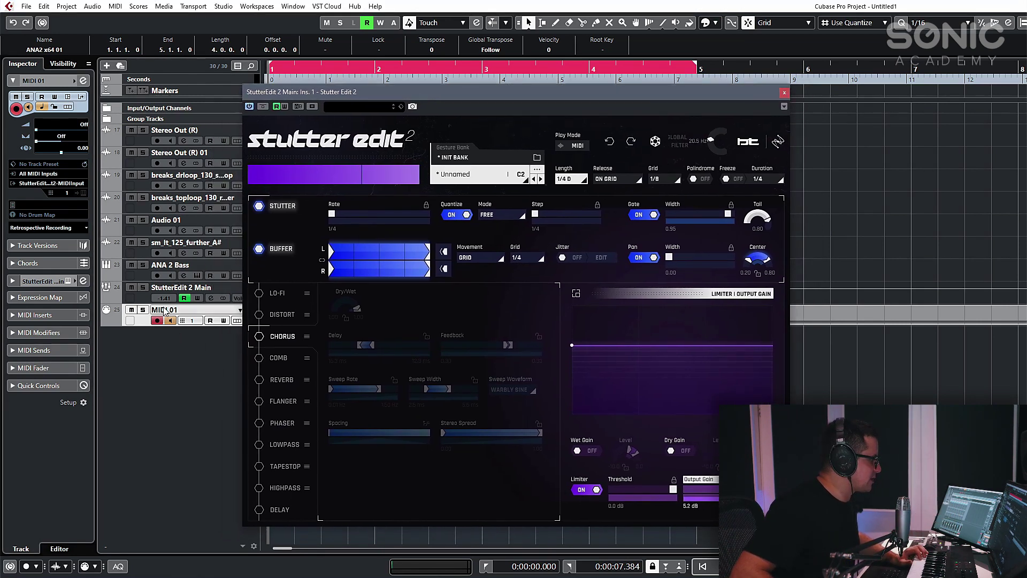
left_click(133, 302)
left_click(210, 298)
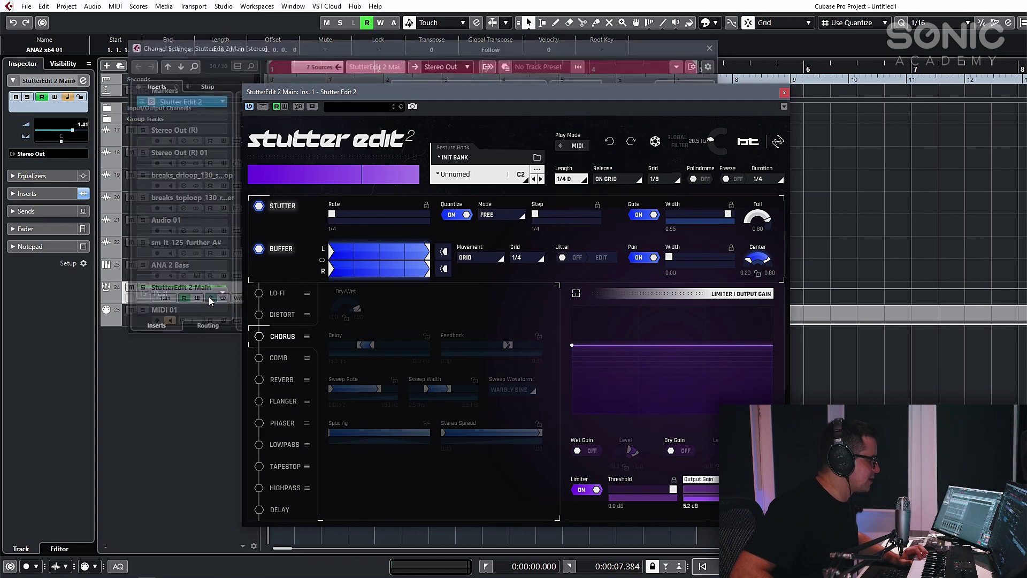
left_click(146, 100)
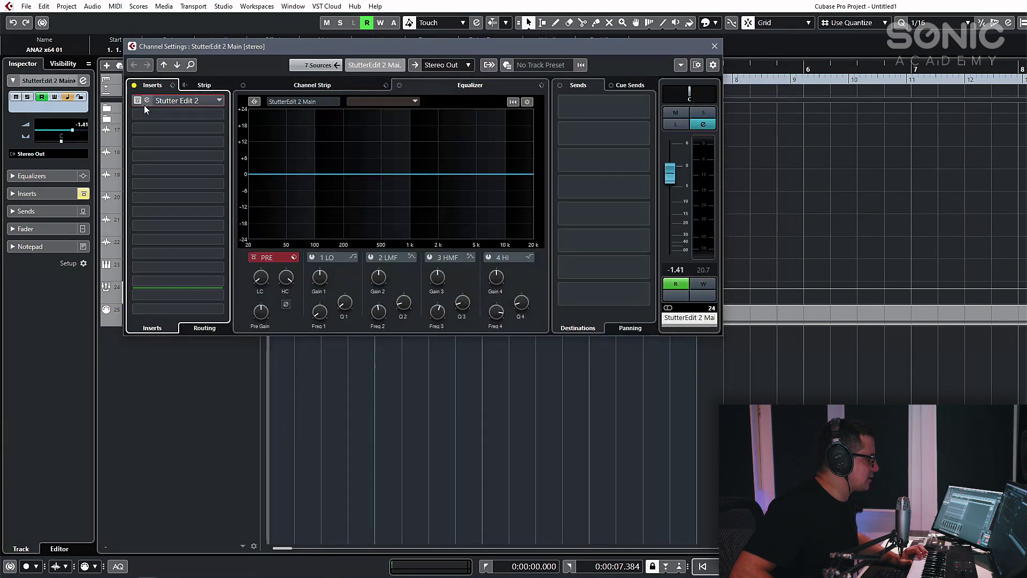
left_click(145, 101)
left_click(718, 51)
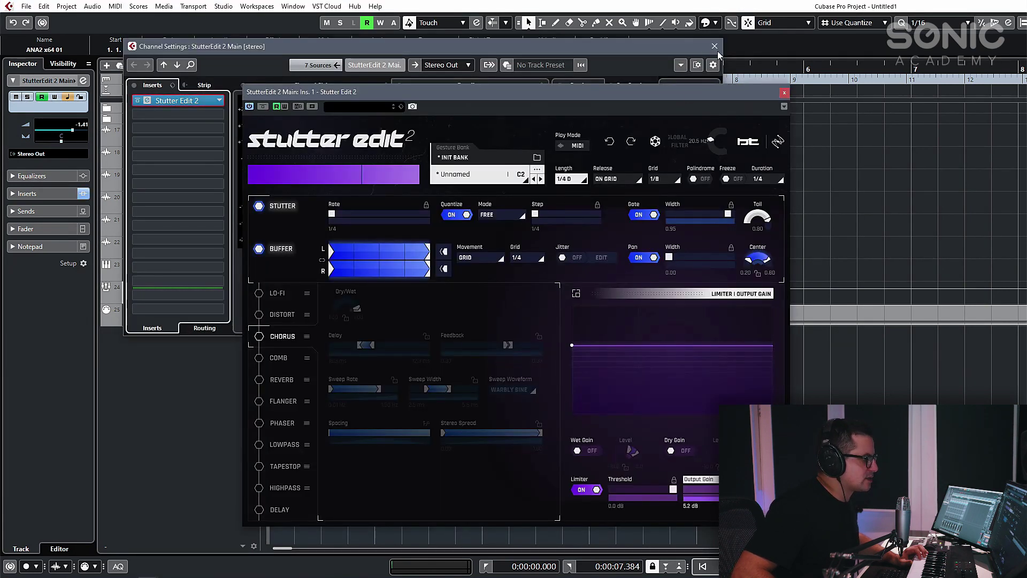
left_click(714, 48)
left_click_drag(579, 95, 456, 102)
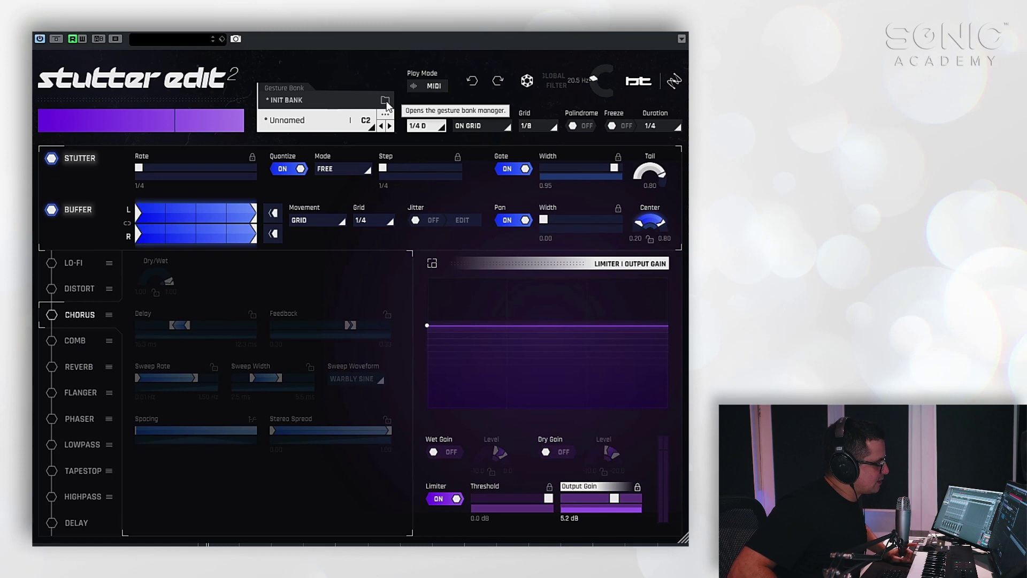
Step: Browse the gesture banks down to Factory Banks > BT Signature Banks
left_click(386, 102)
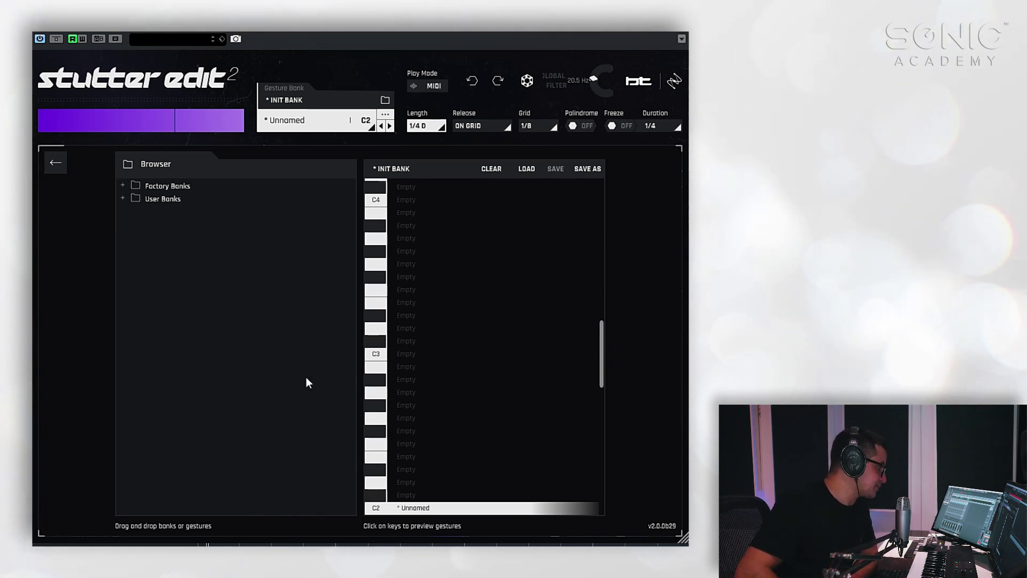
left_click(123, 185)
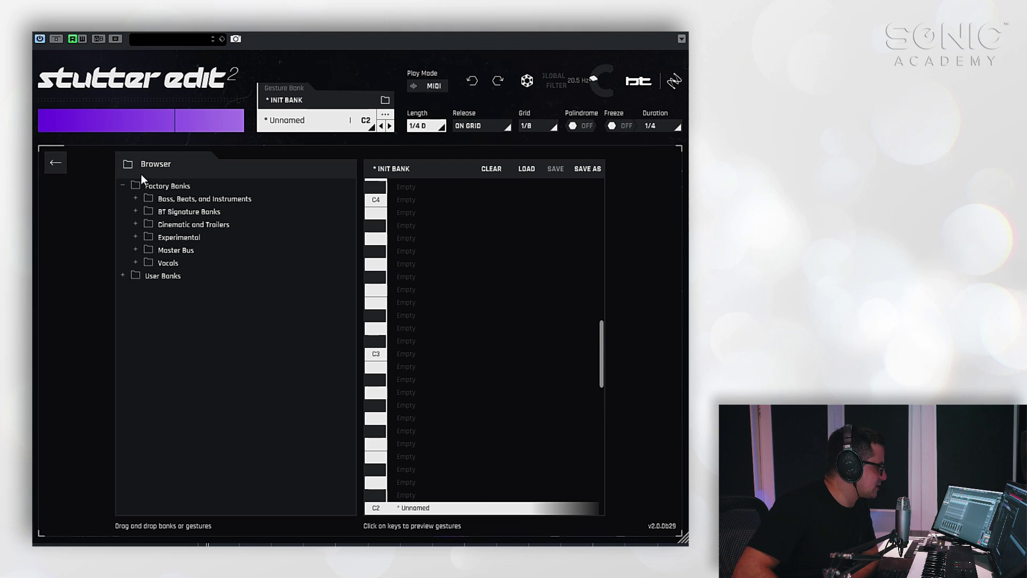
left_click(135, 212)
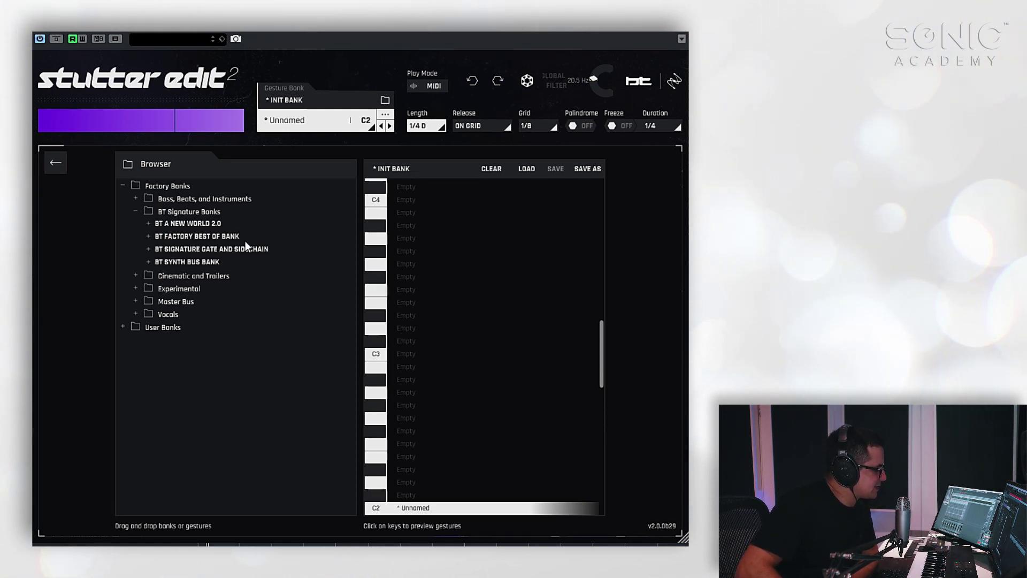
Step: Load BT Factory Best of Bank, clear the bank, and assign BT_Sidewinder to C2
double_click(176, 235)
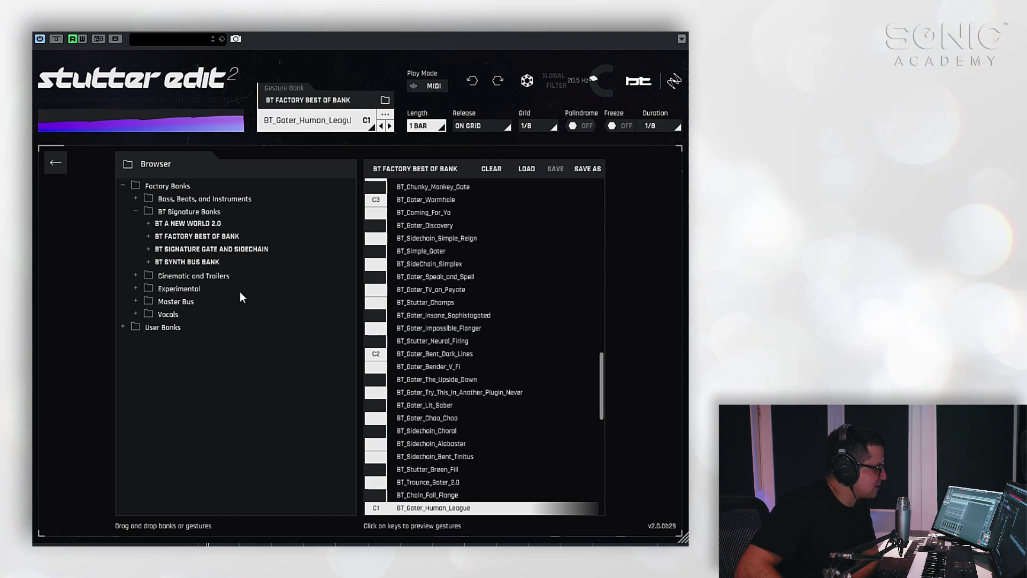
left_click(494, 168)
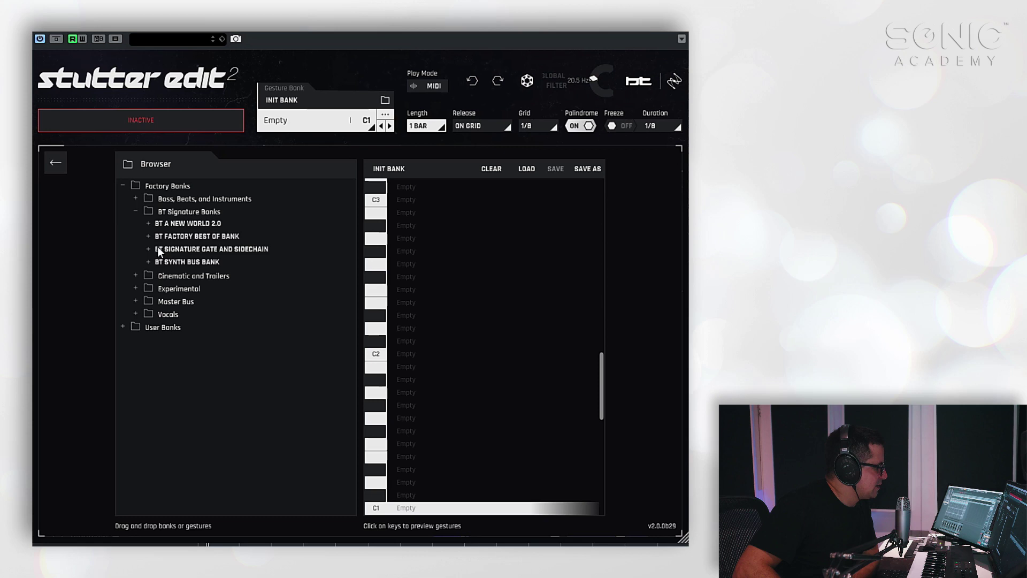
left_click(148, 236)
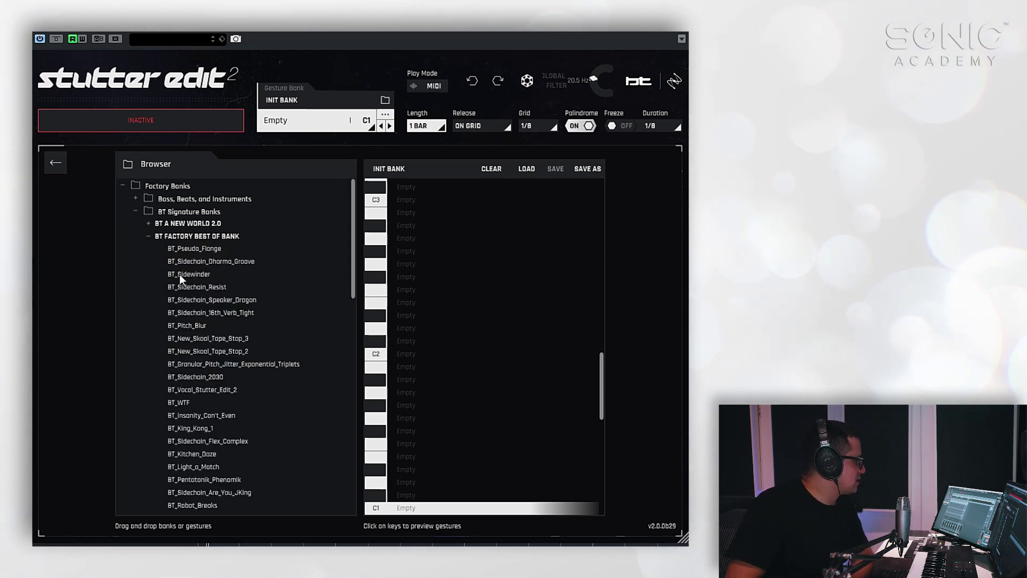
left_click_drag(174, 275, 406, 354)
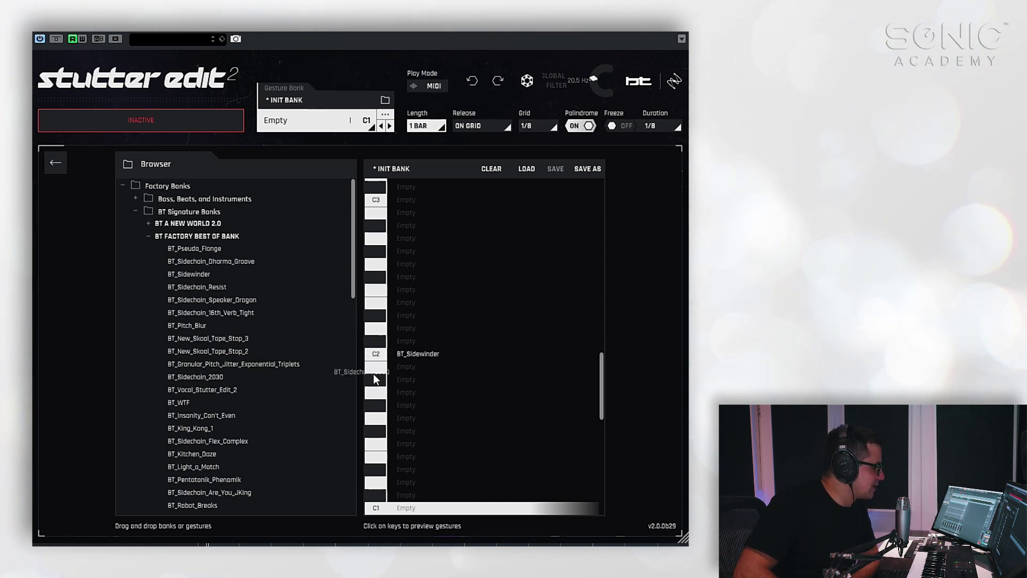
Step: Place BT_New_Skool_Tape_Stop_2, BT Light a Match and BT Get Krunk on the keys above
left_click_drag(195, 353, 422, 312)
left_click(149, 223)
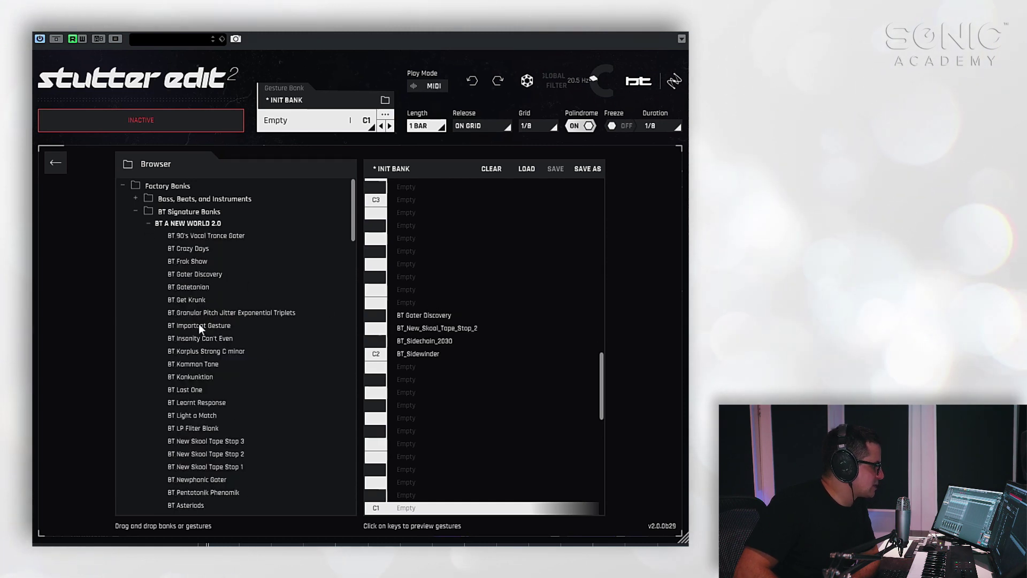
left_click_drag(198, 406, 414, 300)
left_click_drag(187, 299, 413, 289)
left_click(149, 223)
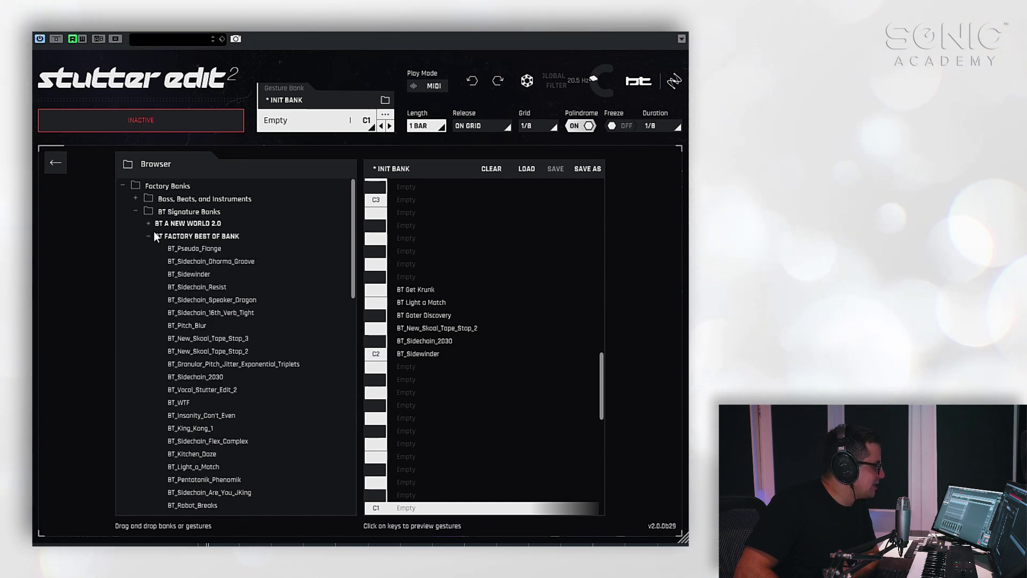
left_click(148, 236)
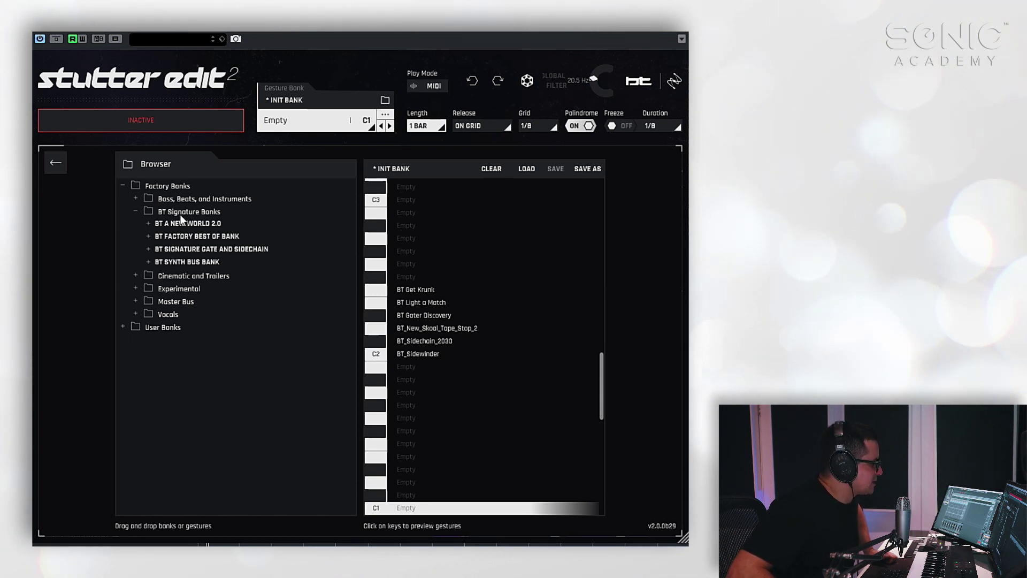
Step: Load BT Factory Best of Bank and close the Stutter Edit 2 window
double_click(181, 236)
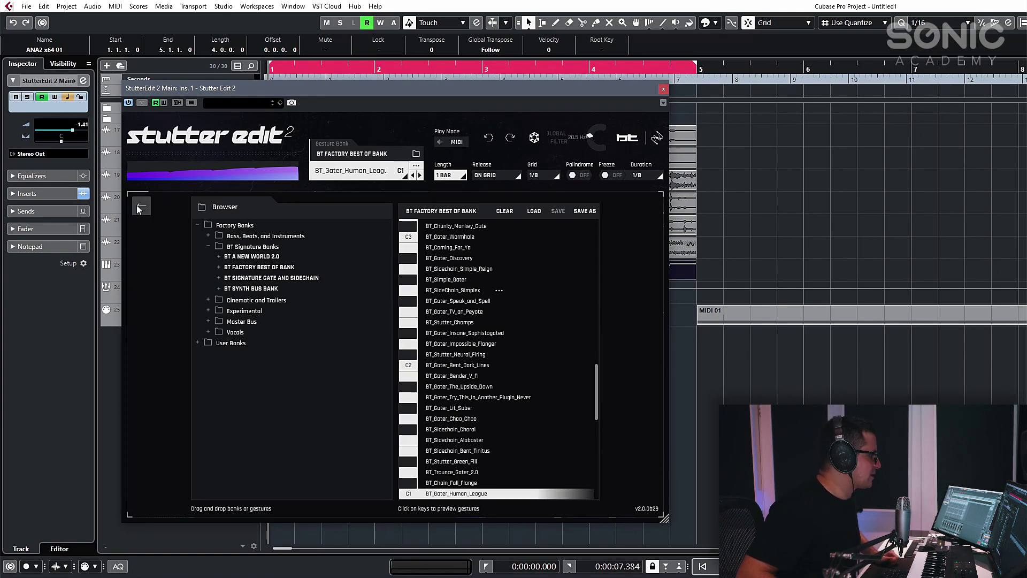
left_click(139, 208)
left_click(663, 90)
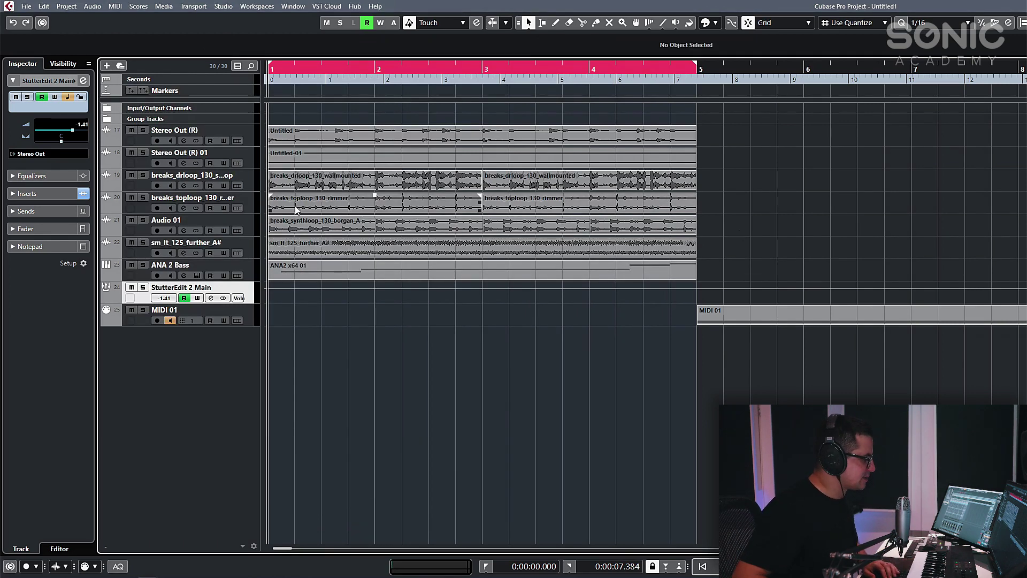
Step: Reopen Stutter Edit 2 from the StutterEdit 2 Main channel settings insert
left_click_drag(897, 251, 274, 135)
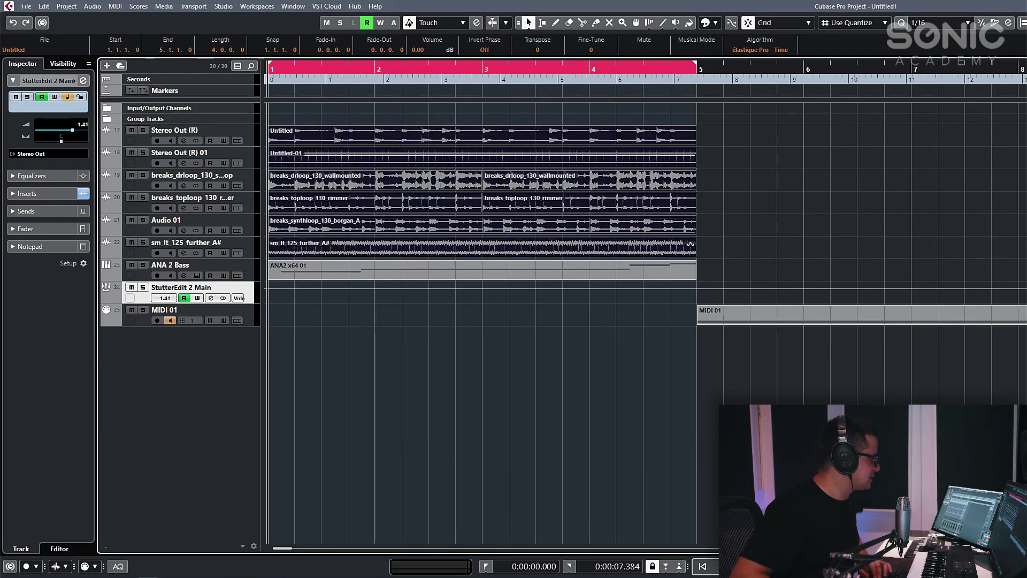
left_click(323, 314)
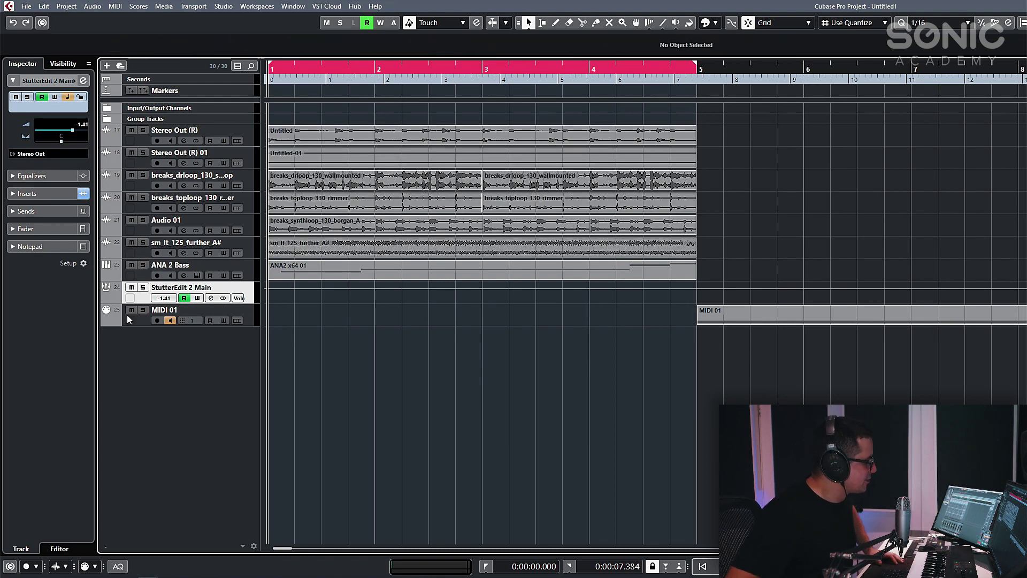
left_click(210, 298)
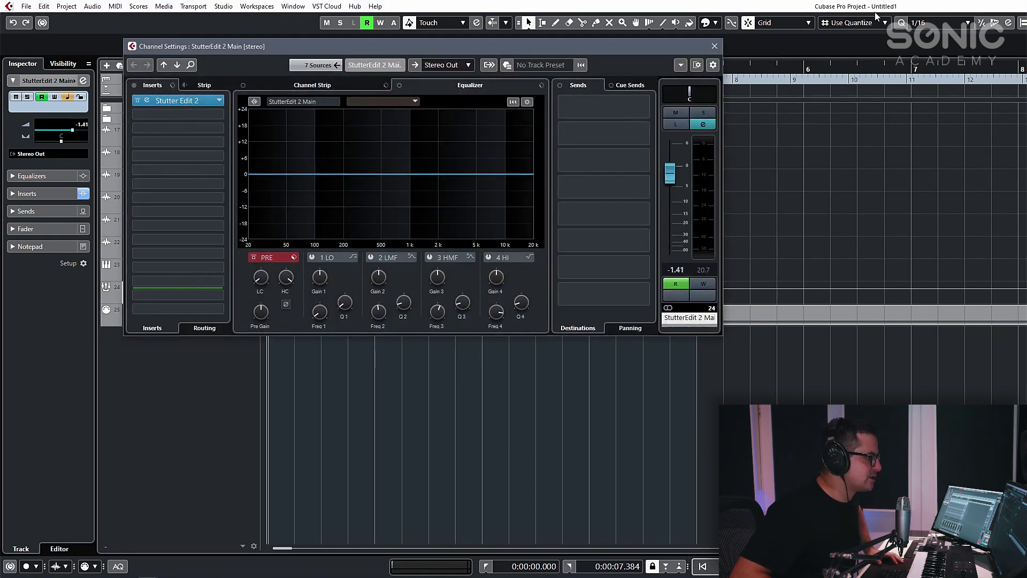
left_click(715, 48)
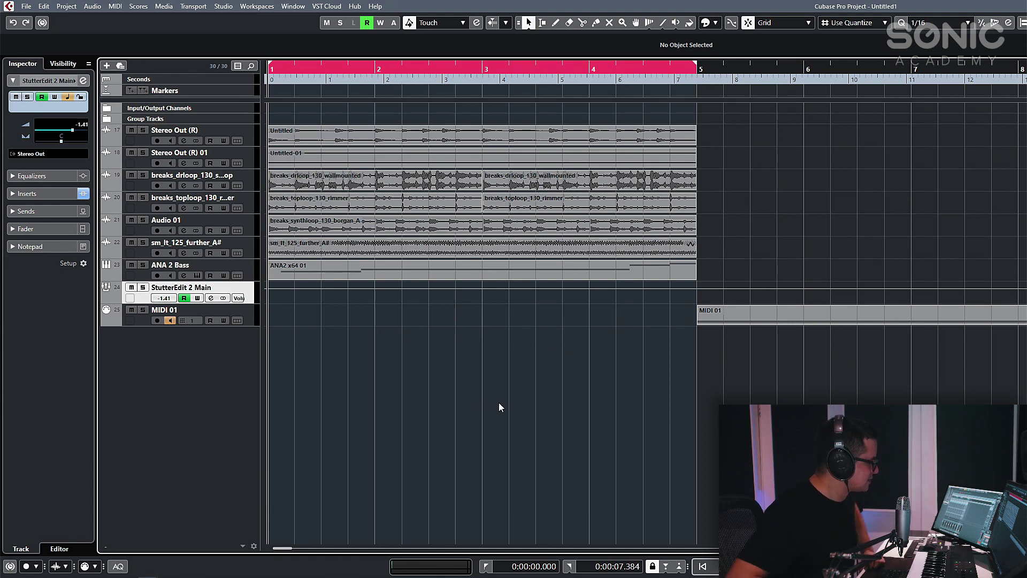
left_click(212, 299)
left_click(155, 107)
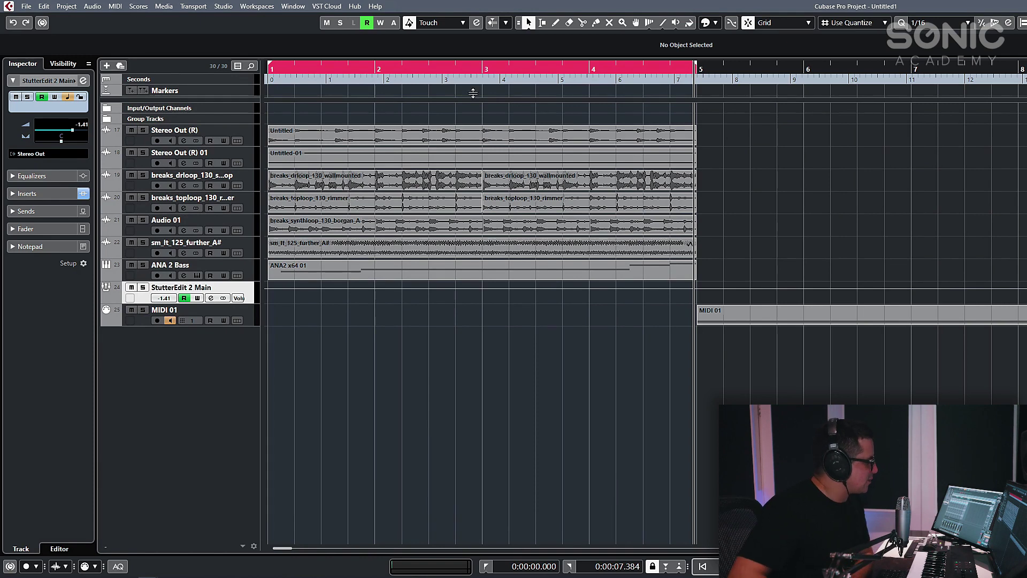
Step: Close the StutterEdit 2 Main channel settings, leaving Stutter Edit 2 showing BT_Kitchen_Daze on G#4
left_click(211, 298)
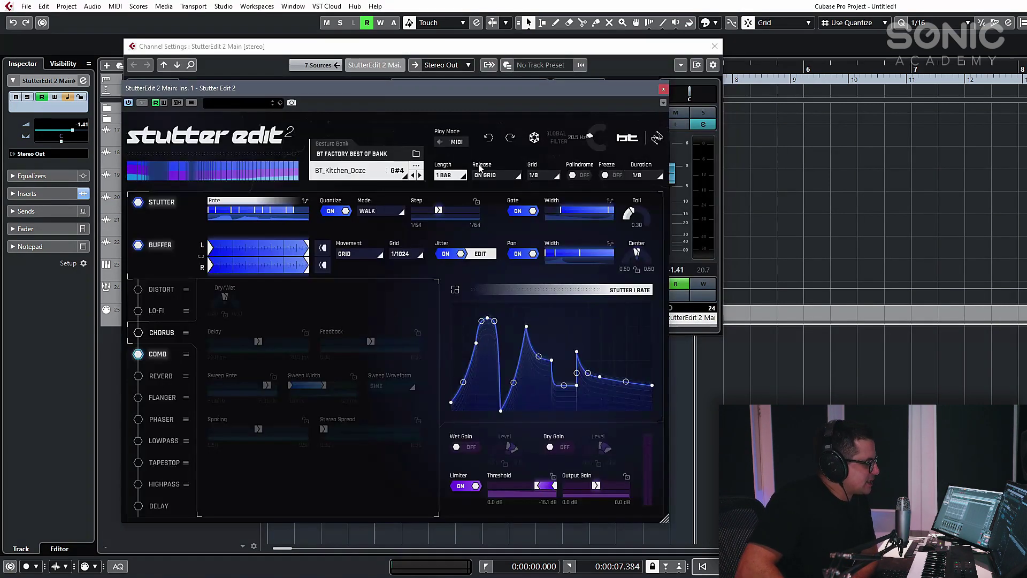
left_click(715, 46)
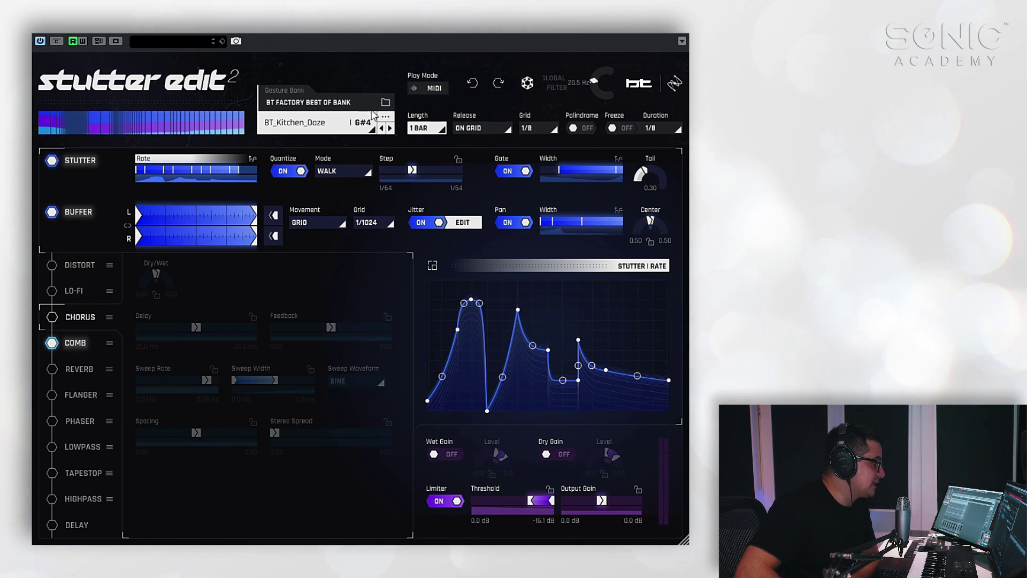
Step: Clear the bank to an empty INIT BANK, pick the C2 slot, and return to the effects editor
left_click(386, 102)
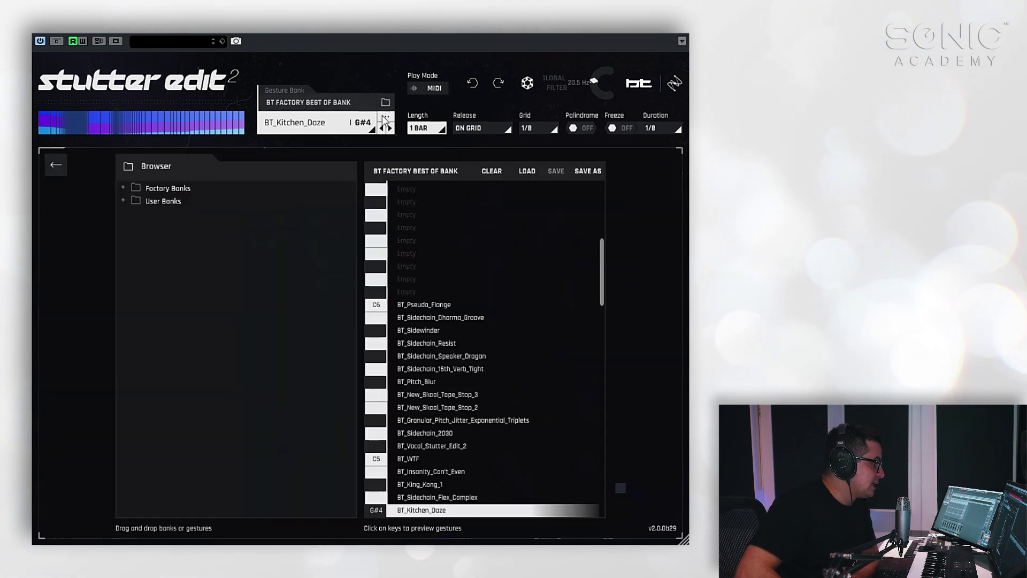
left_click(493, 170)
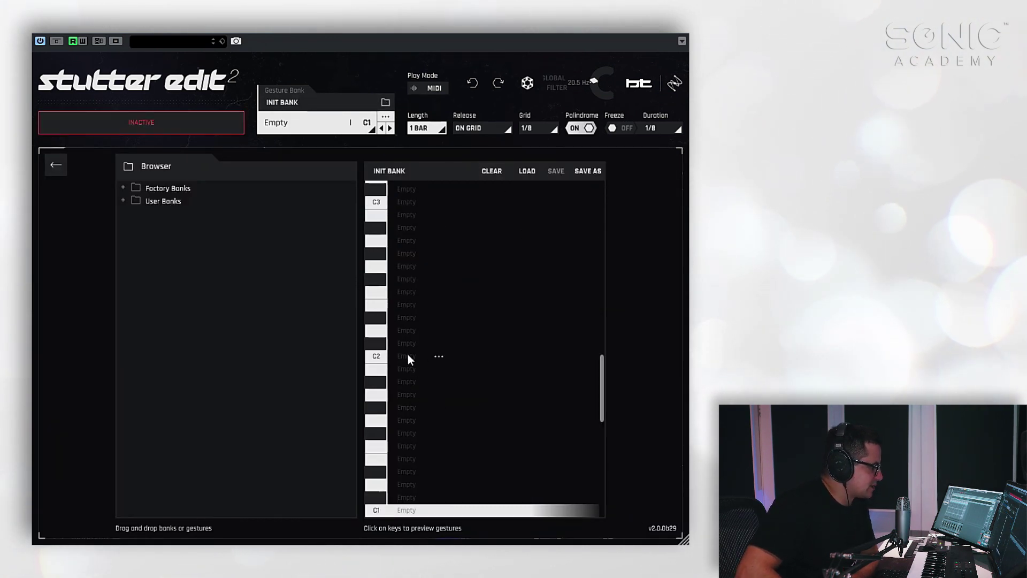
left_click(382, 356)
left_click(377, 356)
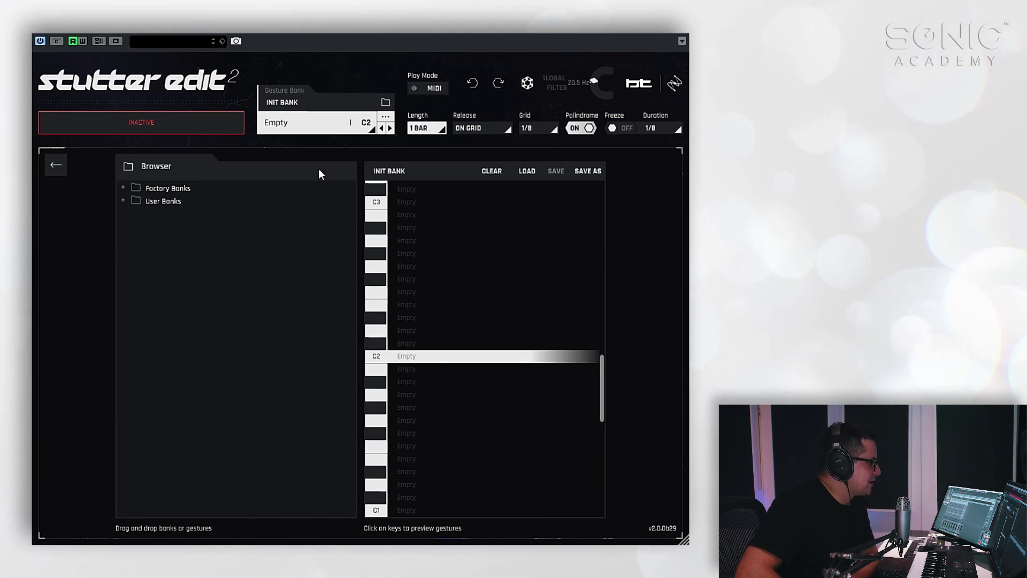
left_click(56, 165)
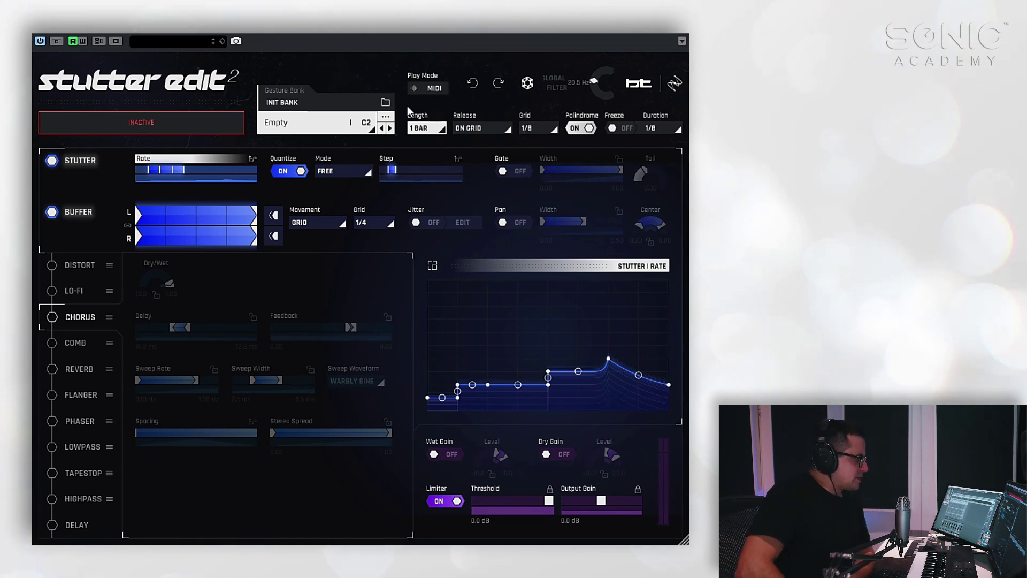
Step: Set Play Mode to AUTO so the C2 gesture triggers on host playback
left_click(413, 88)
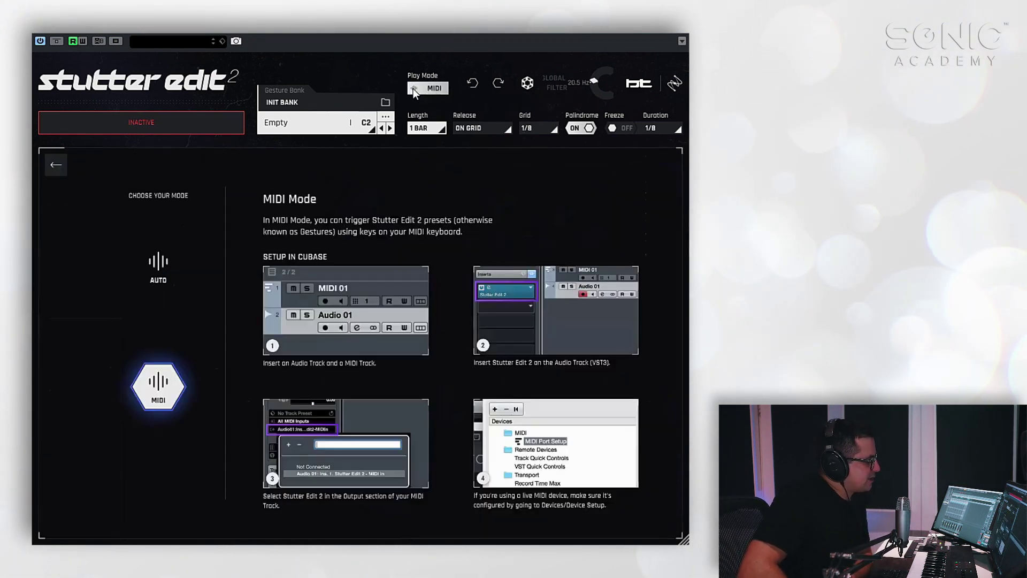
left_click(158, 263)
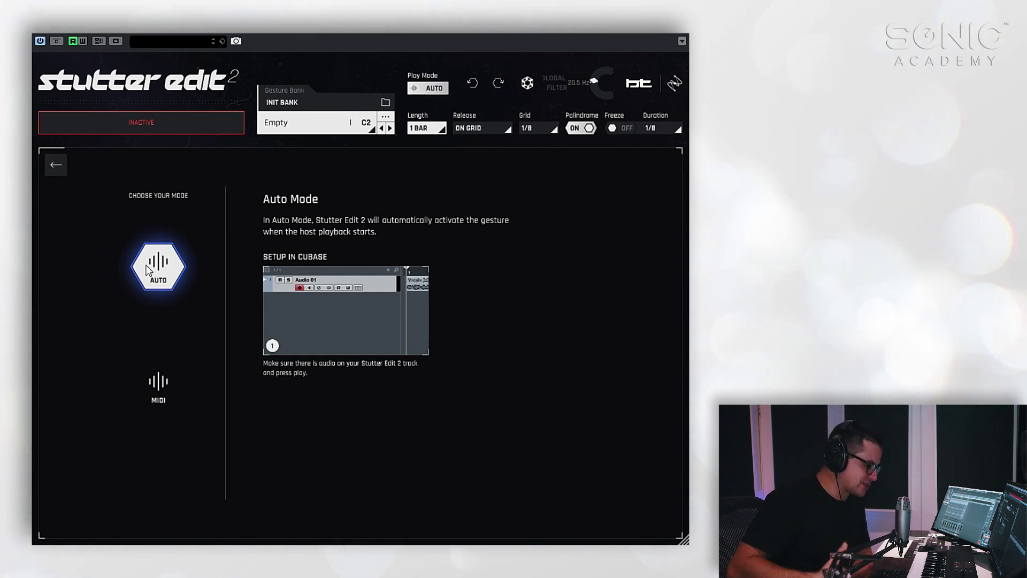
left_click(50, 165)
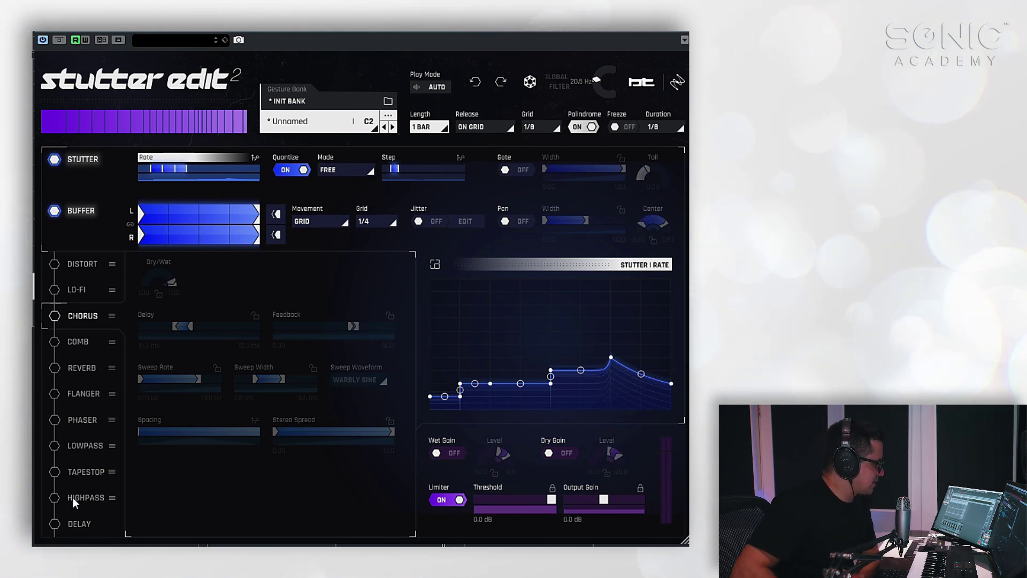
Step: Enable Lowpass and set its Dry/Wet to a fixed 1.00 with no modulation range
left_click(54, 445)
left_click(91, 447)
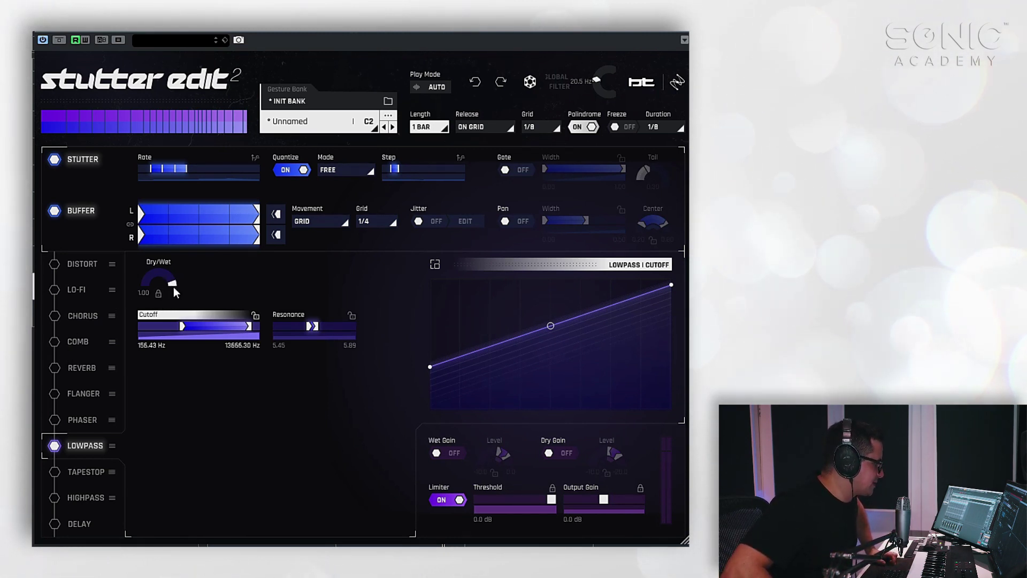
mouse_move(173, 287)
left_mouse_down()
mouse_move(153, 432)
mouse_move(159, 293)
left_mouse_up()
left_click(159, 293)
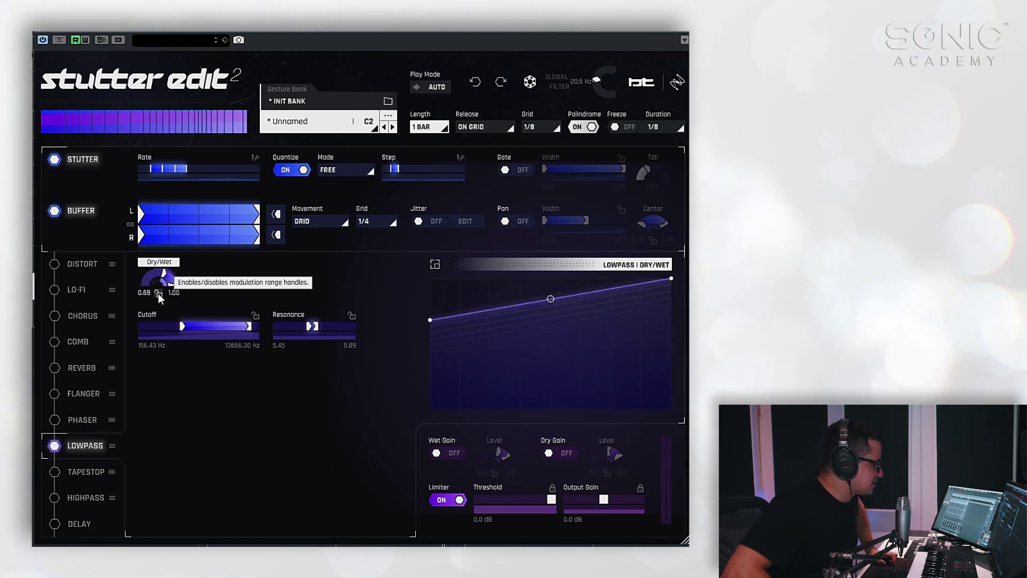
left_click(159, 293)
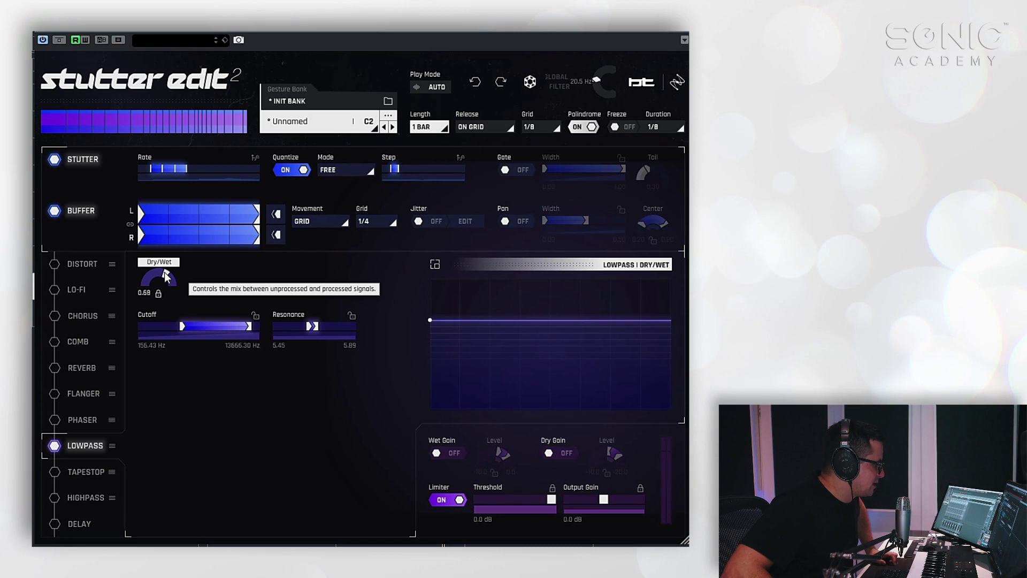
mouse_move(165, 272)
left_mouse_down()
mouse_move(164, 316)
mouse_move(167, 264)
left_mouse_up()
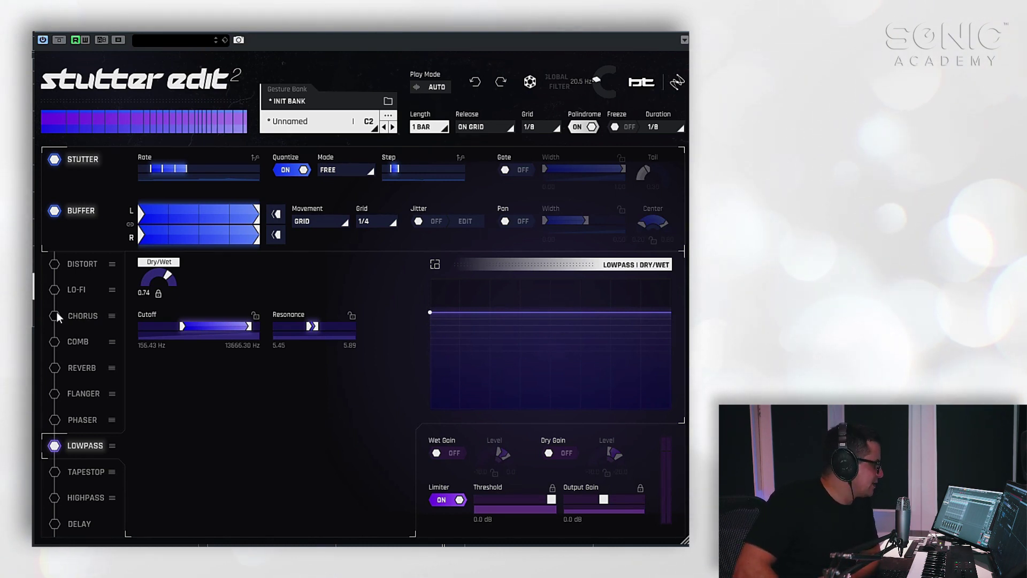
left_click_drag(168, 283, 185, 194)
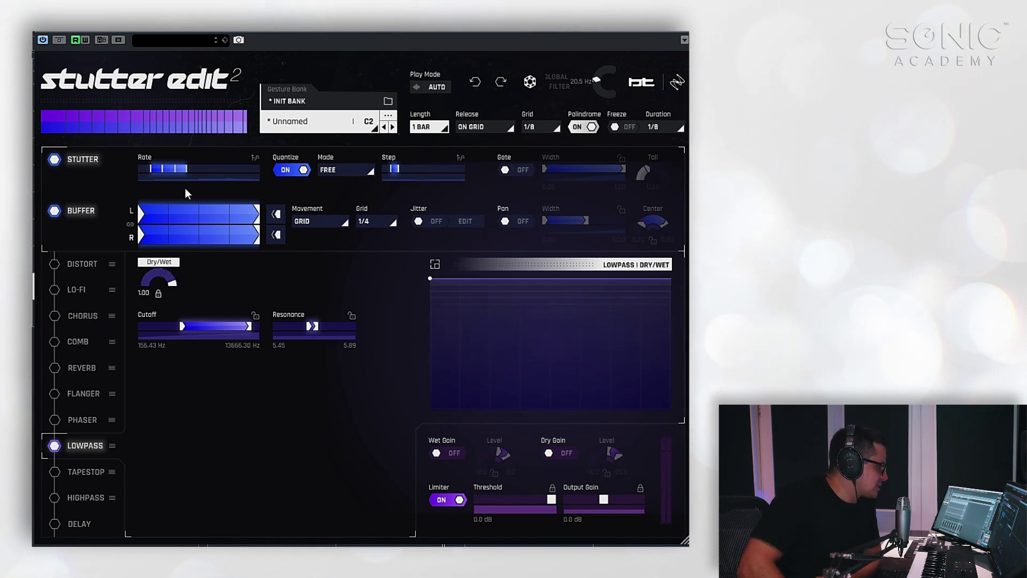
Step: Set the Lowpass Cutoff sweep range to 15 Hz–20000 Hz
left_click(152, 318)
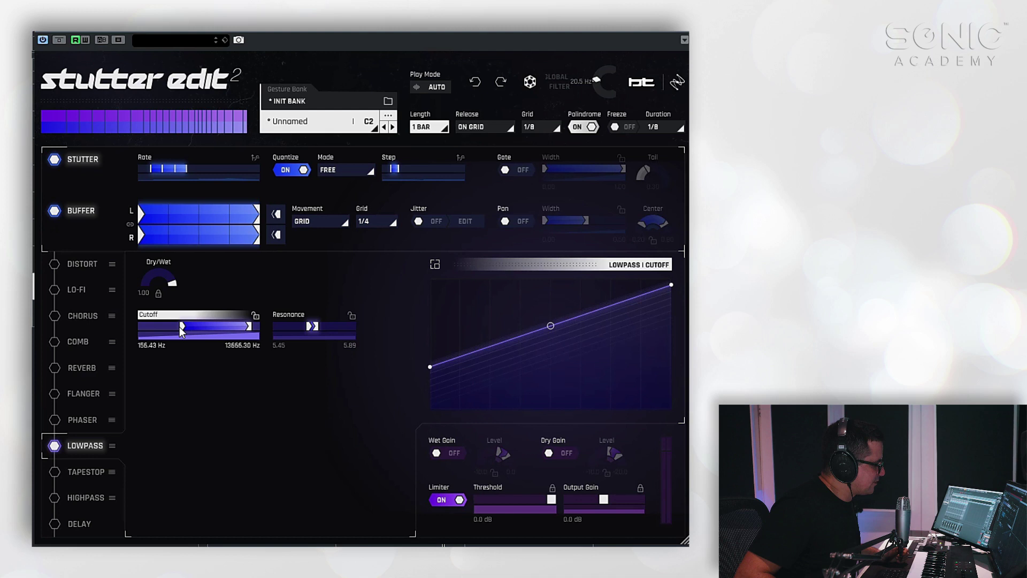
left_click_drag(180, 329, 184, 330)
left_click_drag(248, 330, 140, 328)
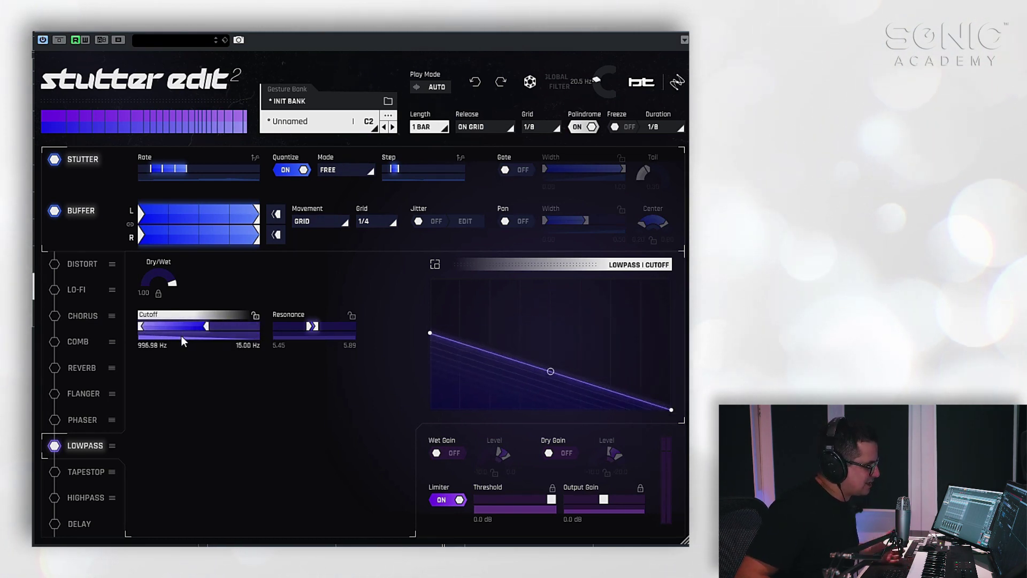
left_click_drag(144, 329, 260, 328)
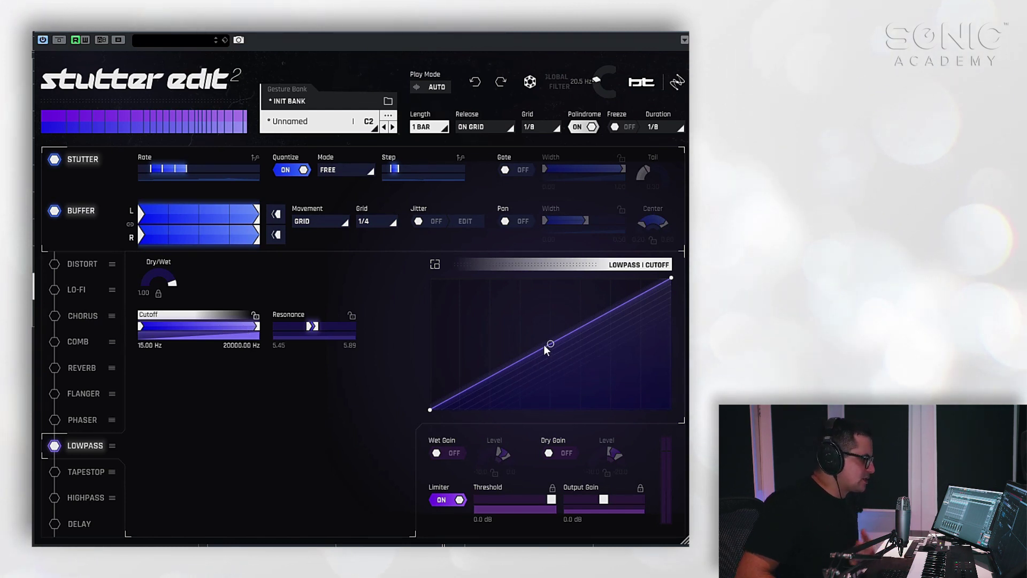
Step: Shape the Cutoff curve with breakpoints: a steep early rise, a plateau, then a climb to maximum
left_click_drag(551, 347, 554, 321)
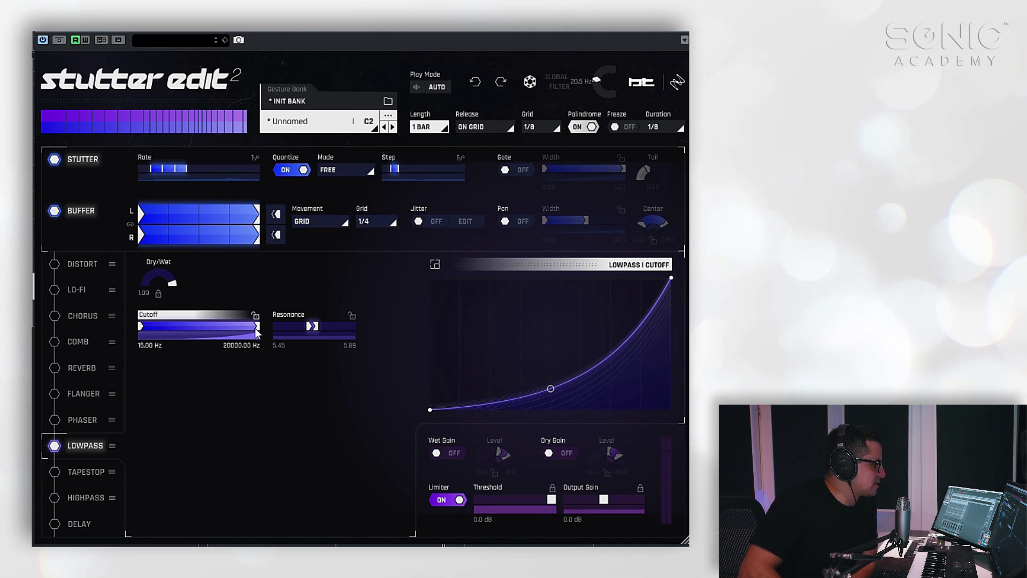
left_click_drag(260, 334, 298, 346)
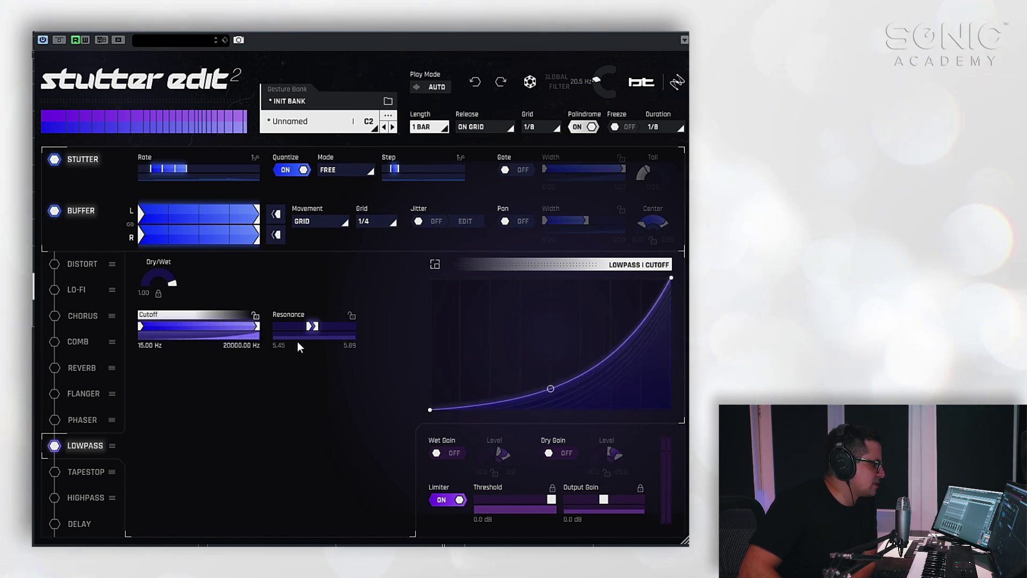
left_click(602, 357)
left_click_drag(537, 396, 480, 349)
left_click_drag(565, 358, 519, 384)
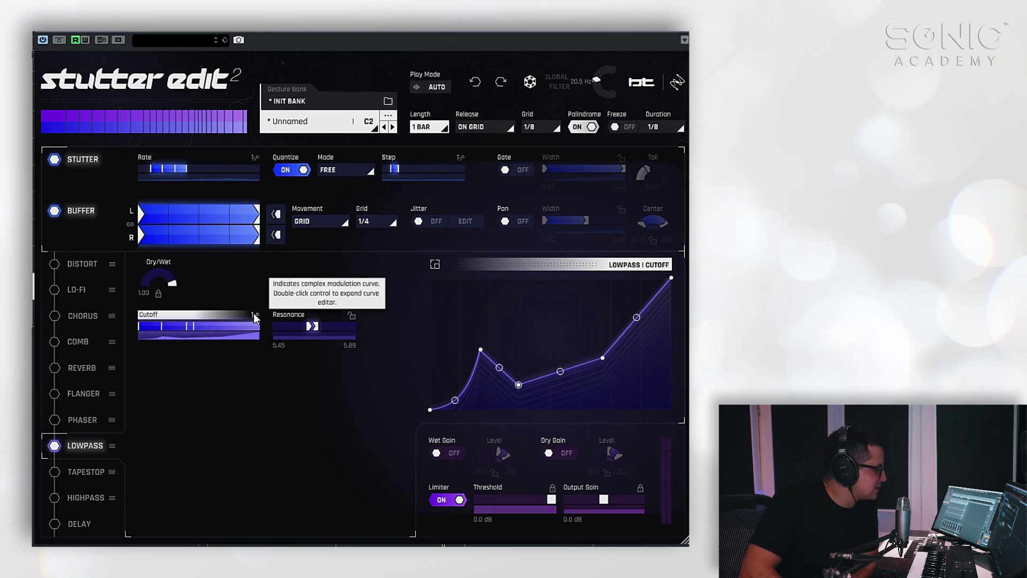
left_click_drag(559, 364, 569, 393)
left_click_drag(639, 309, 640, 317)
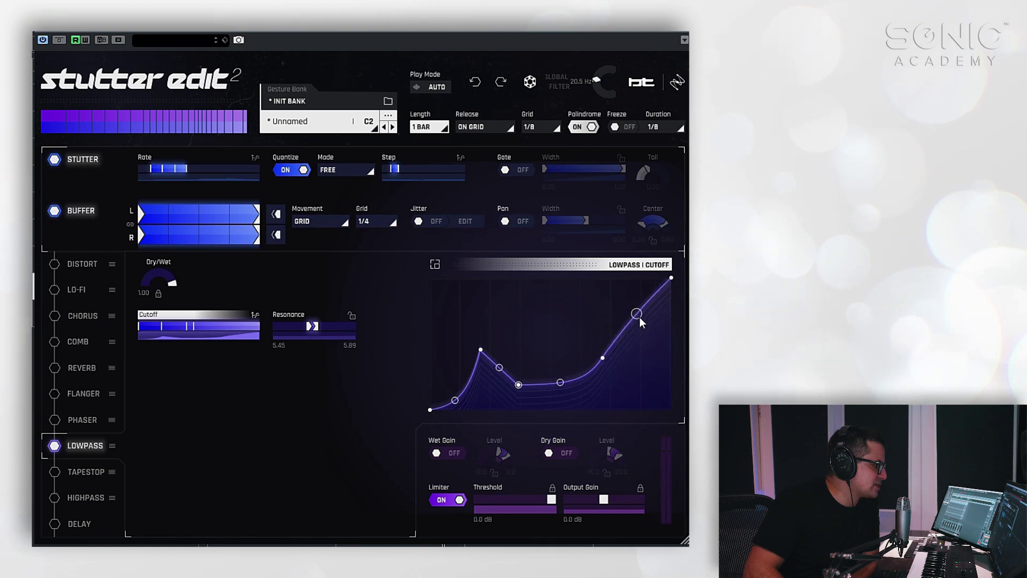
left_click_drag(522, 384, 535, 364)
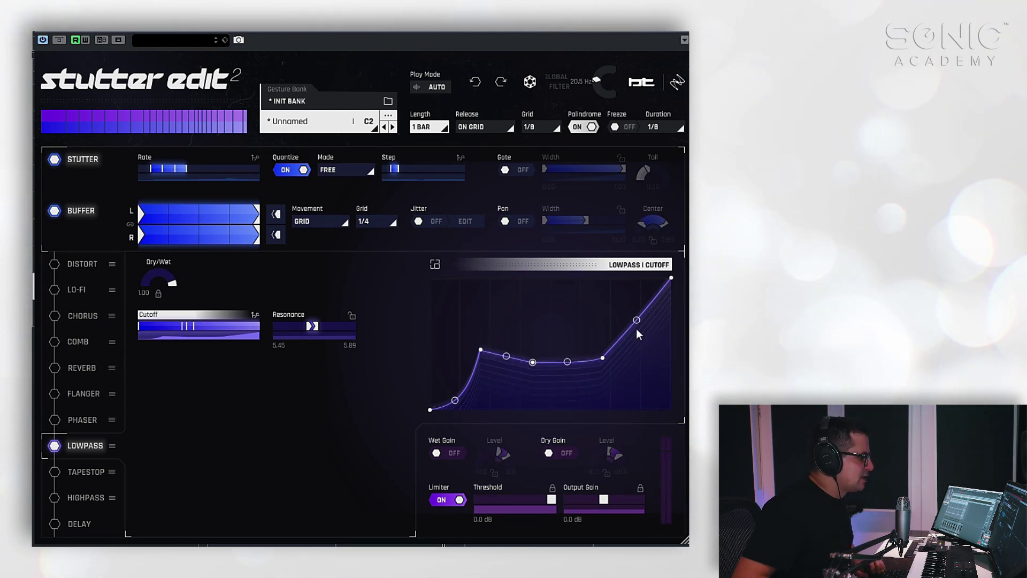
left_click(434, 265)
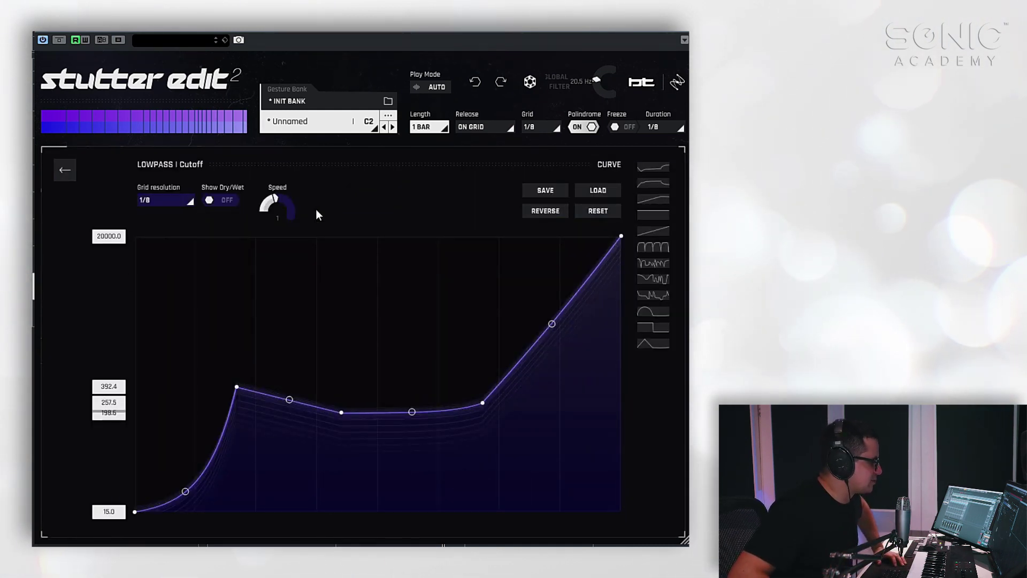
left_click(64, 170)
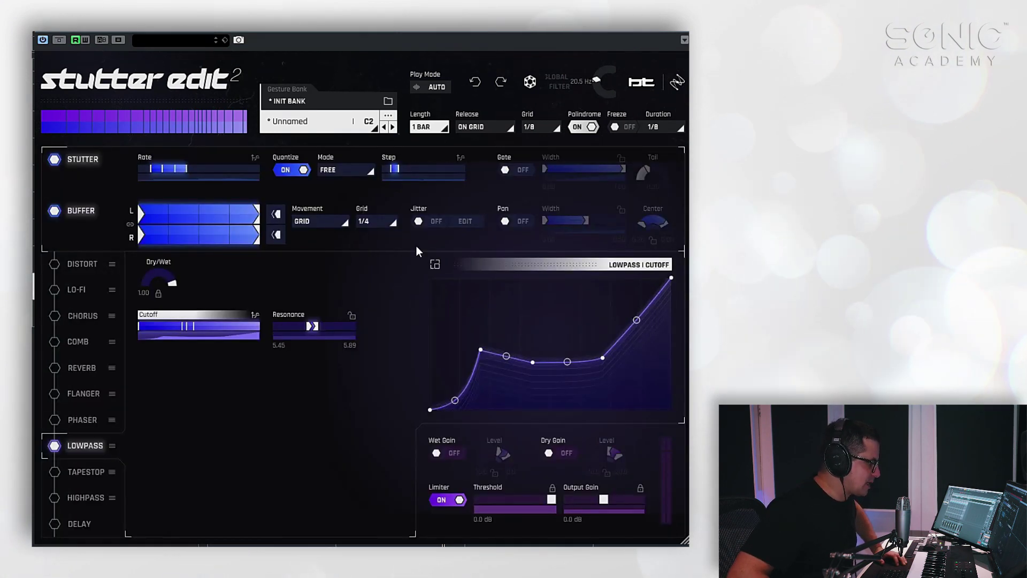
left_click(435, 264)
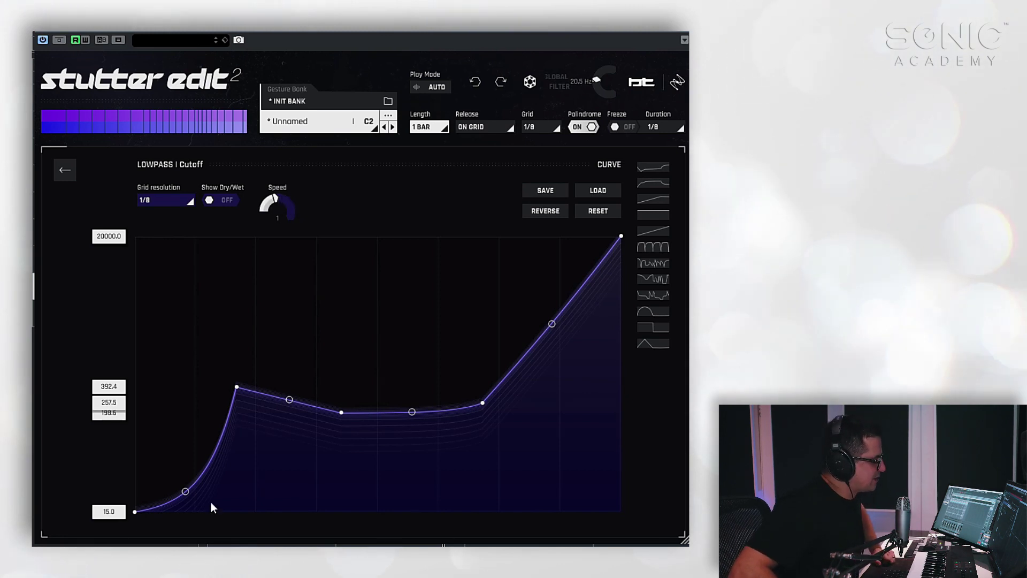
left_click(65, 170)
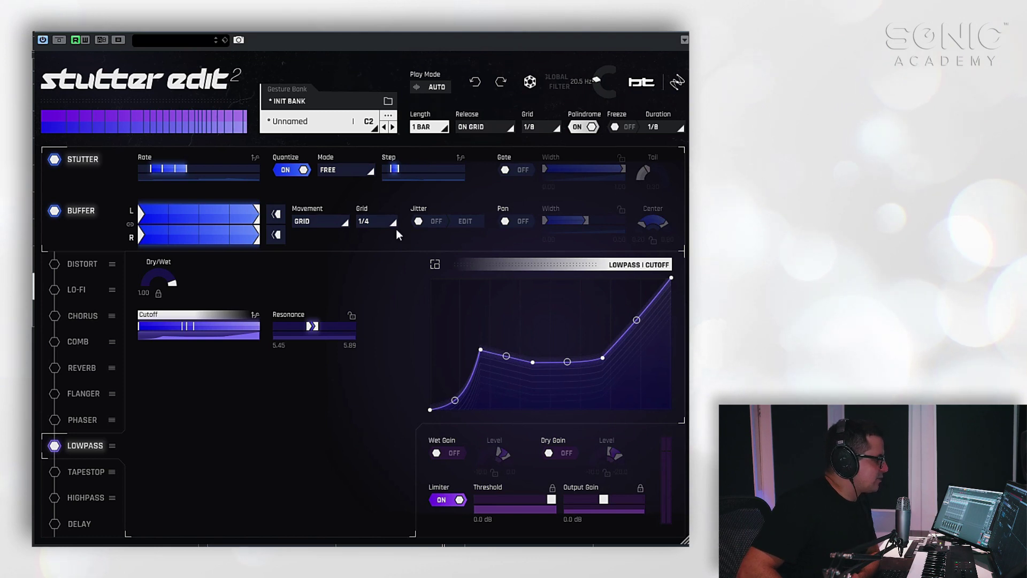
Step: Check the gesture options, keeping Length at 1 BAR and Release at ON GRID
left_click(55, 446)
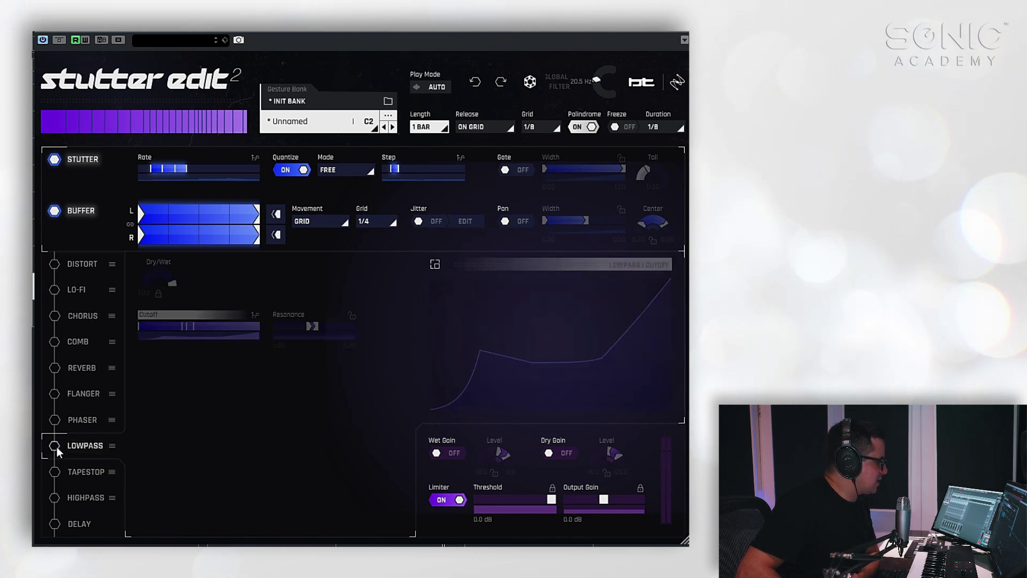
left_click(430, 126)
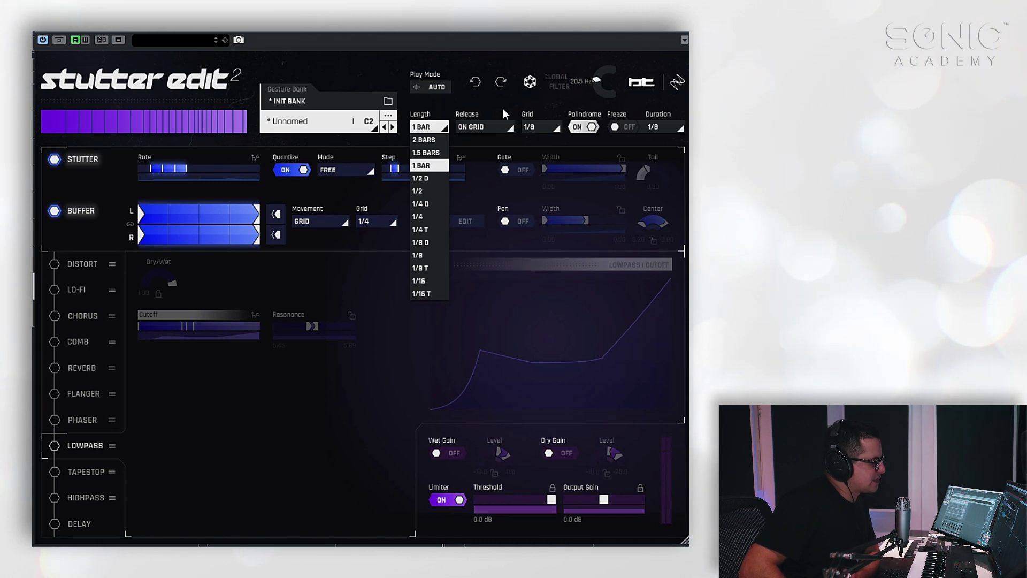
left_click(492, 123)
left_click(483, 127)
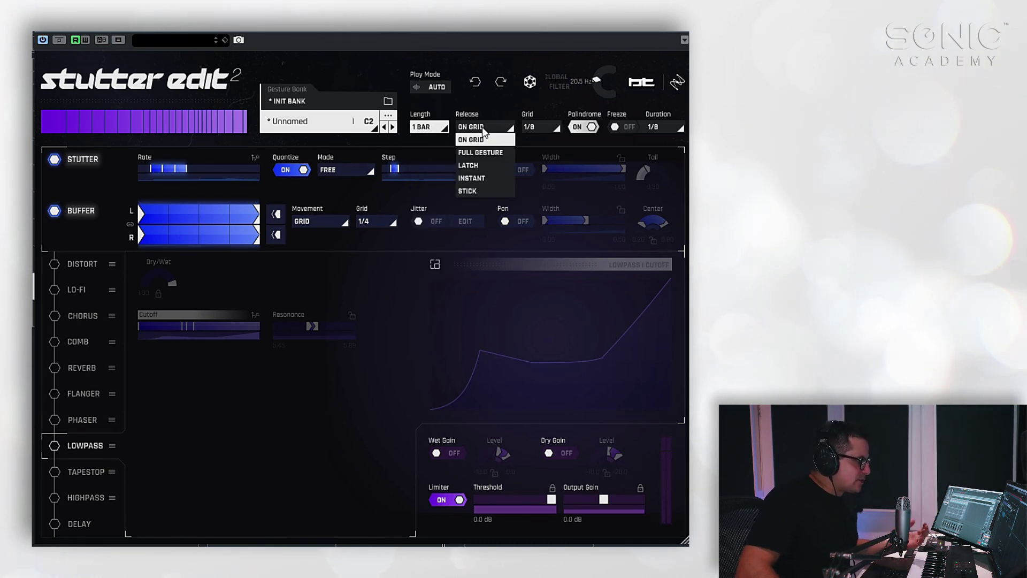
left_click(483, 136)
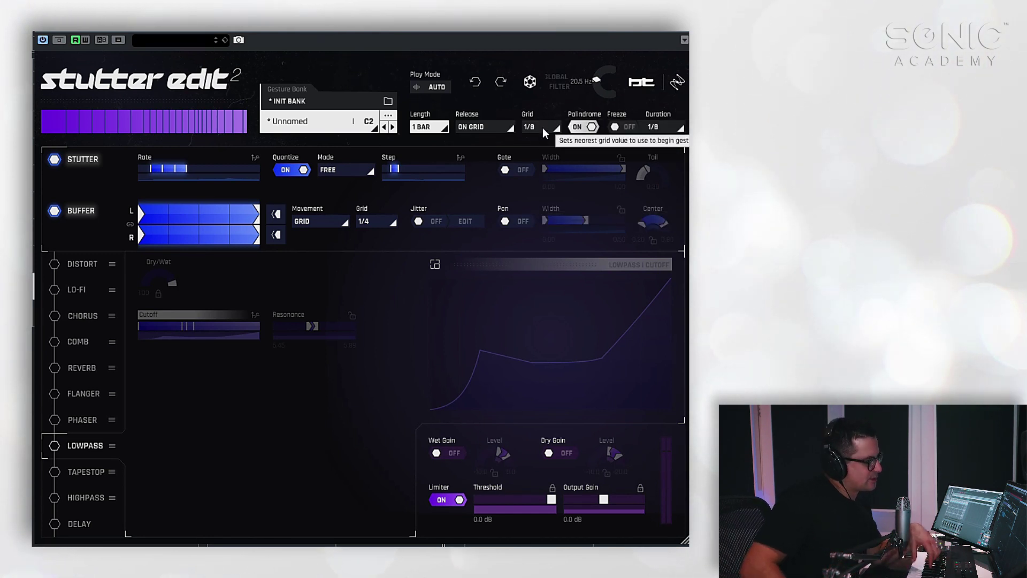
Step: Change the gesture Grid from 1/8 to 1/4 and bring up the Auto Mode page
left_click(543, 127)
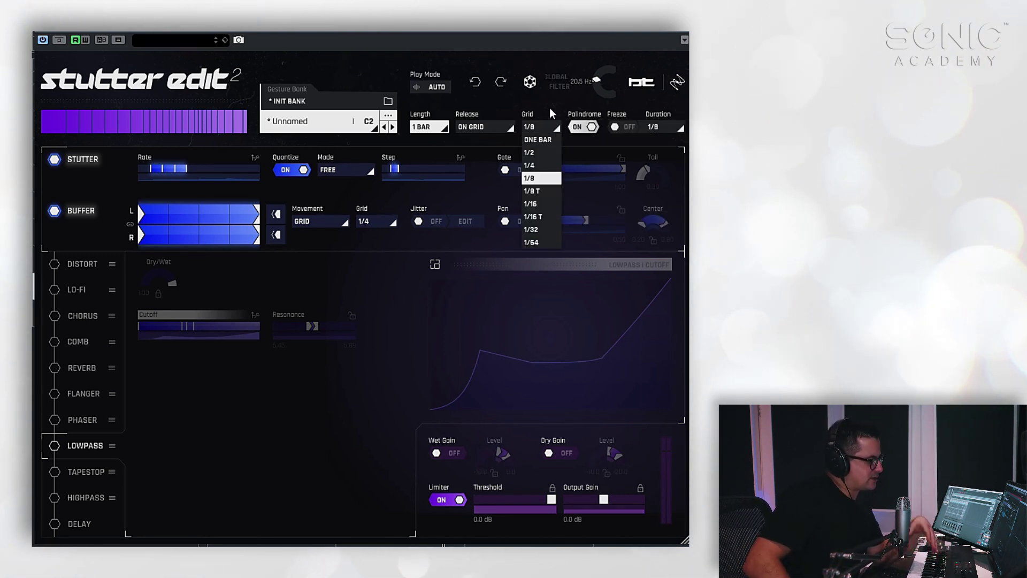
left_click(532, 165)
left_click(507, 131)
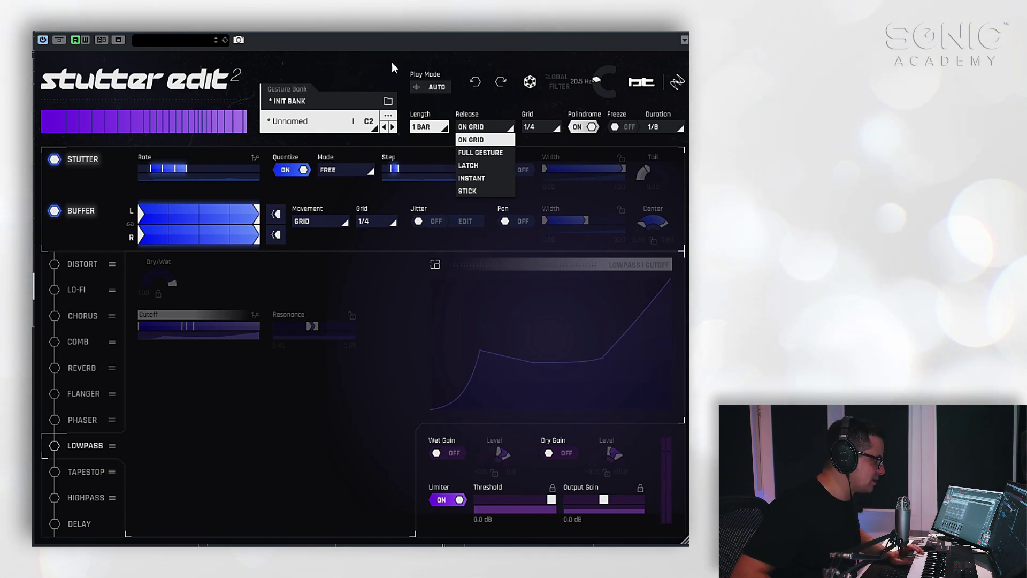
left_click(430, 86)
left_click(428, 127)
Step: Dismiss the open list and return from the Auto Mode page to the Stutter, Buffer and Lowpass editor
left_click(432, 91)
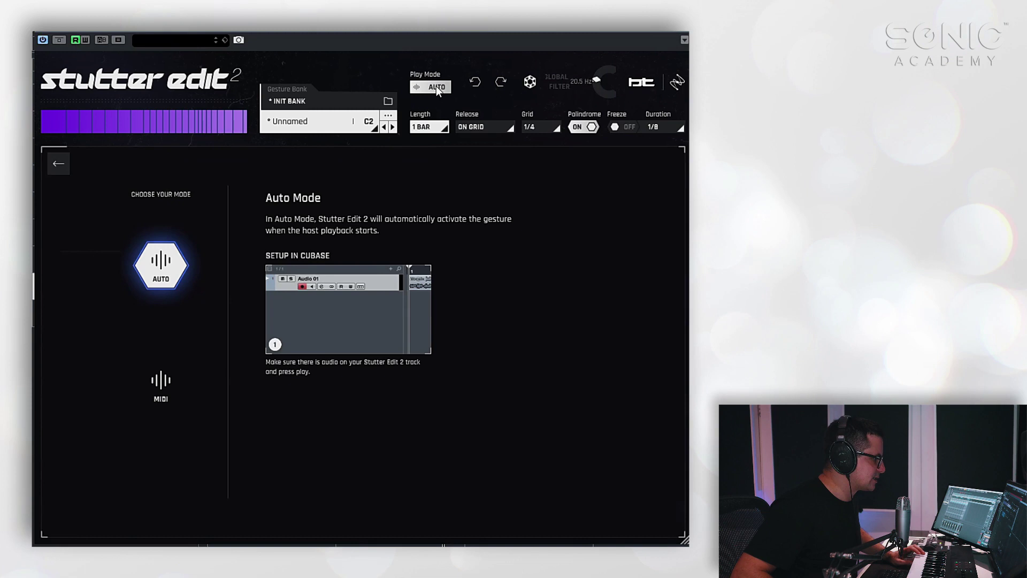
left_click(435, 86)
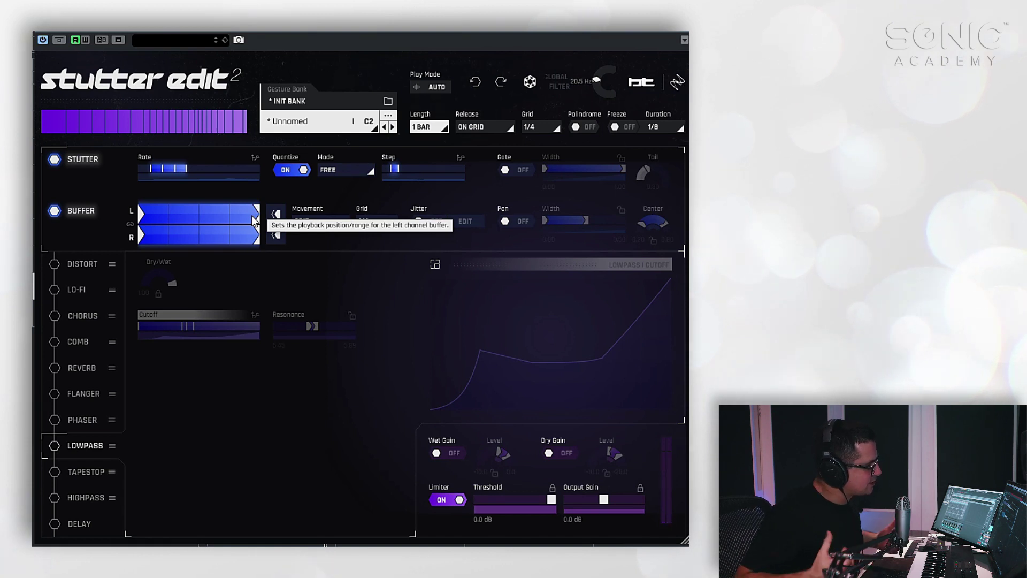
Step: Set the gesture duration to 1/4, then switch Freeze on with a 1/64 duration
left_click(663, 126)
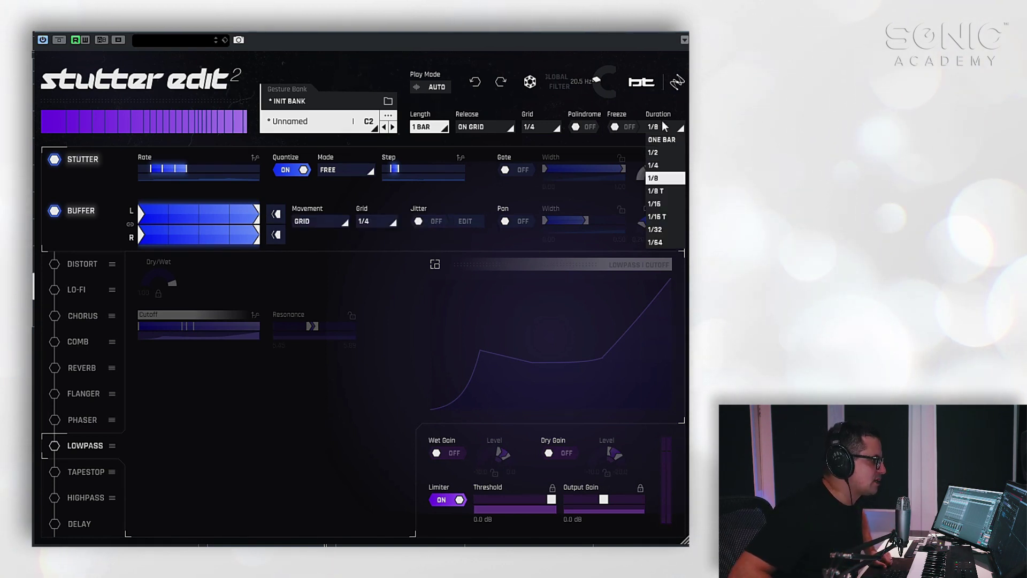
left_click(667, 165)
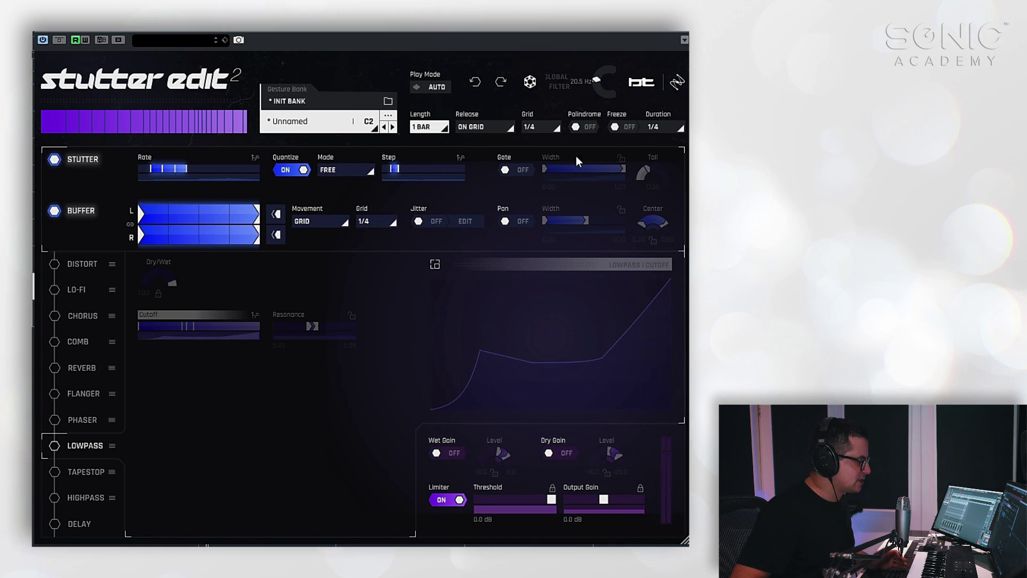
left_click(628, 127)
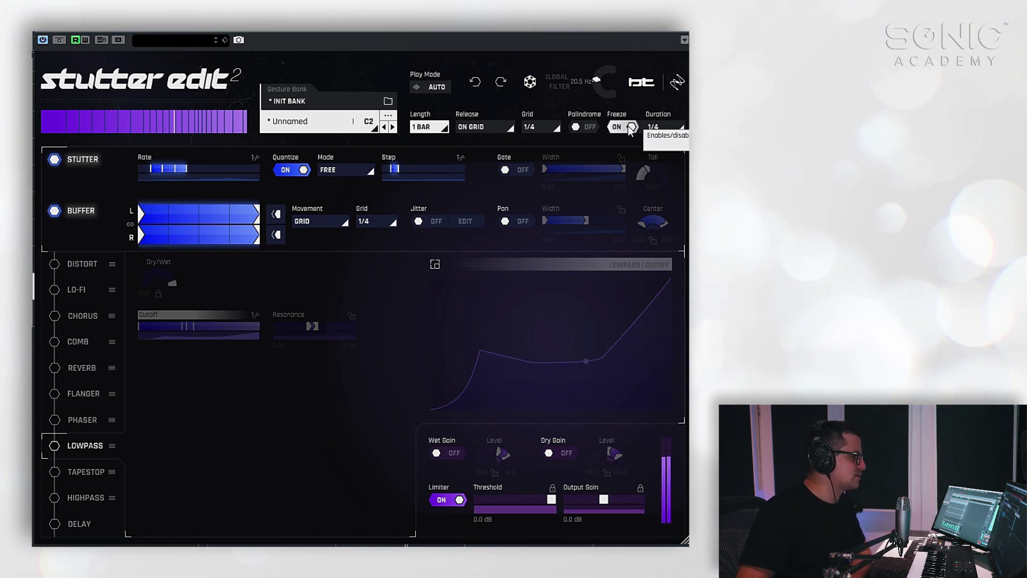
left_click(666, 127)
left_click(658, 242)
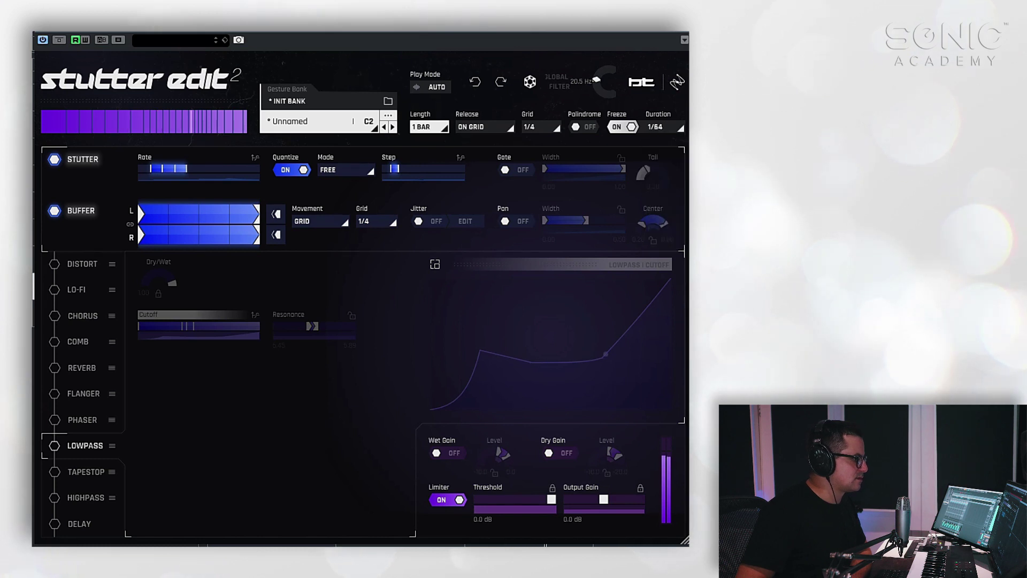
Step: Change the Freeze duration to 1/16, audition it, and leave Freeze switched off
left_click(628, 126)
left_click(662, 127)
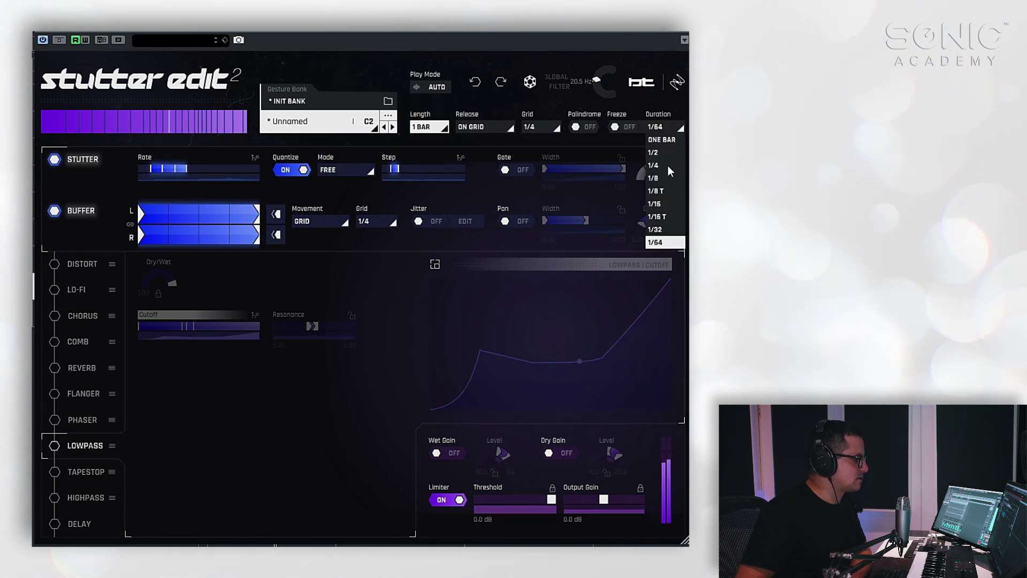
left_click(659, 203)
left_click(626, 129)
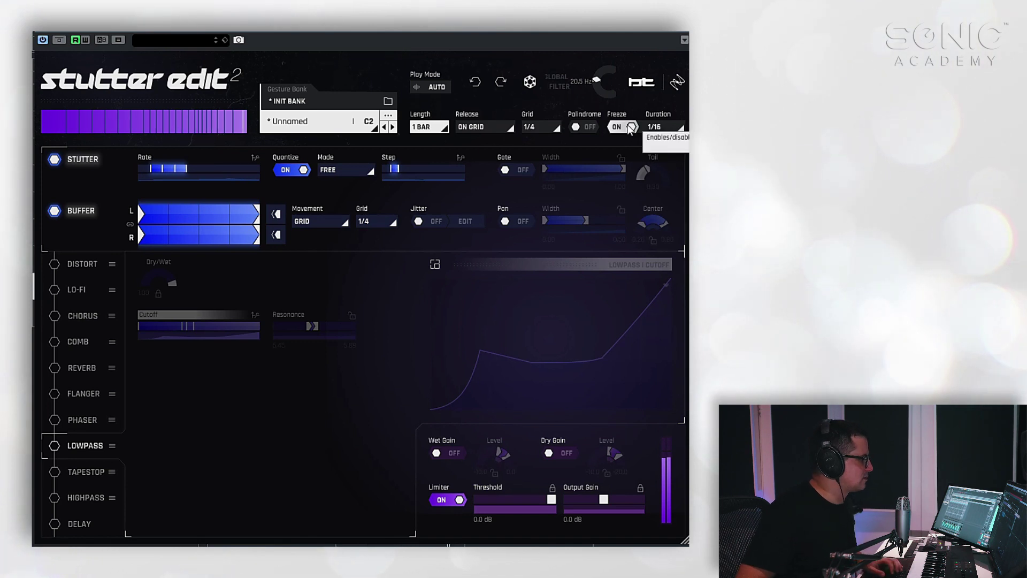
left_click(627, 124)
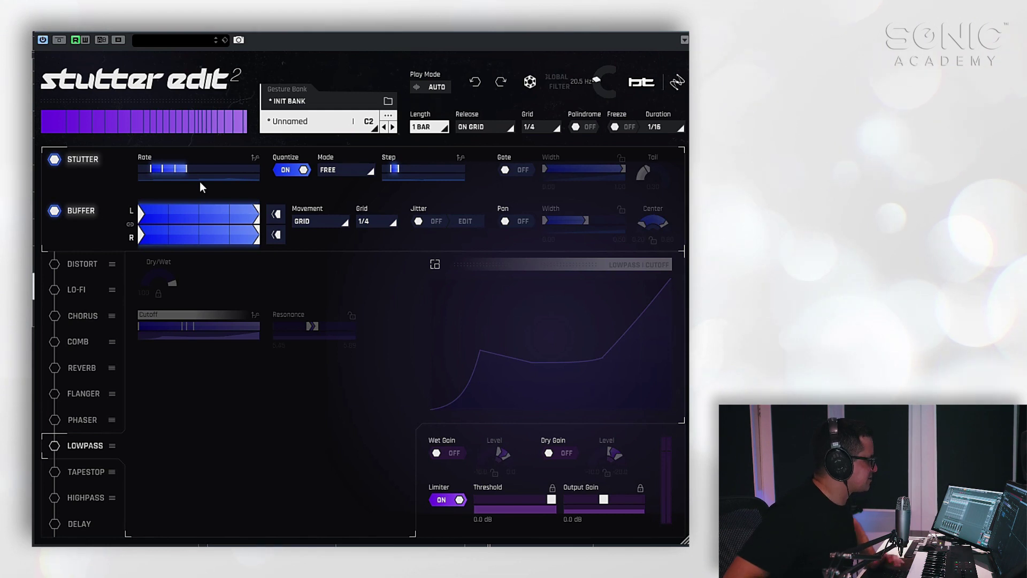
Step: Show the Stutter Rate curve and expand it into the full-size curve editor
left_click(217, 168)
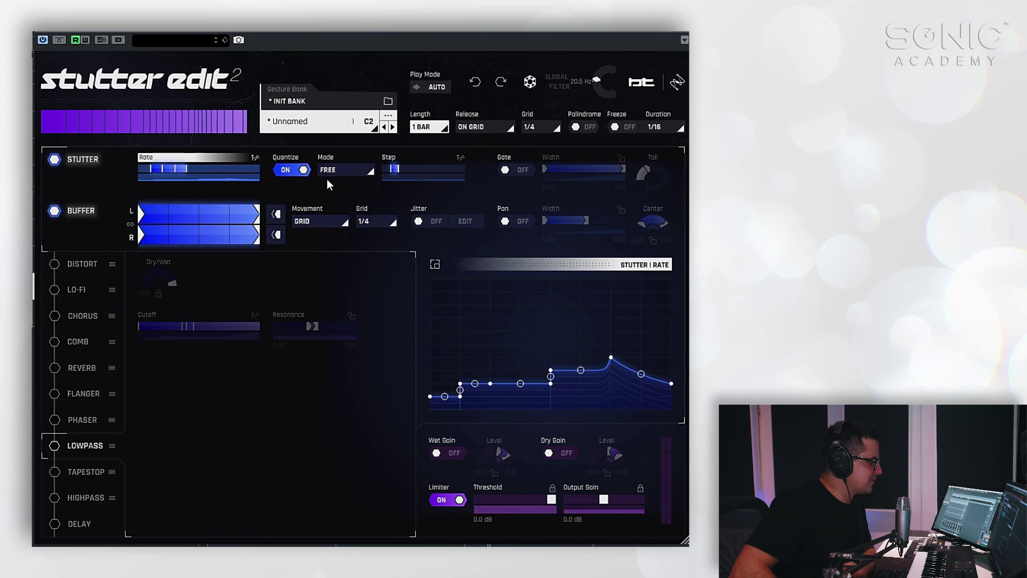
left_click(435, 264)
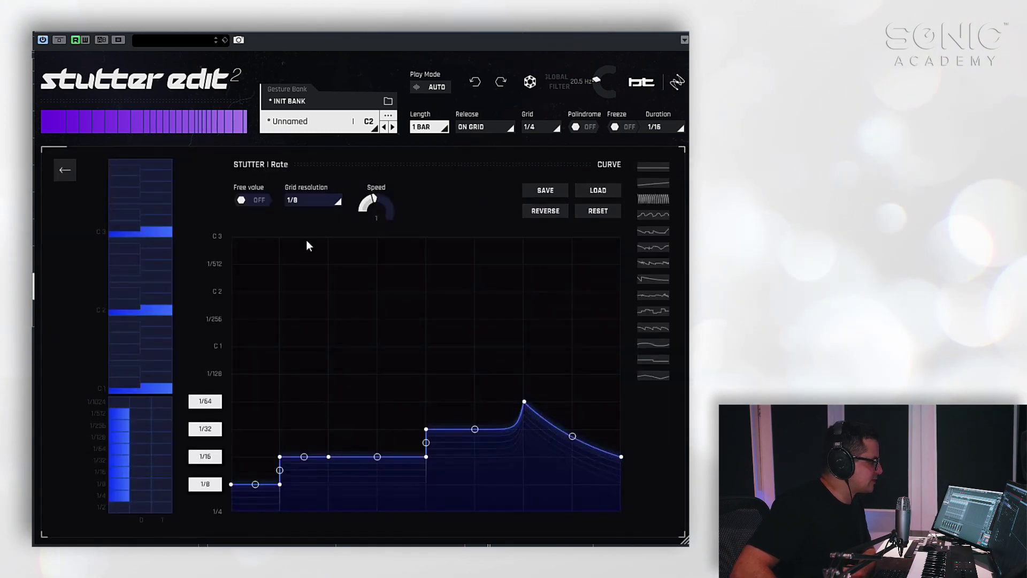
left_click(65, 168)
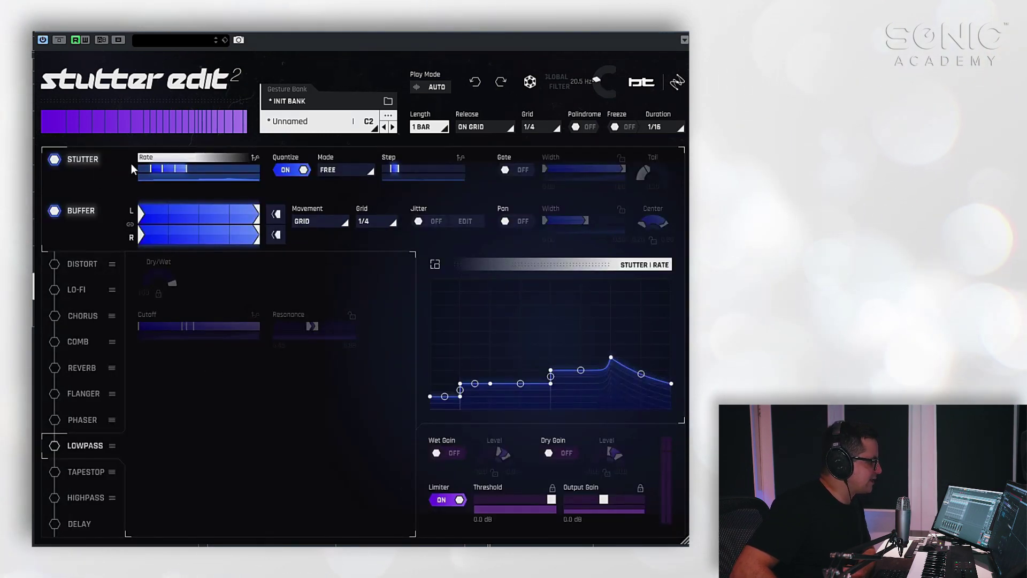
left_click(435, 264)
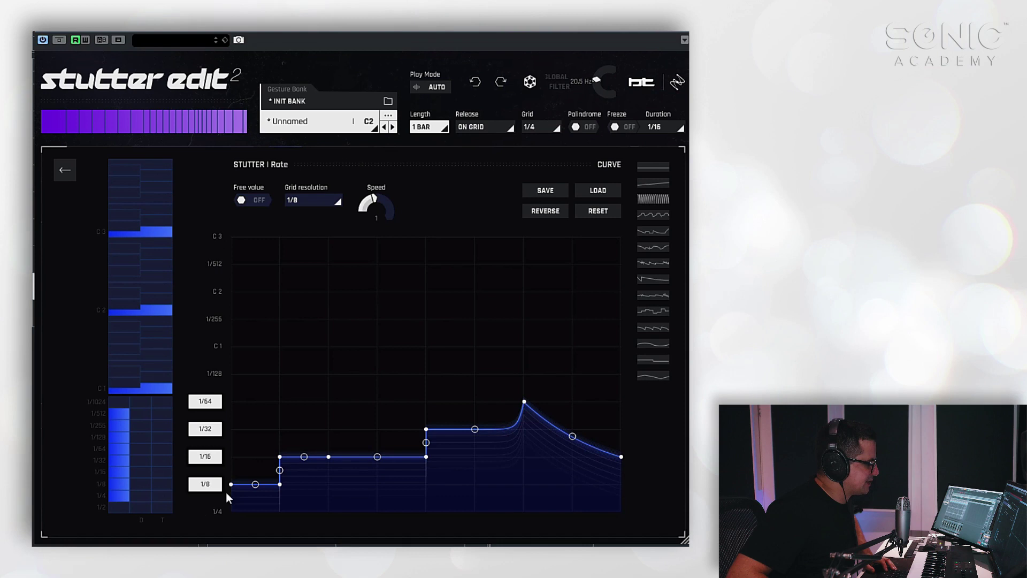
Step: Reset the Stutter Rate curve and flatten it at 1/8
left_click(599, 213)
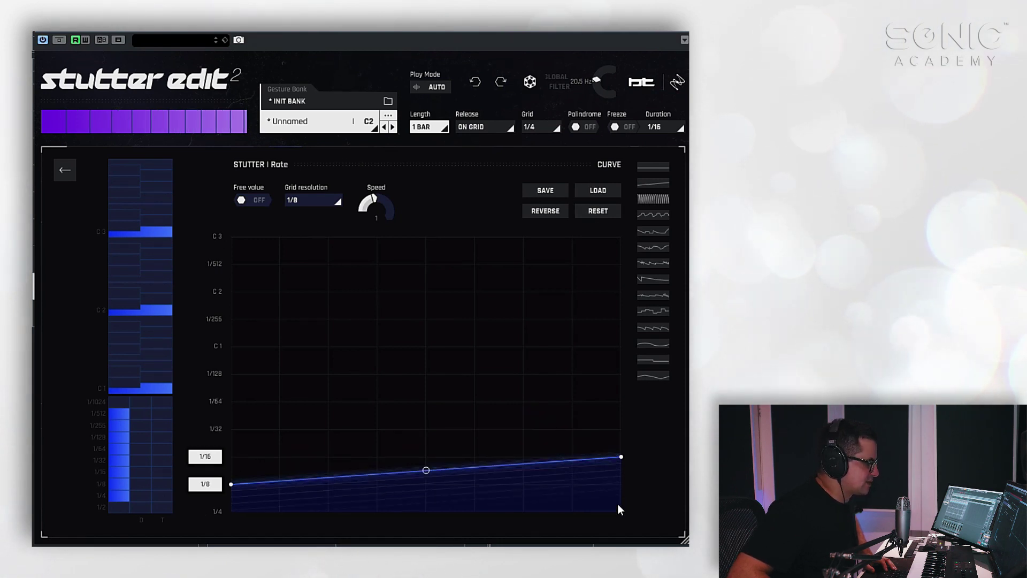
left_click_drag(621, 454, 630, 492)
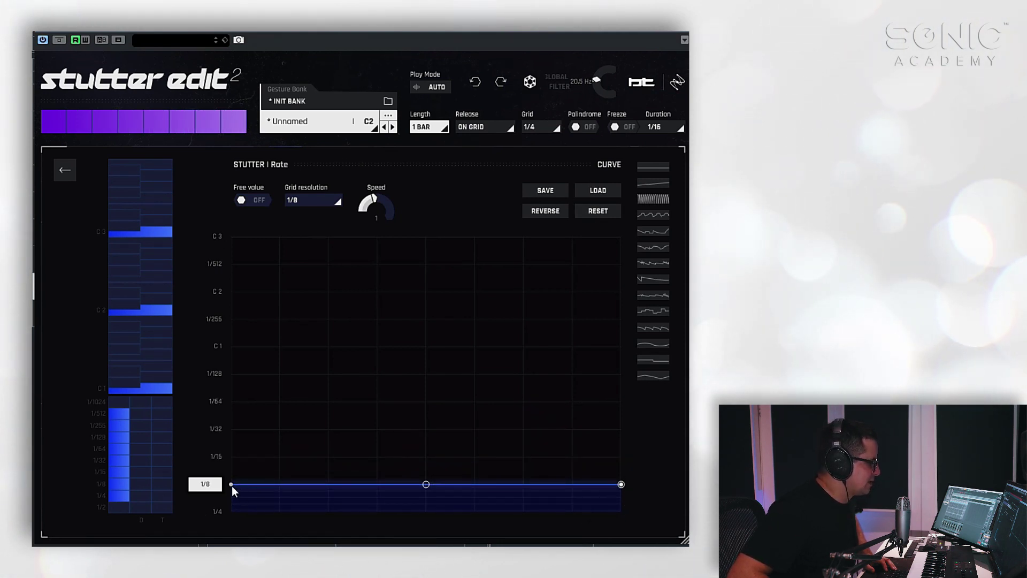
mouse_move(232, 484)
left_mouse_down()
mouse_move(231, 467)
mouse_move(226, 498)
left_mouse_up()
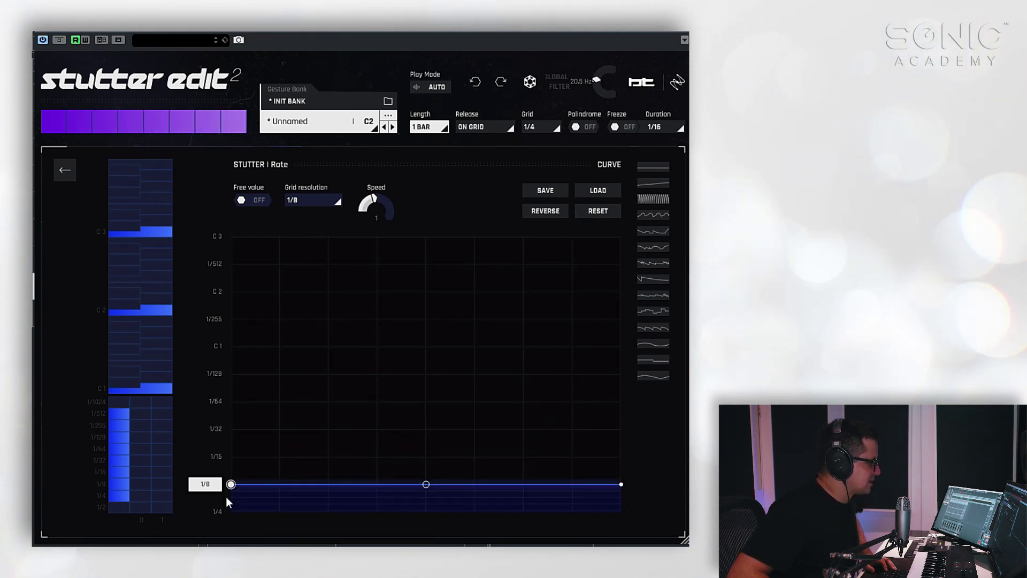
Step: Try free Hz values, then settle both curve endpoints at a flat 2.17 Hz
left_click(256, 201)
left_click_drag(234, 431, 234, 452)
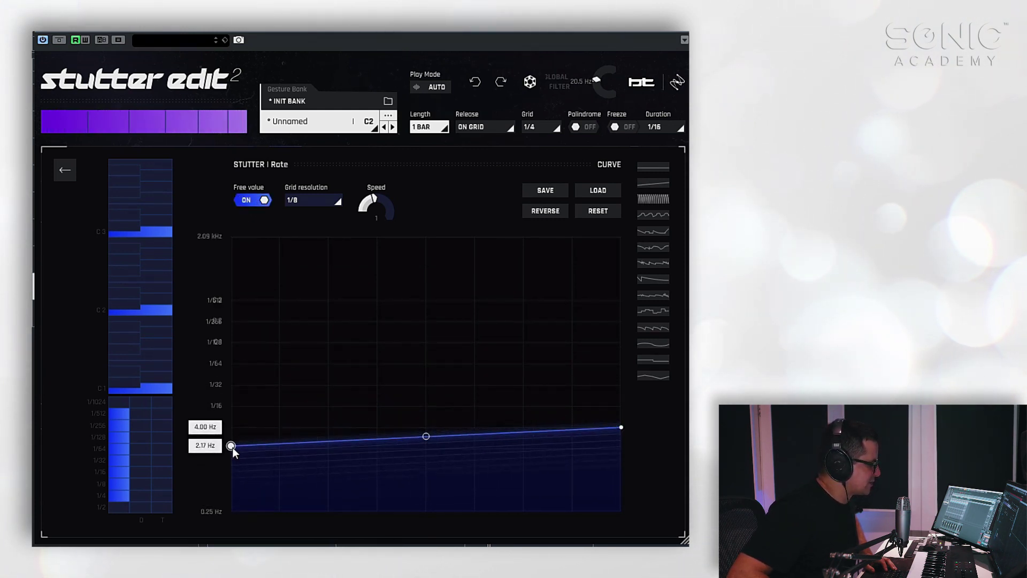
left_click(240, 202)
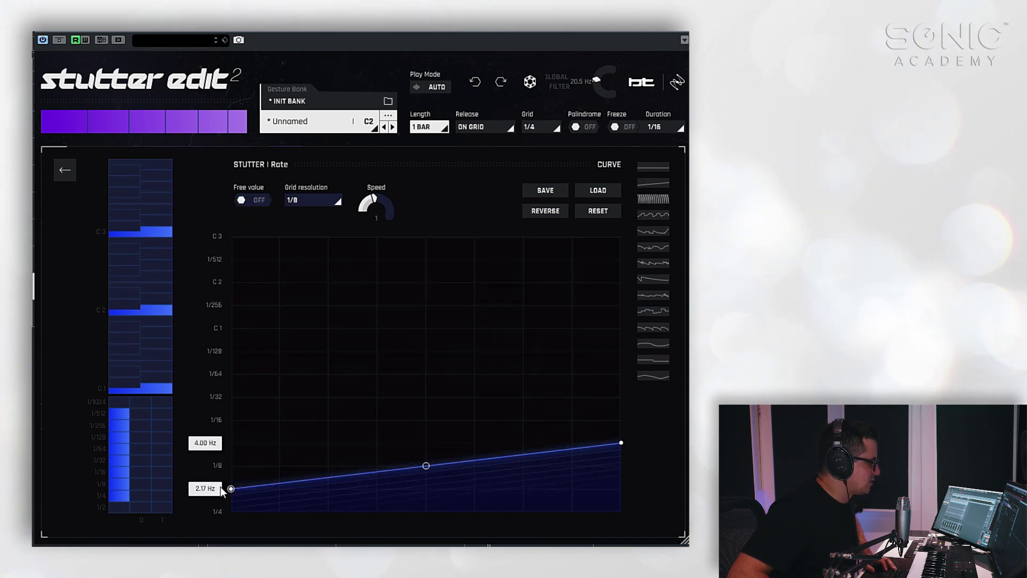
left_click_drag(230, 488, 233, 458)
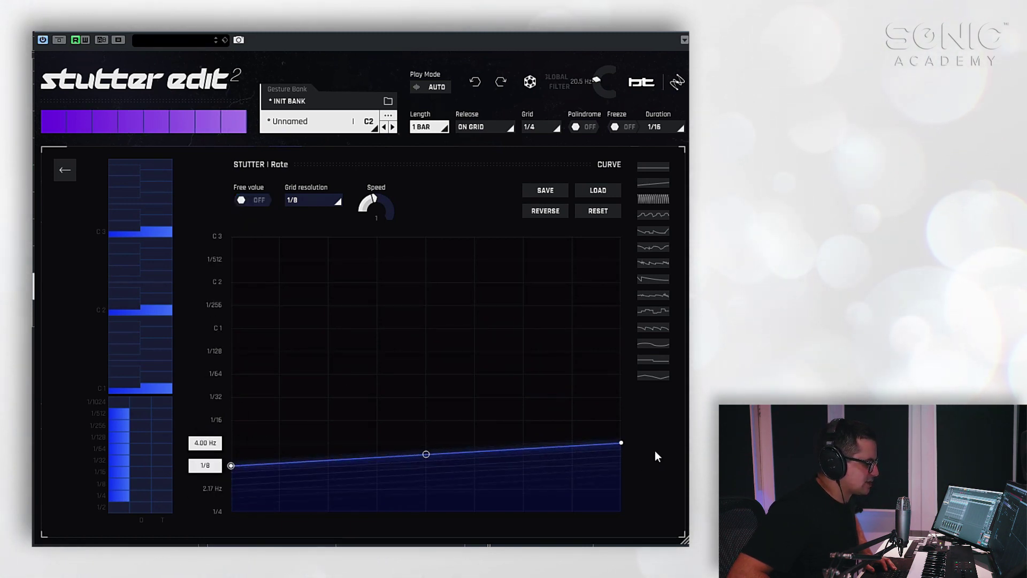
left_click_drag(620, 443, 621, 488)
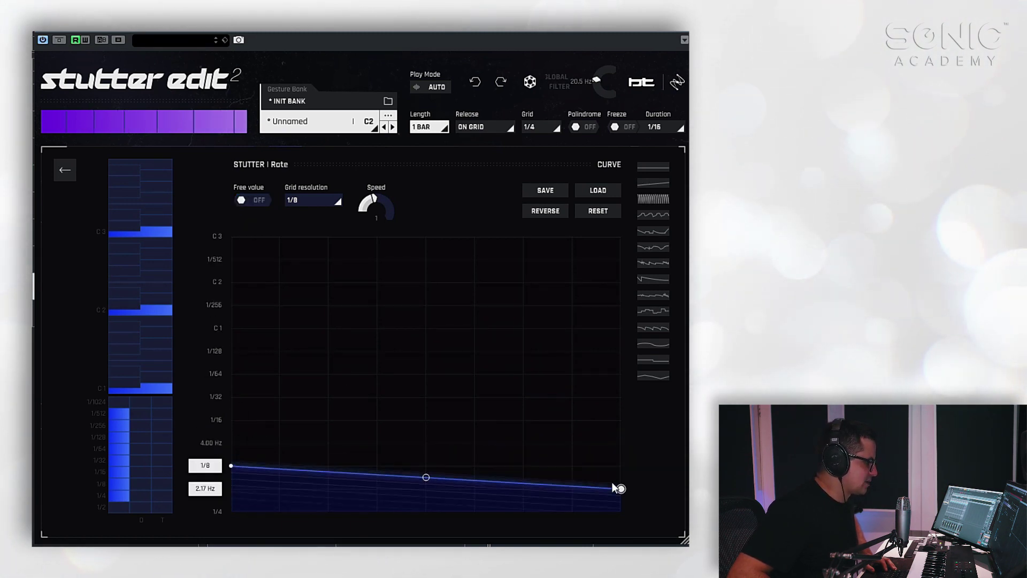
double_click(231, 465)
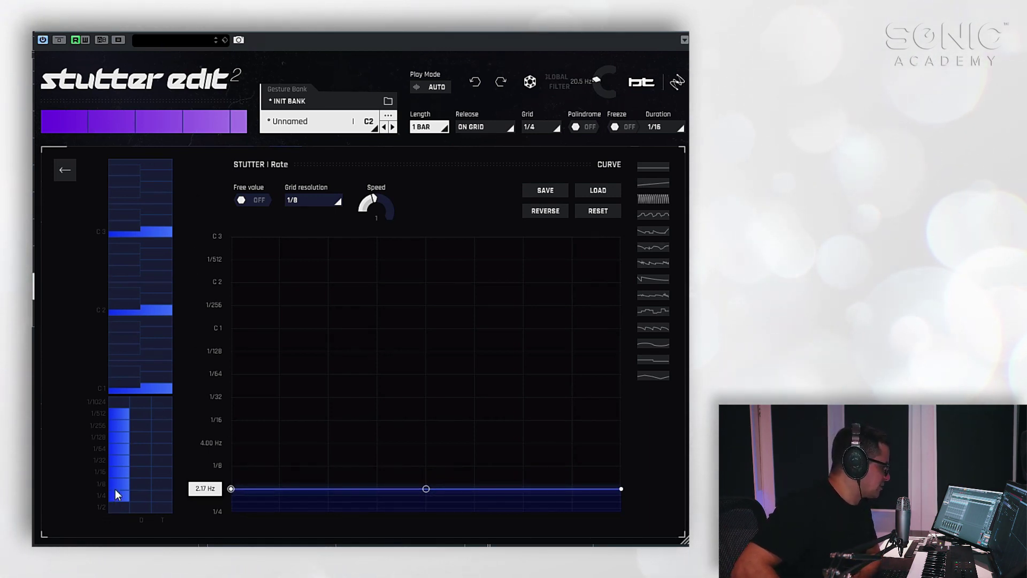
Step: Turn off the 1/128, 1/256 and 1/512 rates, keeping 1/64 through 1/4 allowed
left_click(122, 461)
left_click(123, 448)
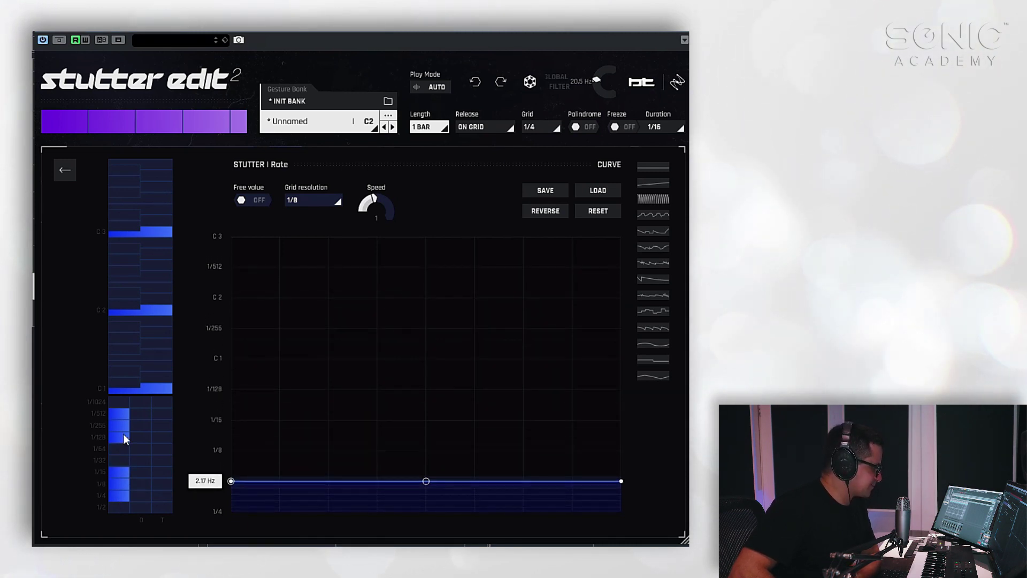
left_click(123, 436)
left_click(123, 425)
left_click(123, 413)
left_click(122, 460)
left_click(120, 448)
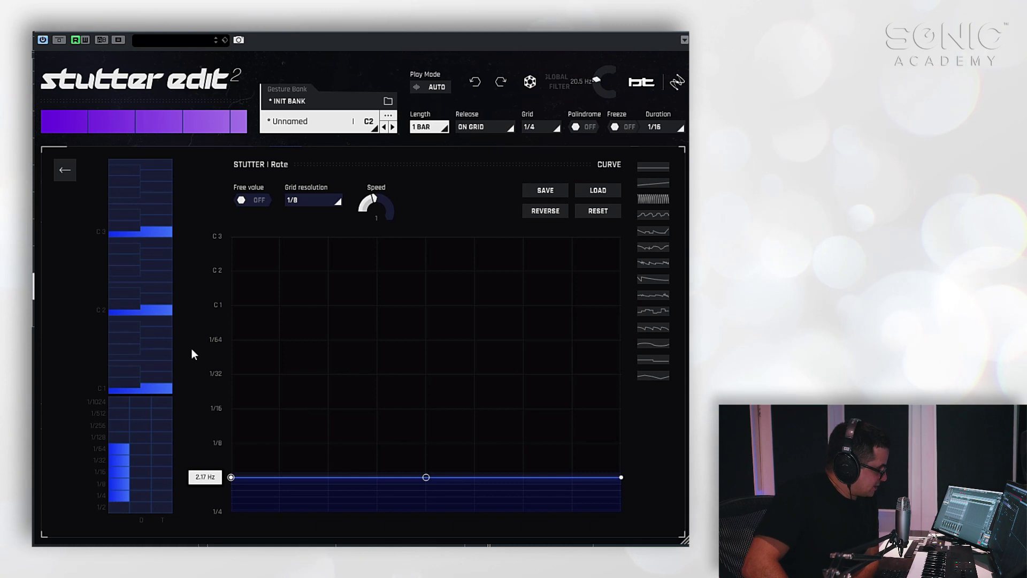
Step: Turn off the C1, C2 and C3 pitches so A1 is the only allowed pitch
left_click(167, 310)
left_click(148, 388)
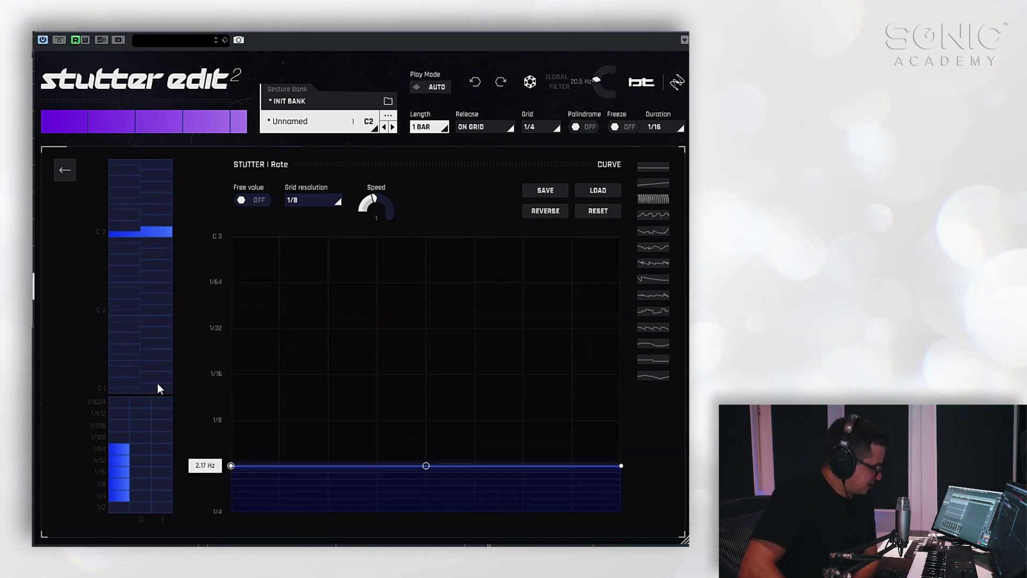
left_click(151, 334)
left_click(154, 231)
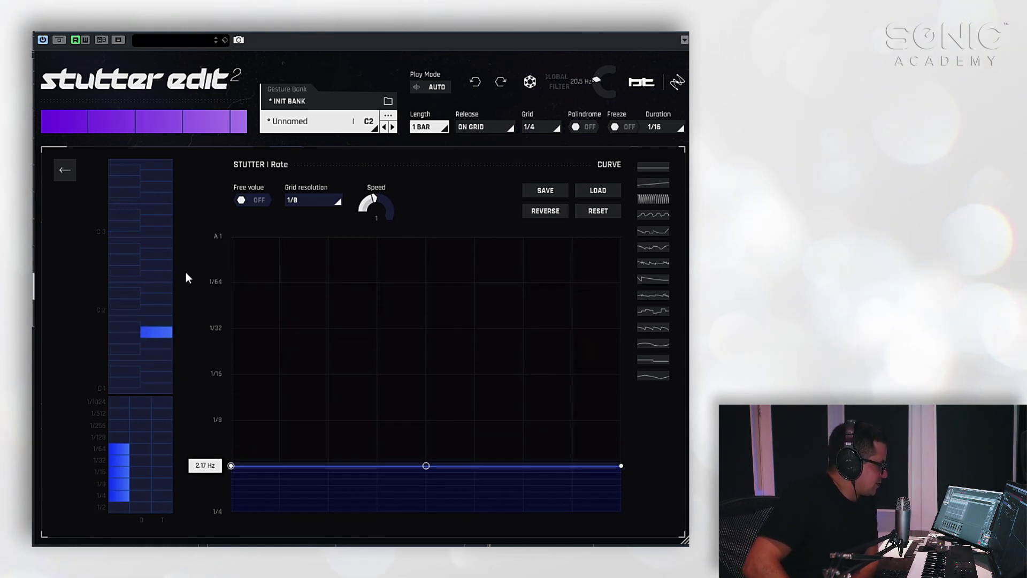
left_click(158, 254)
left_click(154, 253)
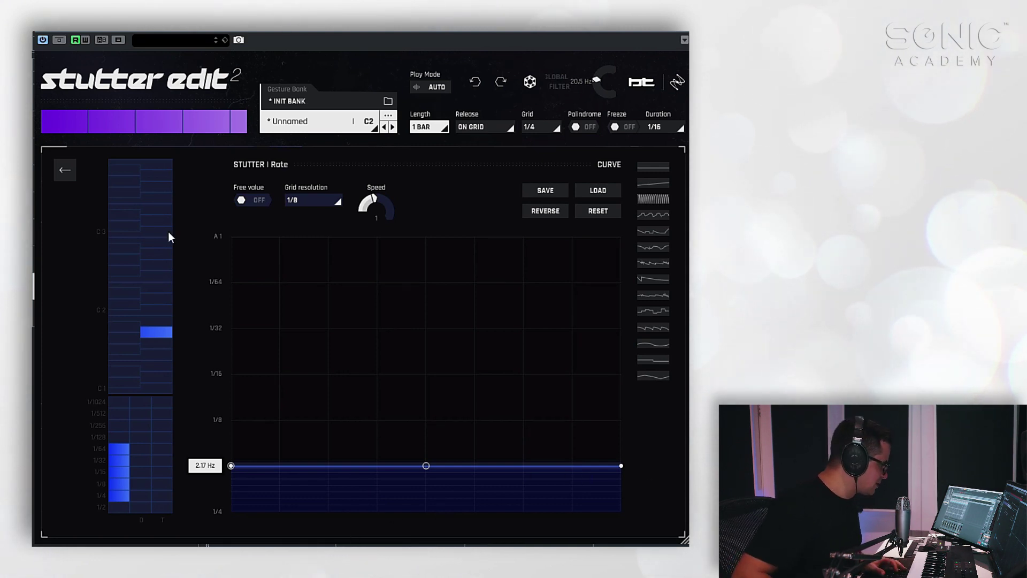
Step: Raise both Stutter Rate endpoints to 1/8 for a flat line and refit the graph scale
left_click(230, 465)
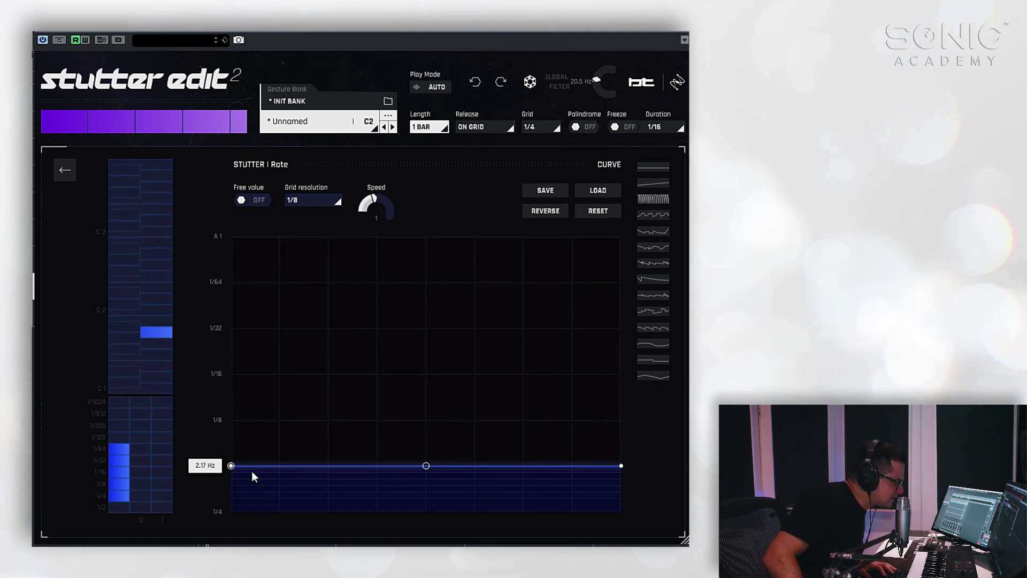
left_click_drag(232, 466, 221, 418)
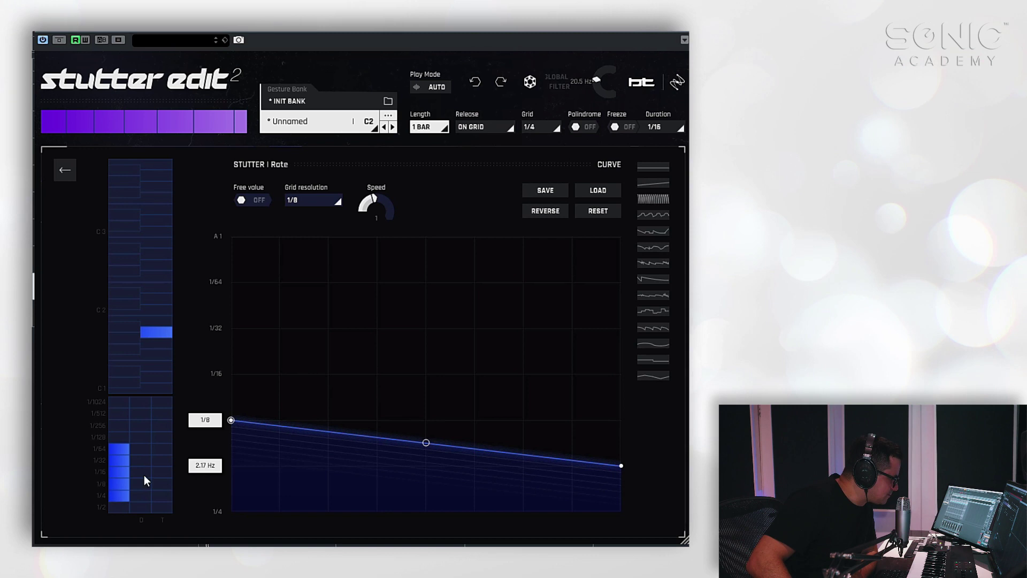
mouse_move(231, 421)
left_mouse_down()
mouse_move(222, 489)
mouse_move(224, 411)
left_mouse_up()
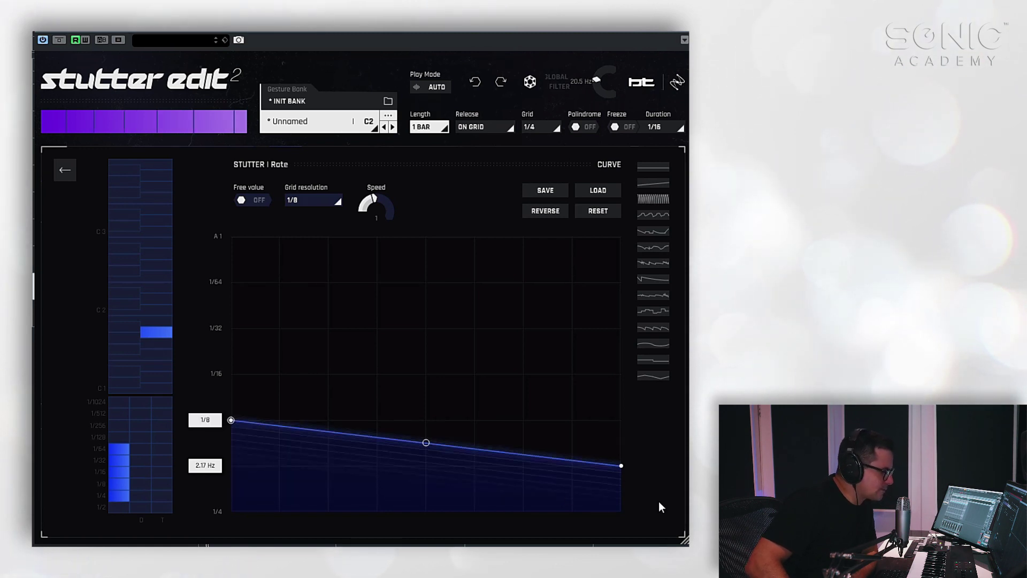
left_click_drag(621, 466, 629, 417)
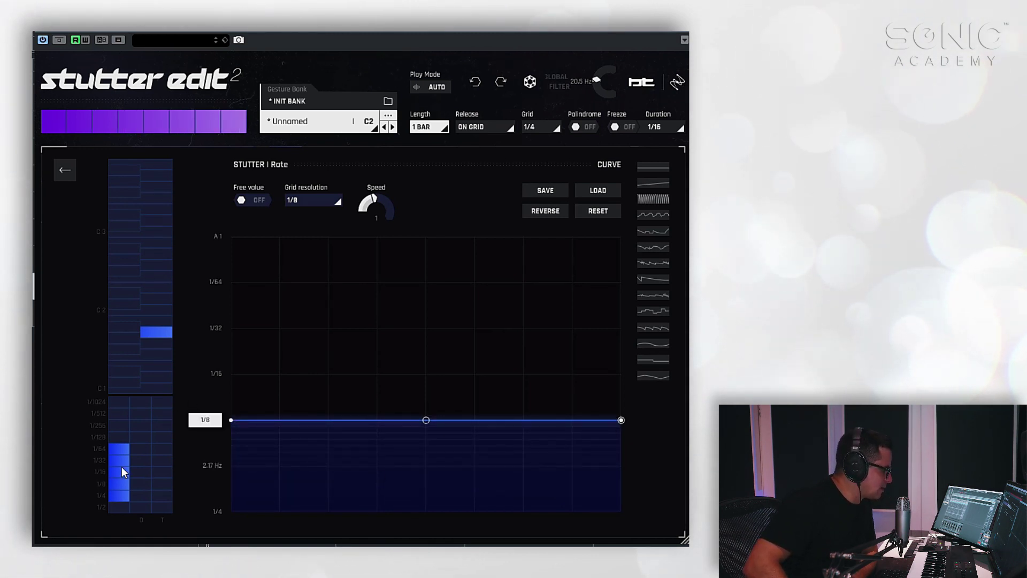
left_click(118, 492)
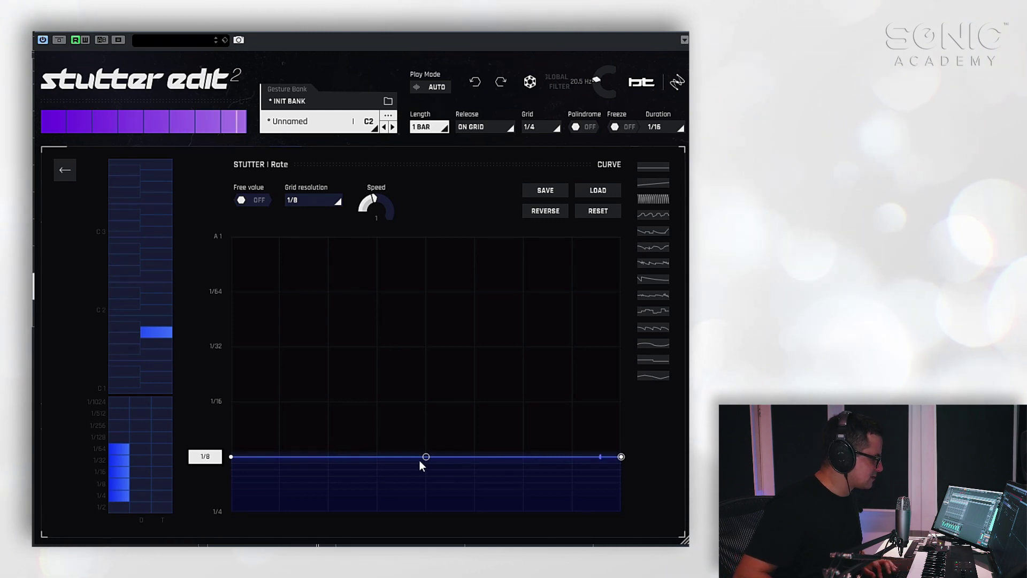
Step: Add points to the rate curve, forming a step up to a flat 1/32 section
double_click(328, 458)
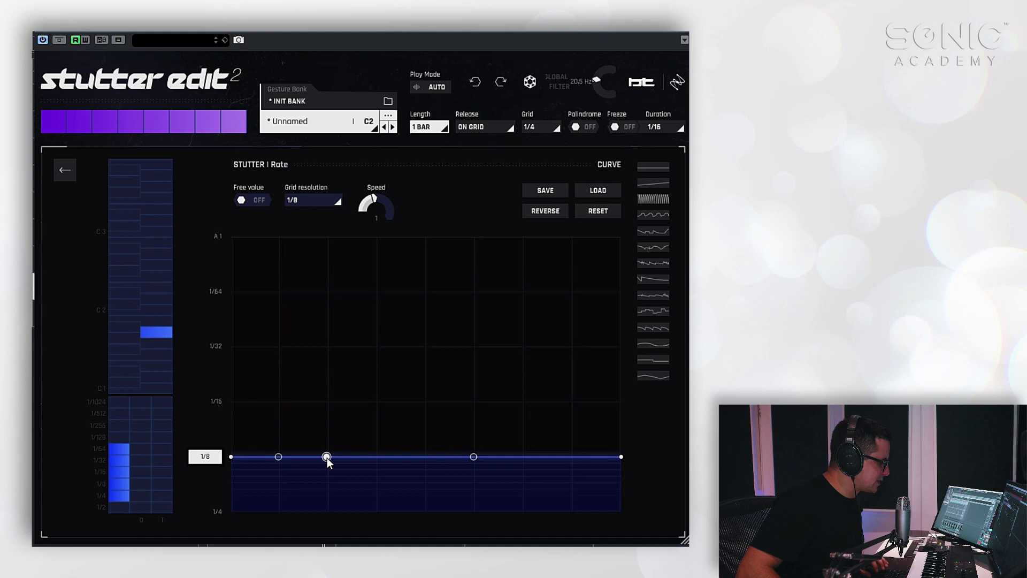
left_click_drag(328, 458, 332, 456)
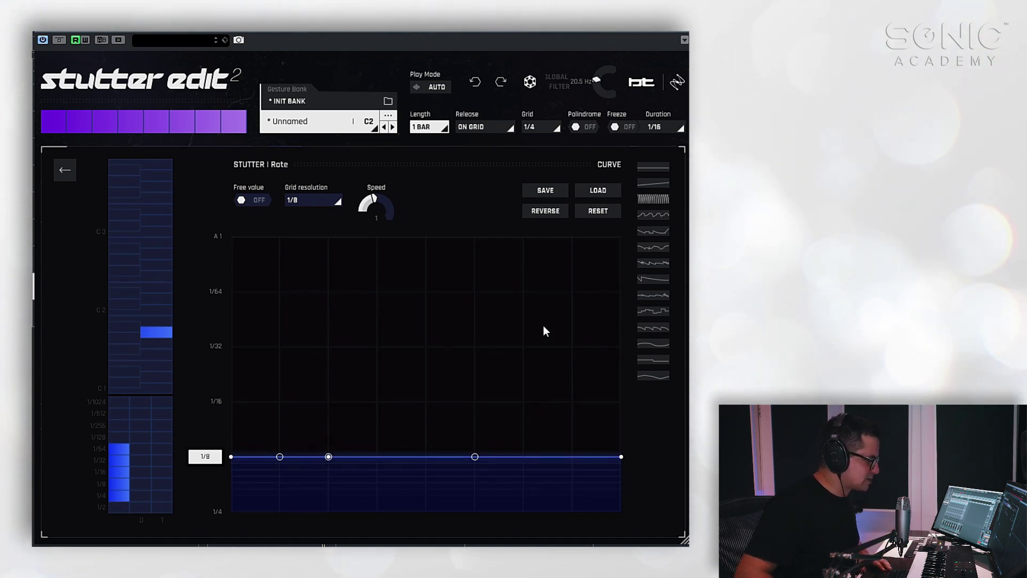
double_click(386, 458)
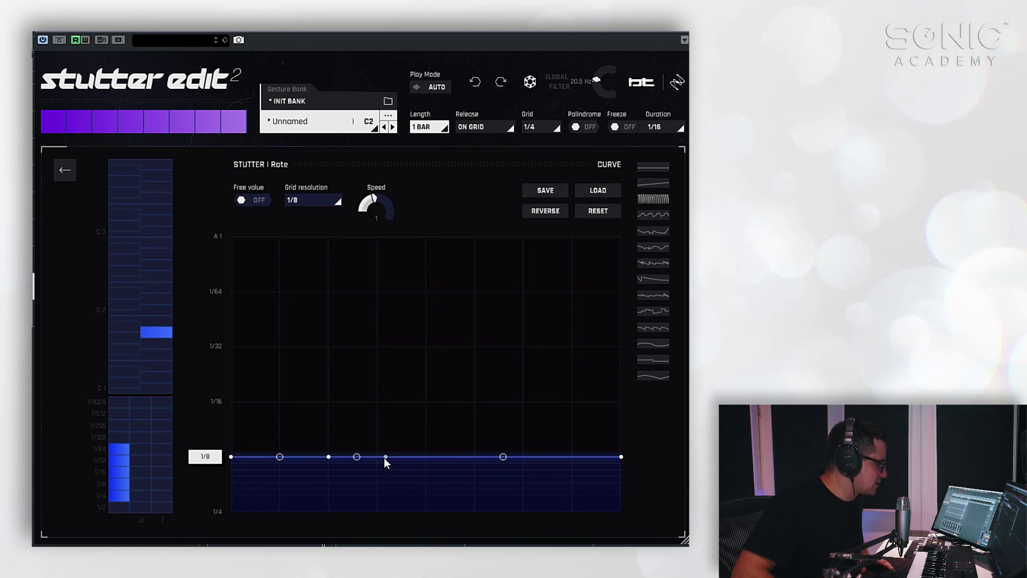
left_click_drag(385, 457, 426, 347)
double_click(391, 402)
double_click(419, 371)
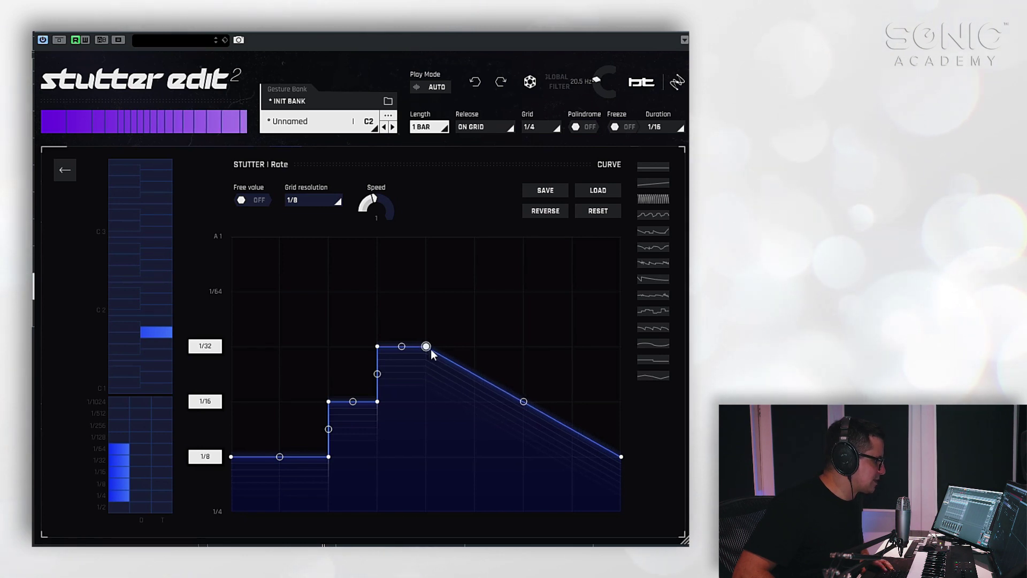
double_click(458, 364)
Step: Raise the curve into an A1 spike and flat top, then drop its end into a falling ramp
left_click(458, 346)
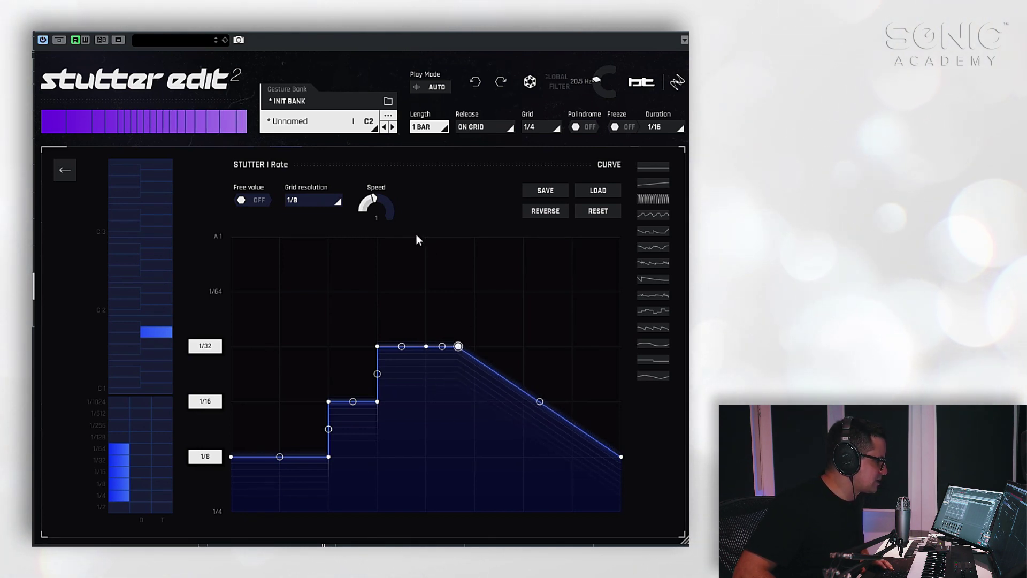
left_click_drag(455, 351, 431, 223)
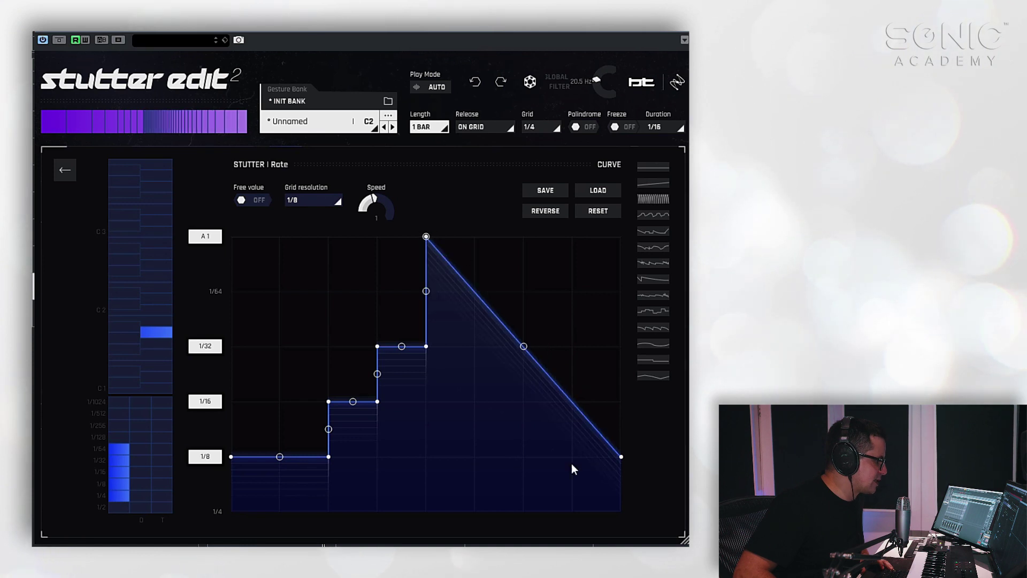
left_click_drag(628, 409, 643, 219)
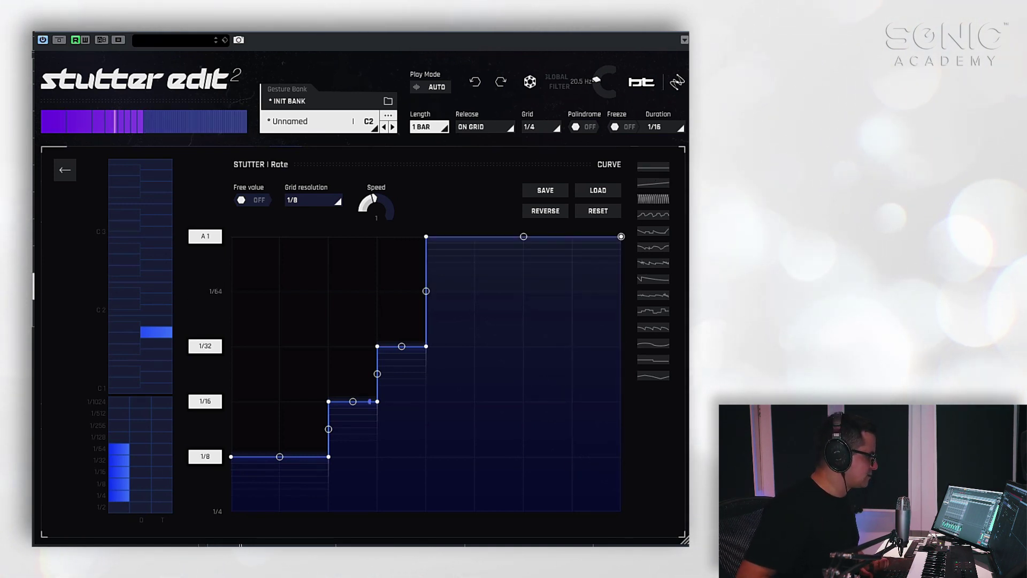
left_click(547, 236)
left_click_drag(547, 236, 524, 237)
left_click_drag(621, 237, 621, 512)
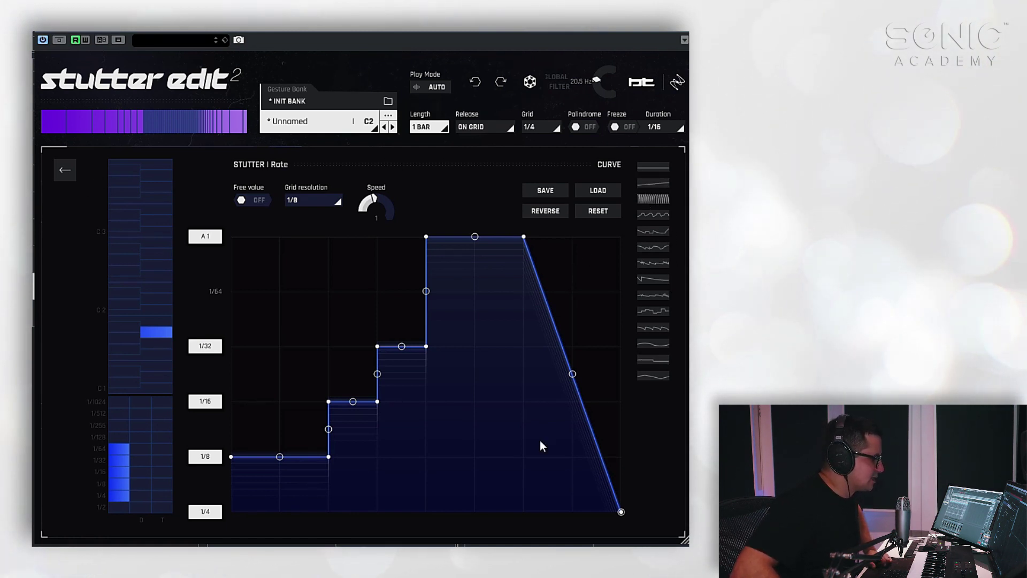
Step: Flatten the rate curve, close the curve editor, and lock Stutter Rate at a fixed 1/16
left_click(597, 214)
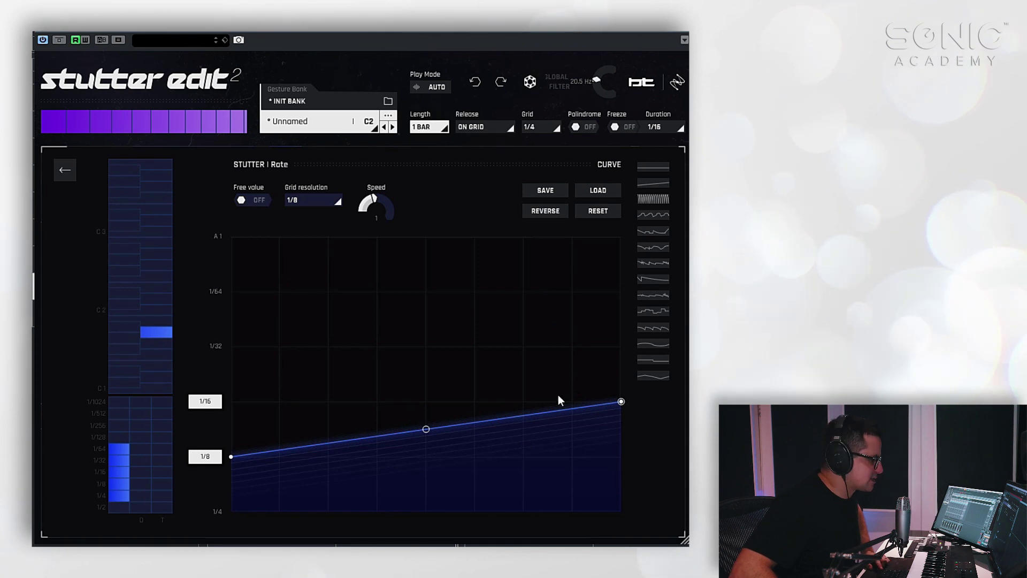
left_click_drag(622, 402, 623, 457)
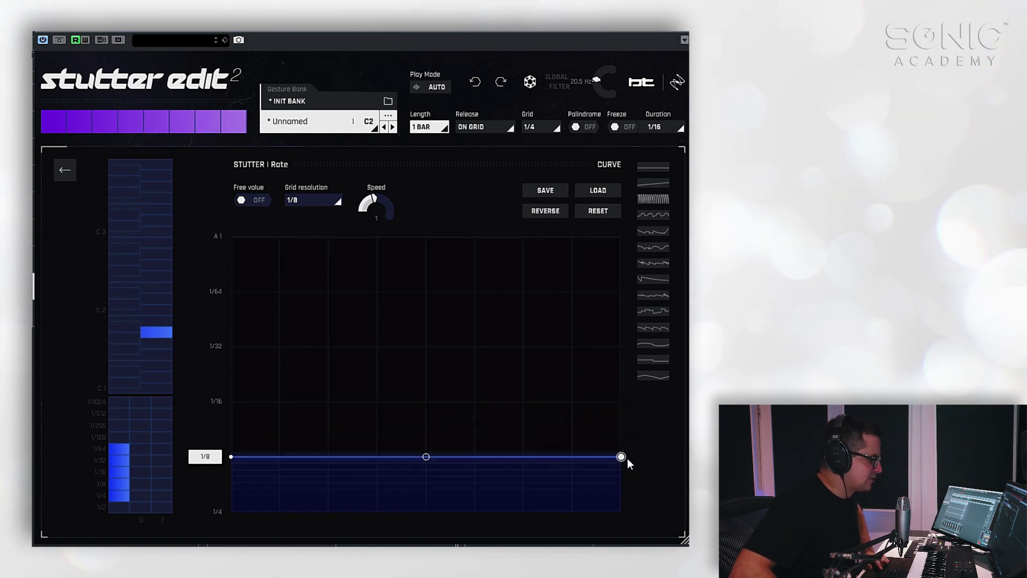
left_click(64, 172)
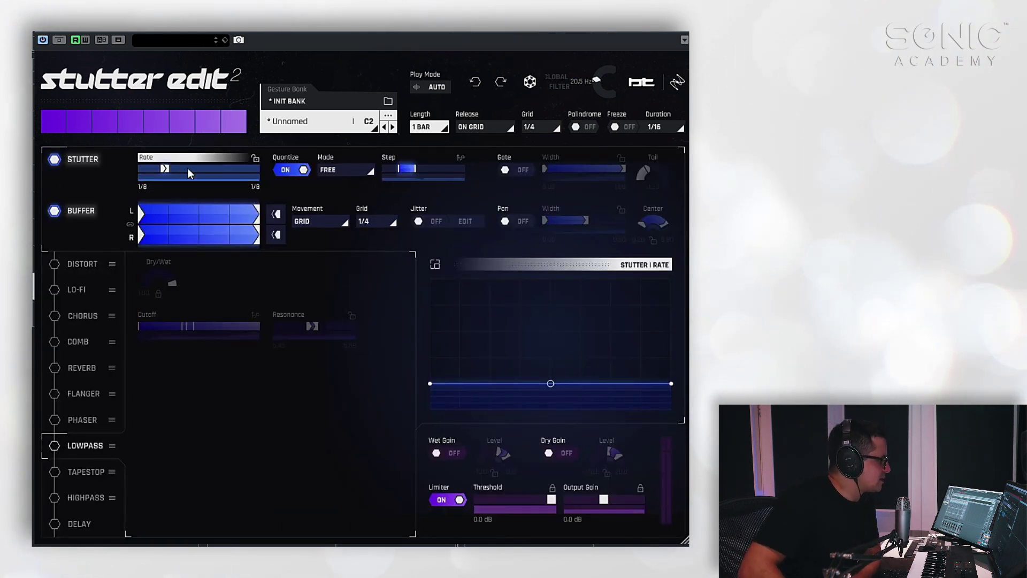
left_click(255, 158)
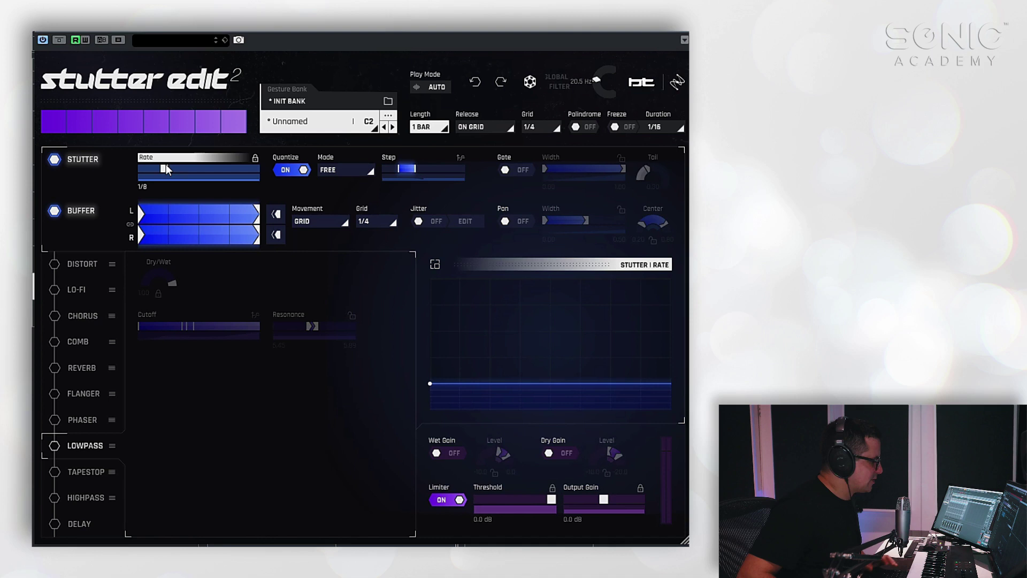
left_click_drag(166, 169, 193, 171)
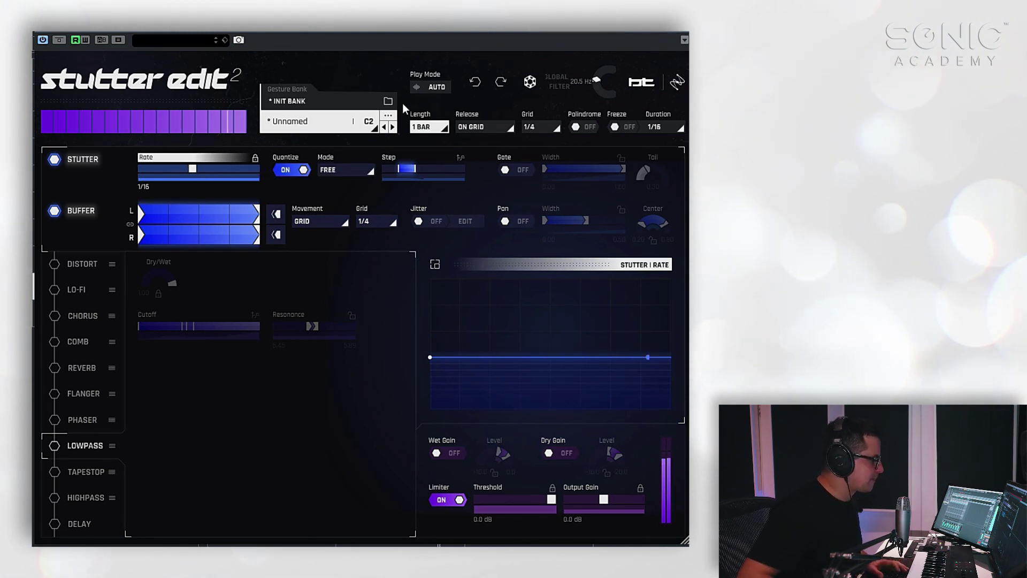
left_click(421, 129)
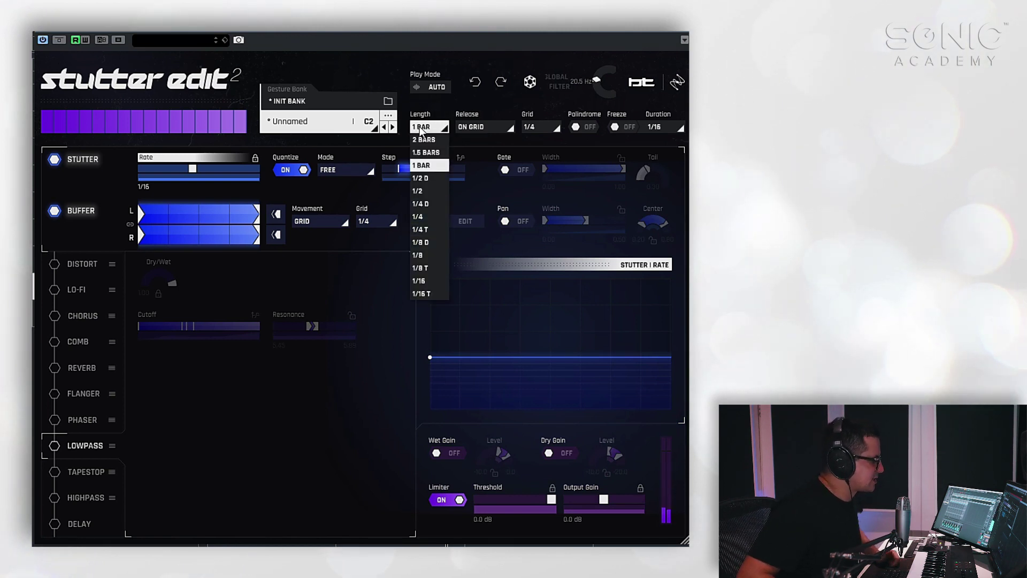
Step: Set the gesture Length to 1/8 D, close Stutter Edit 2, and solo breaks_drloop
left_click(426, 242)
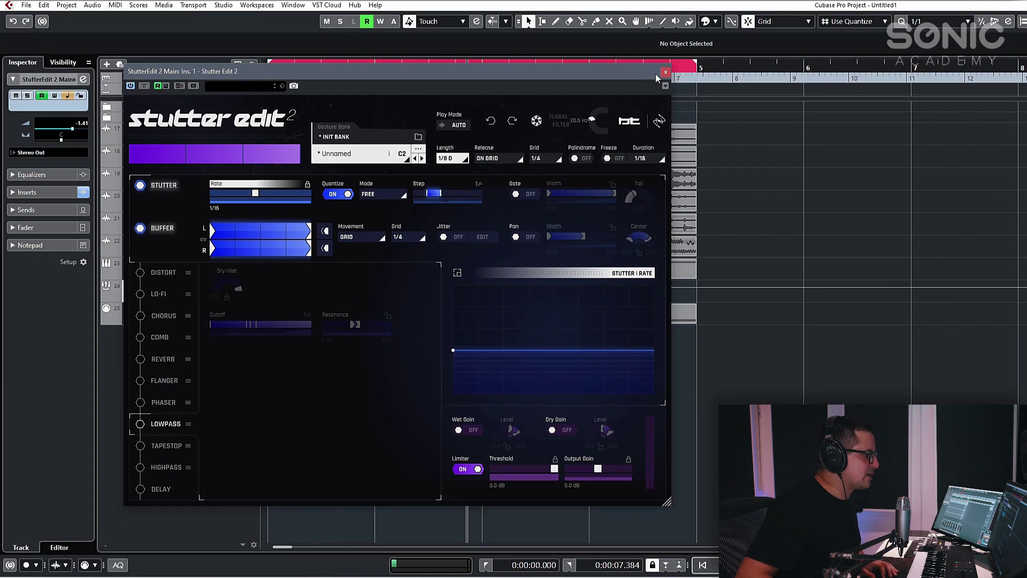
left_click(665, 72)
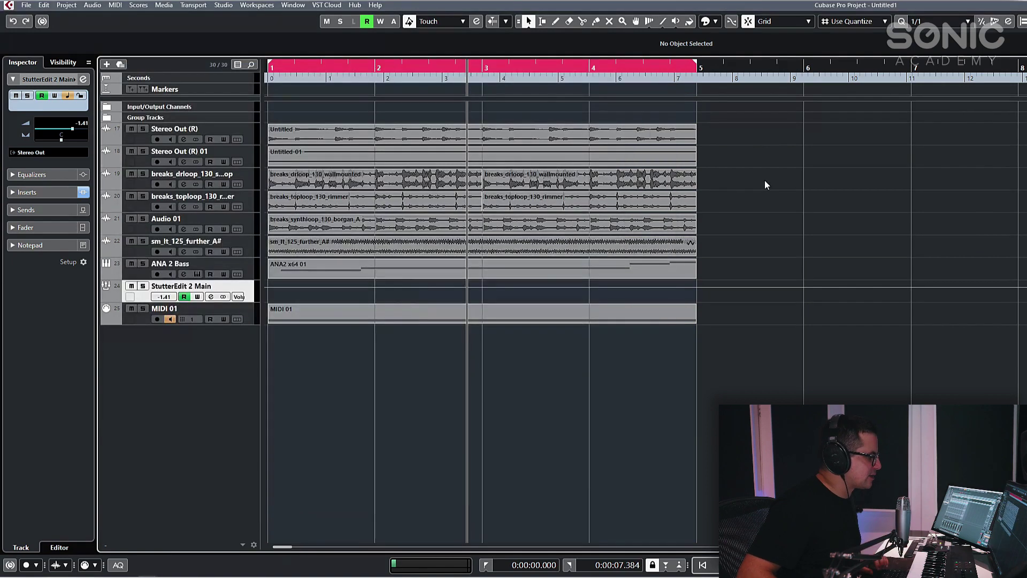
left_click(142, 174)
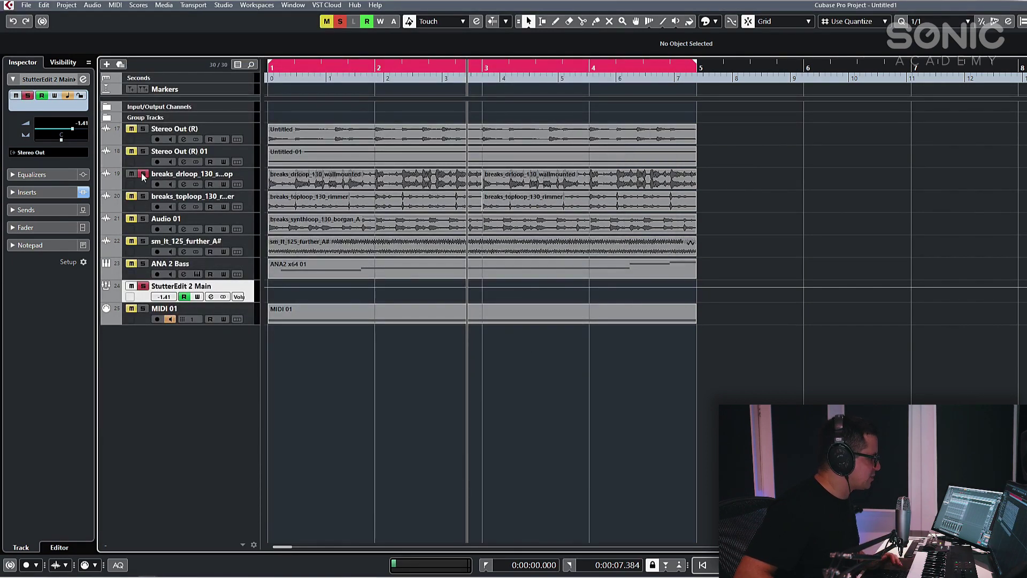
Step: Play the project from the start to audition the stutter gesture, then stop
key("space")
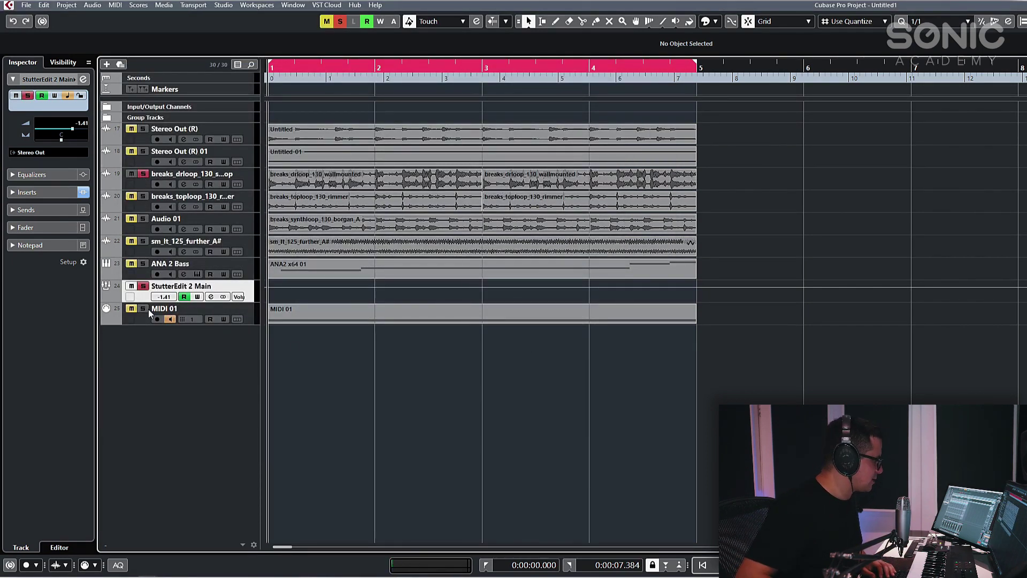
key("space")
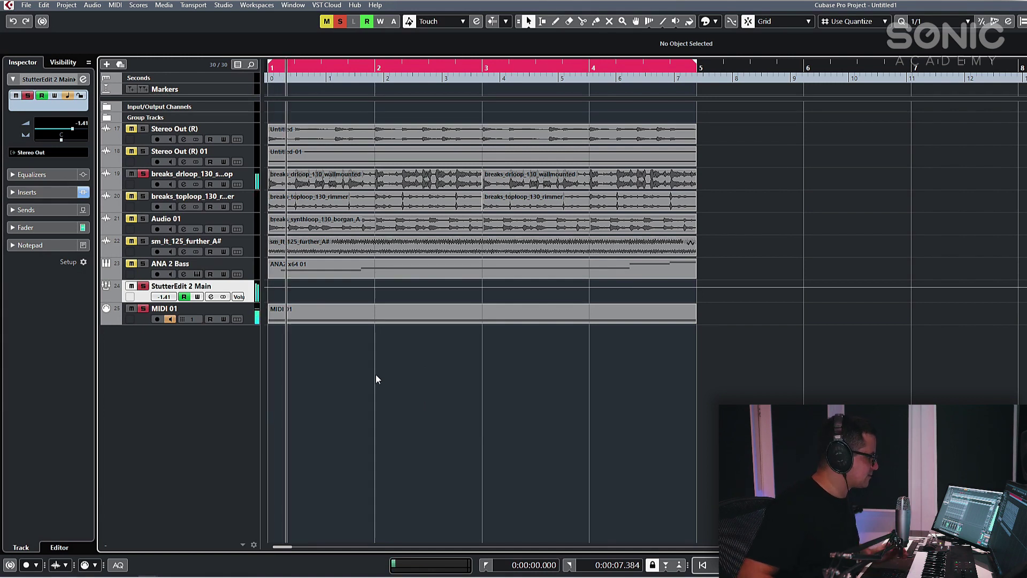
key("space")
key("space")
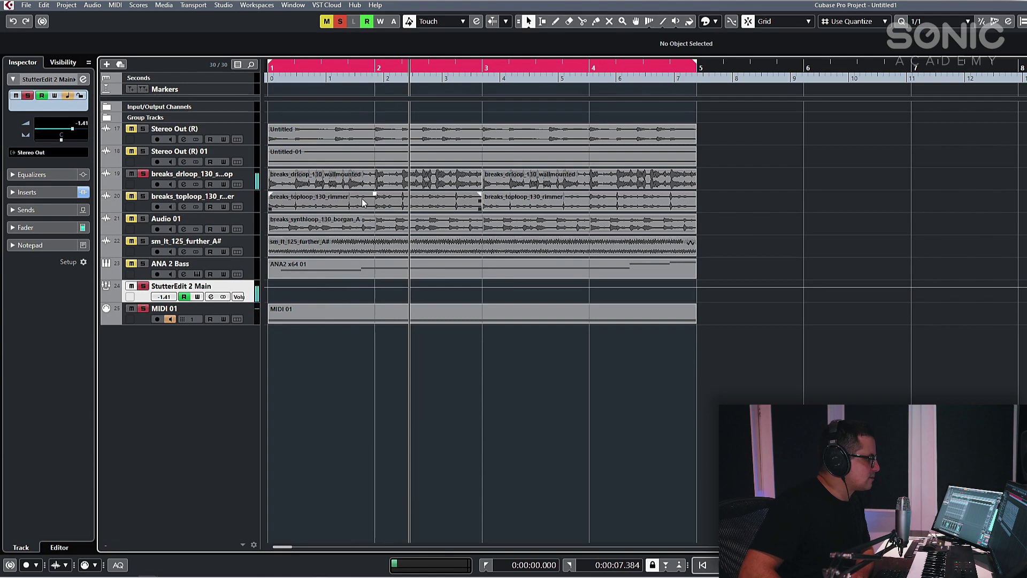
Step: Reopen Stutter Edit 2 from Channel Settings and set gesture Length 1/4 D with Stutter Rate 1/8
left_click(211, 296)
left_click(158, 102)
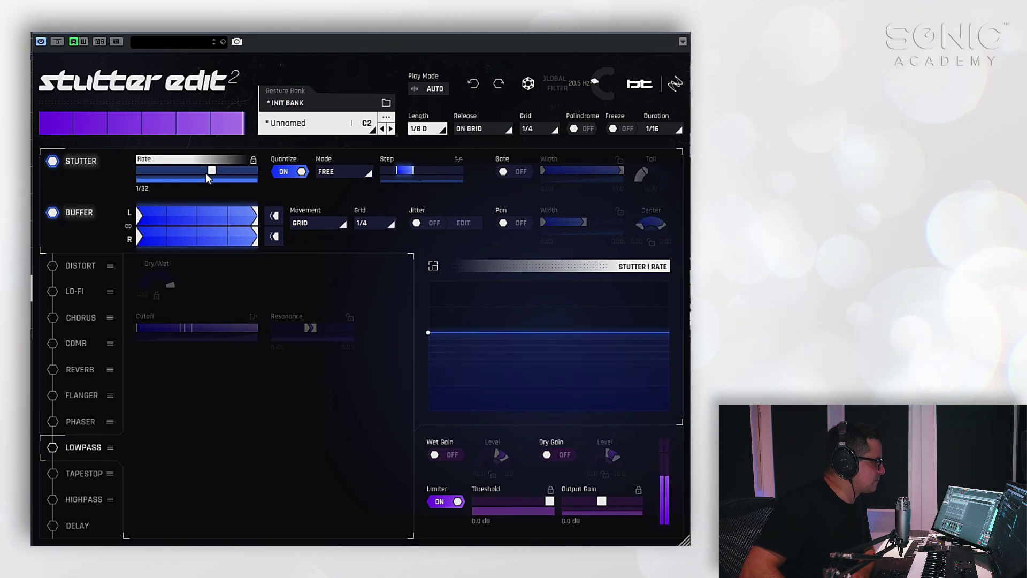
left_click_drag(195, 172, 163, 172)
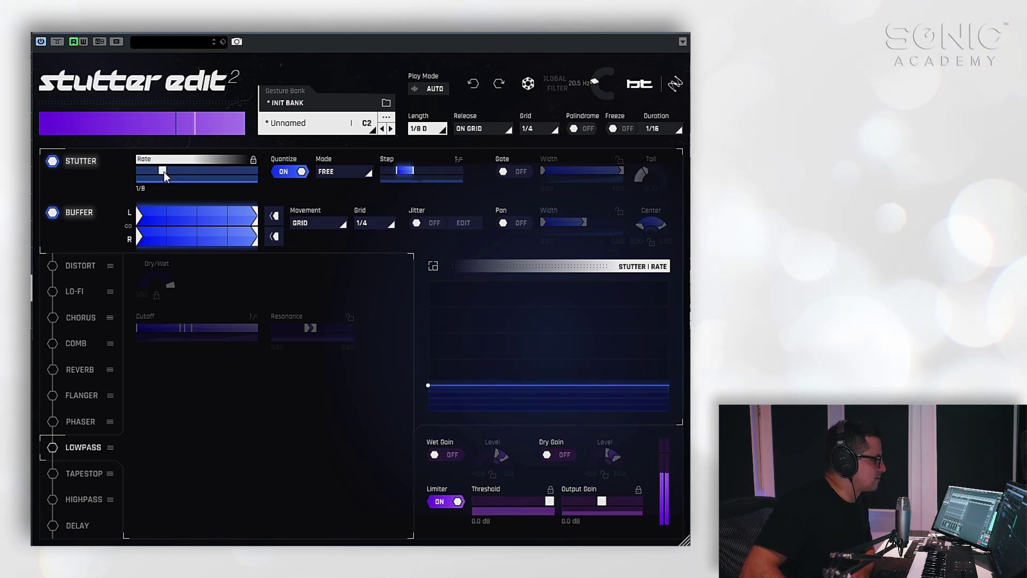
left_click(426, 128)
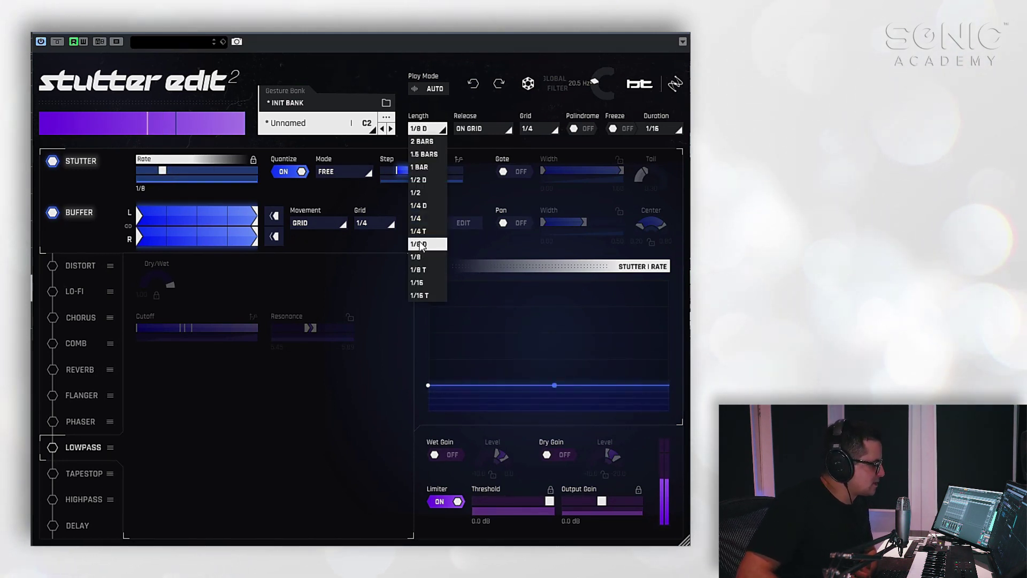
left_click(423, 205)
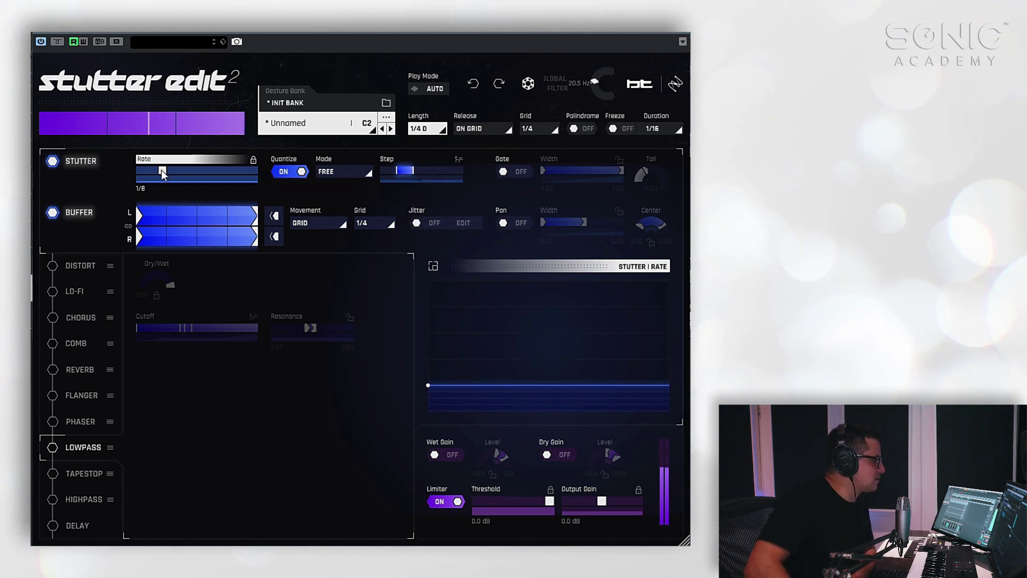
left_click_drag(162, 171, 194, 174)
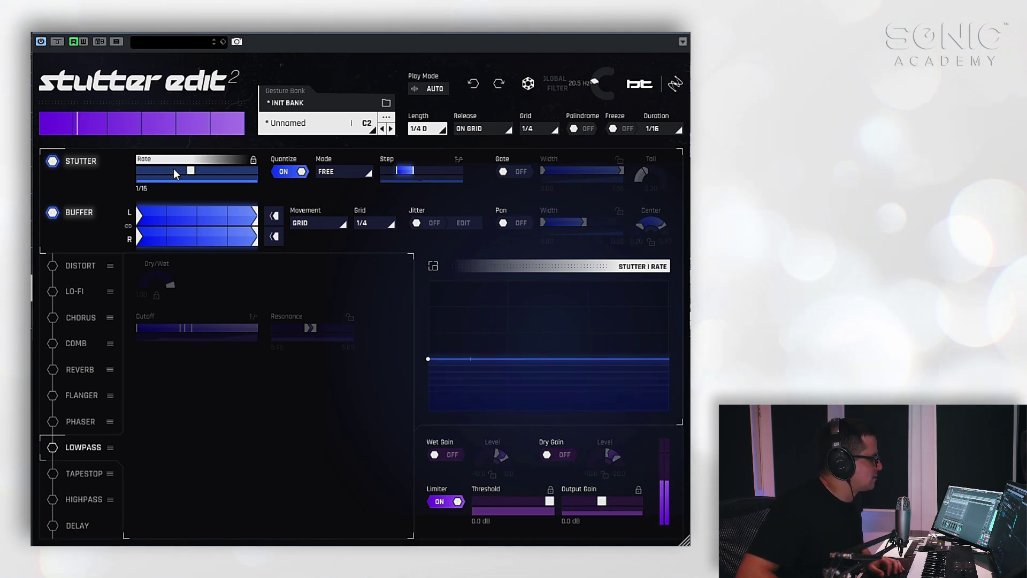
left_click_drag(190, 171, 155, 176)
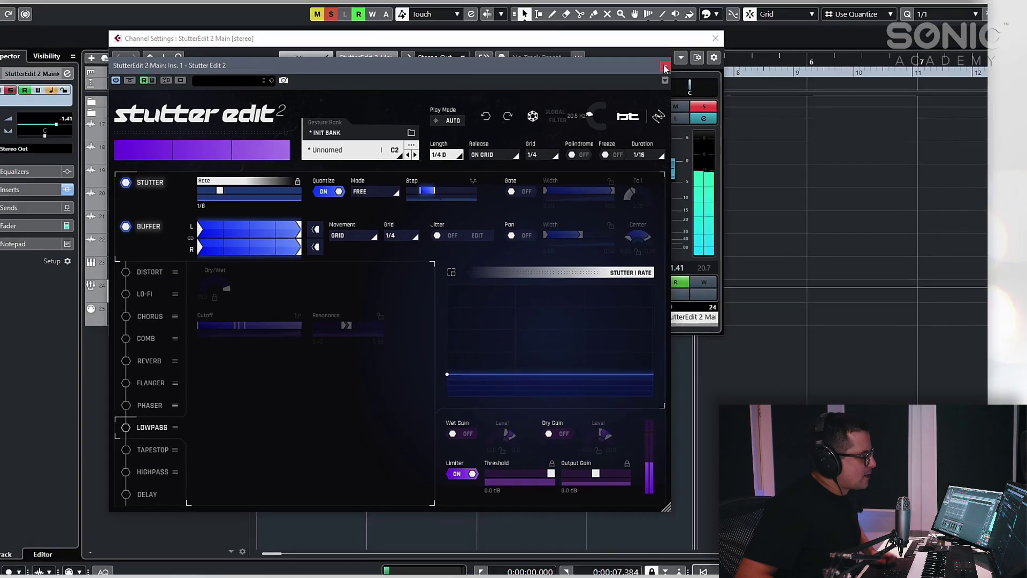
Step: Close the plugin and Channel Settings, unsolo MIDI 01, then reopen the Stutter Edit 2 insert
left_click(713, 42)
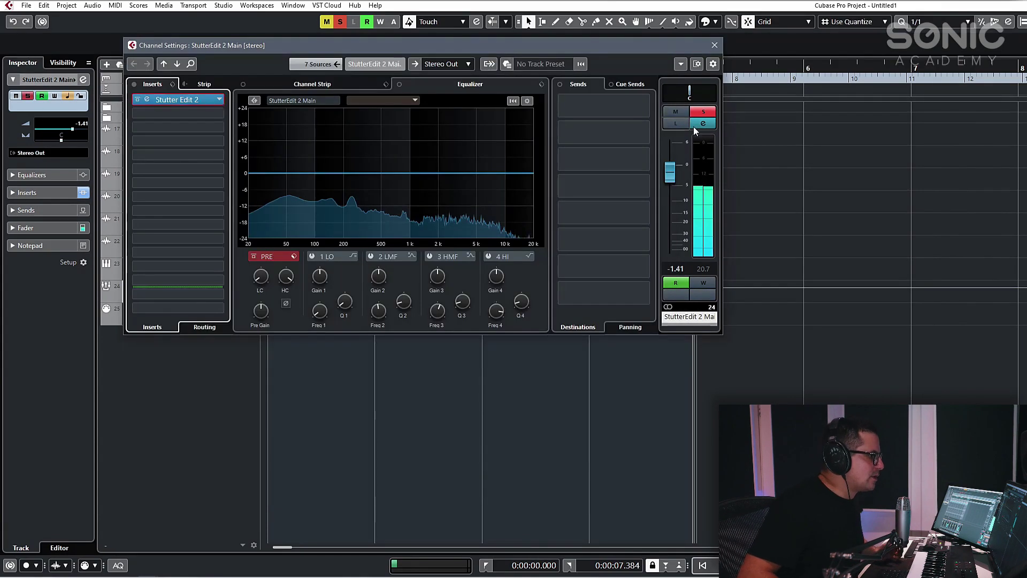
left_click(712, 46)
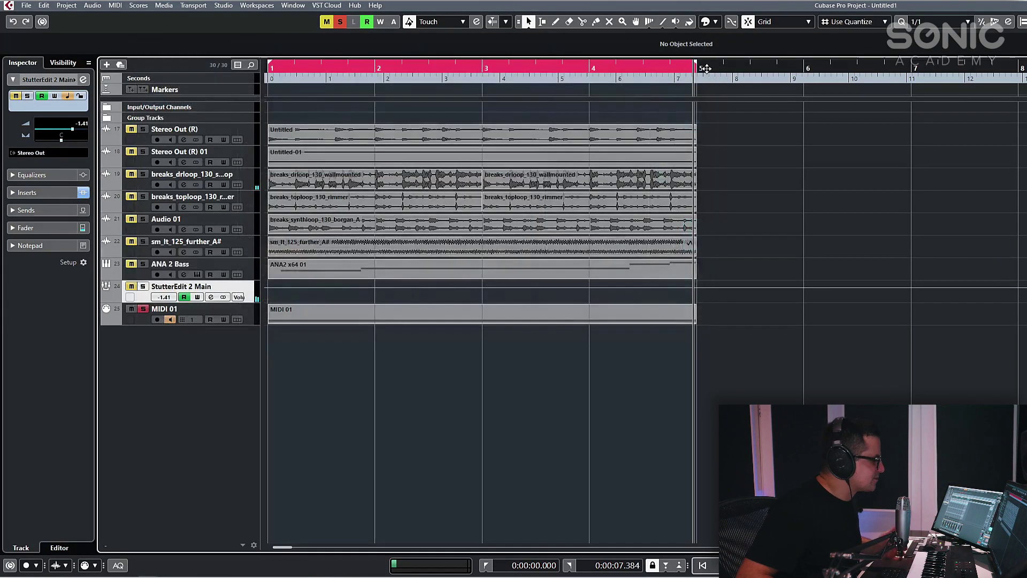
left_click(143, 309)
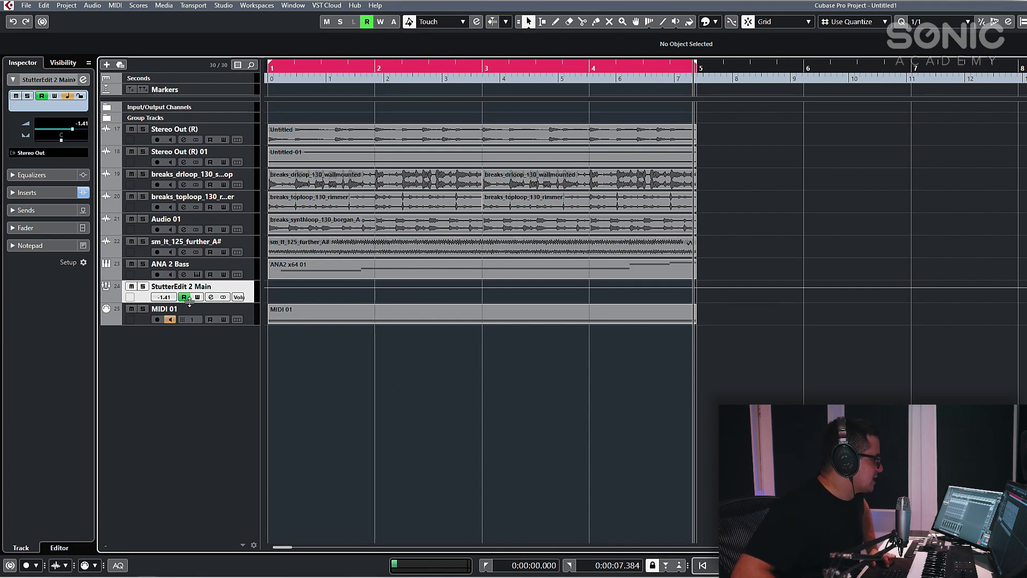
left_click(210, 297)
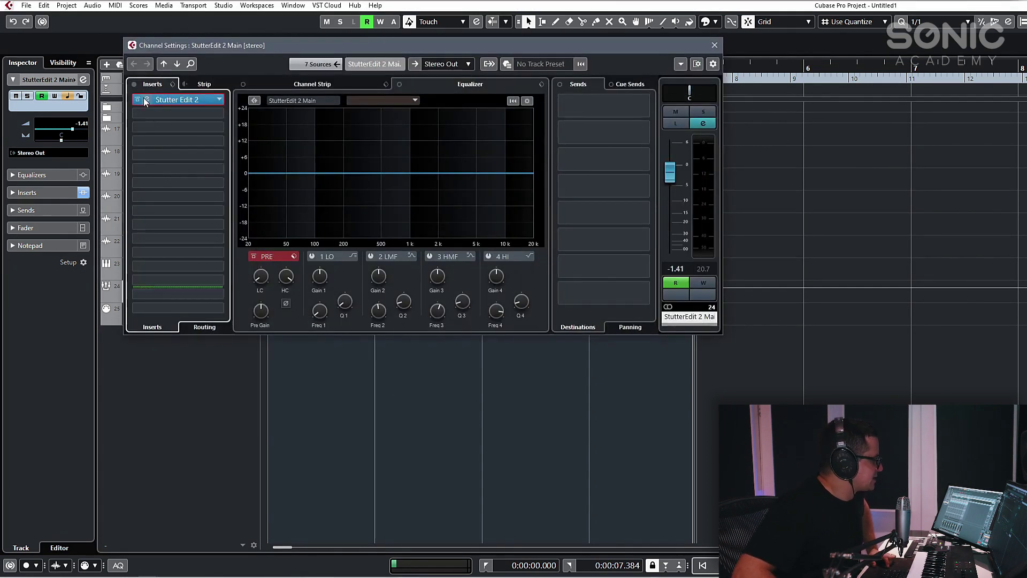
left_click(208, 100)
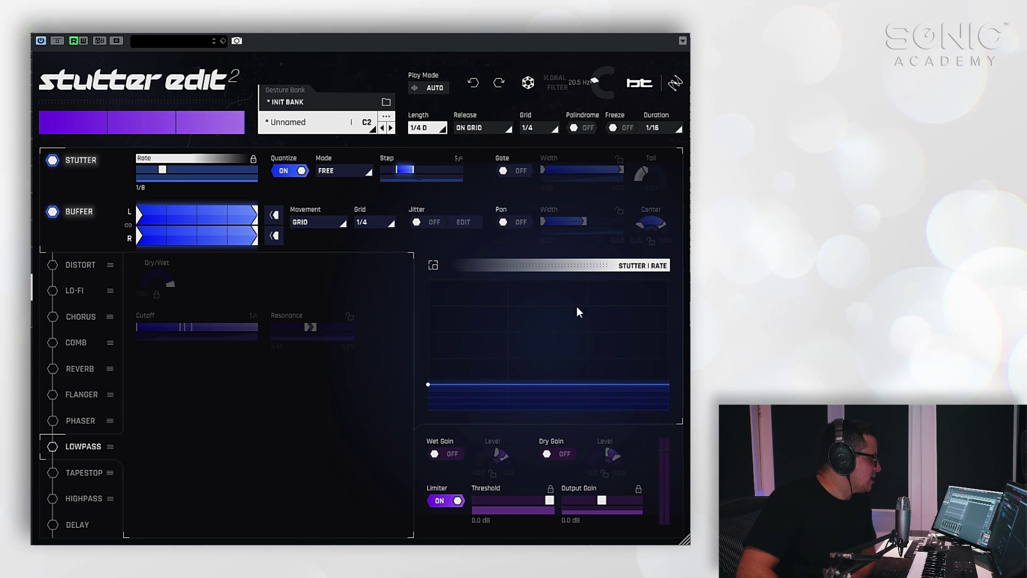
Step: Try a 1/2 gesture length, then set the length to 1/4
left_click(429, 129)
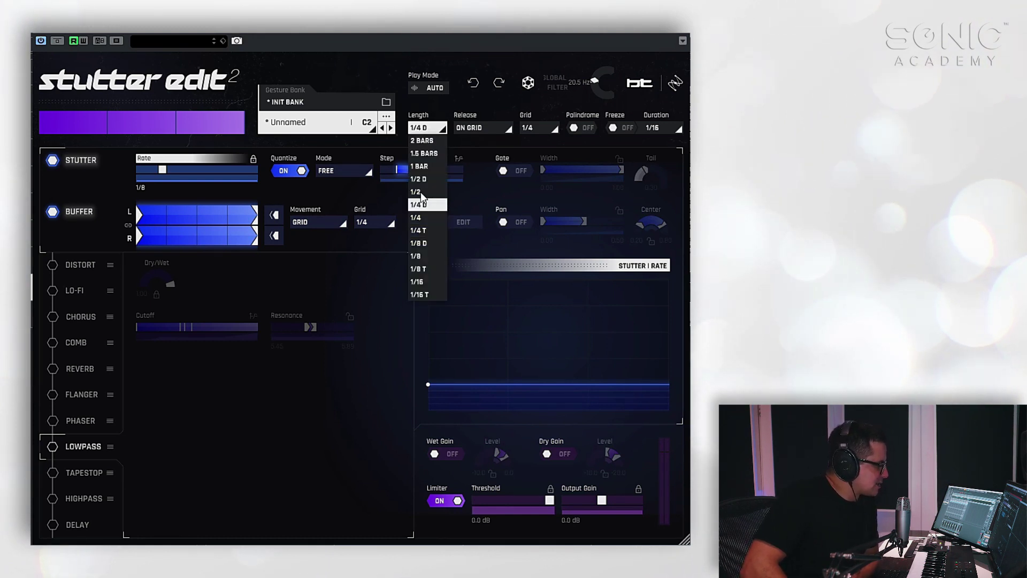
left_click(421, 191)
left_click(428, 128)
left_click(424, 218)
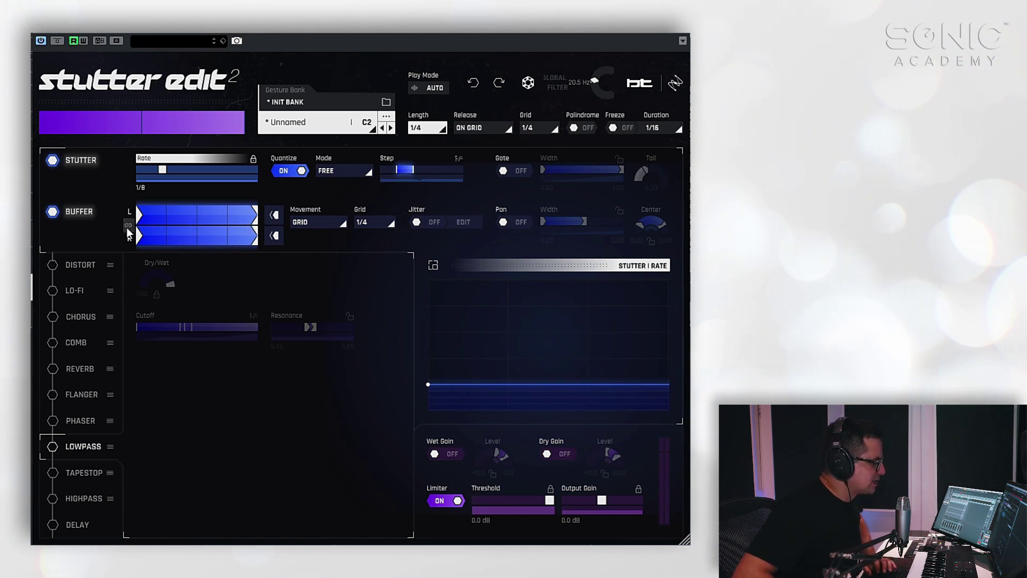
Step: Enable the stutter gate, raise Tail to 0.42, set Rate 1/16, and ramp gate Width 0.00–1.00
left_click(515, 171)
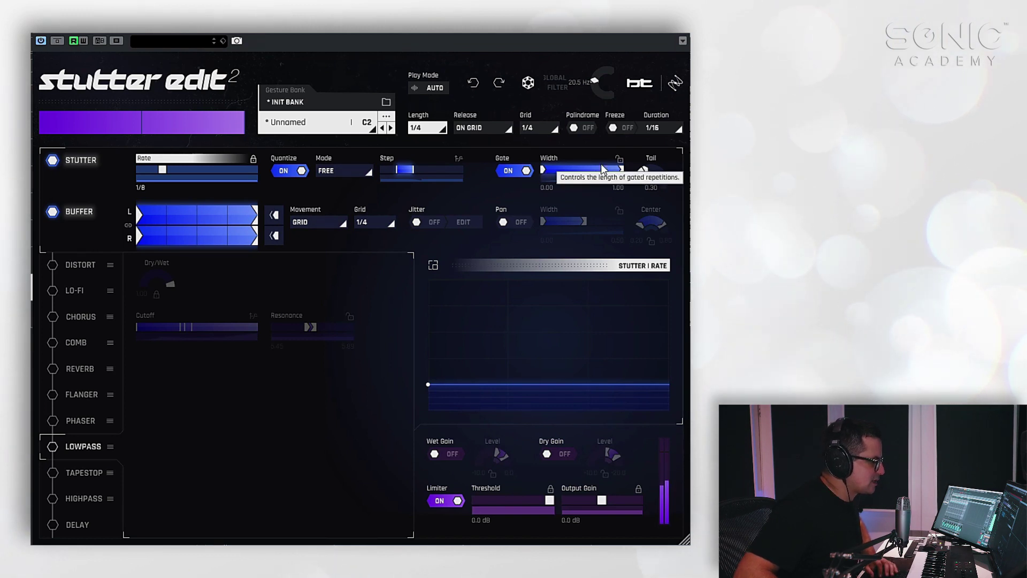
left_click_drag(621, 169, 543, 163)
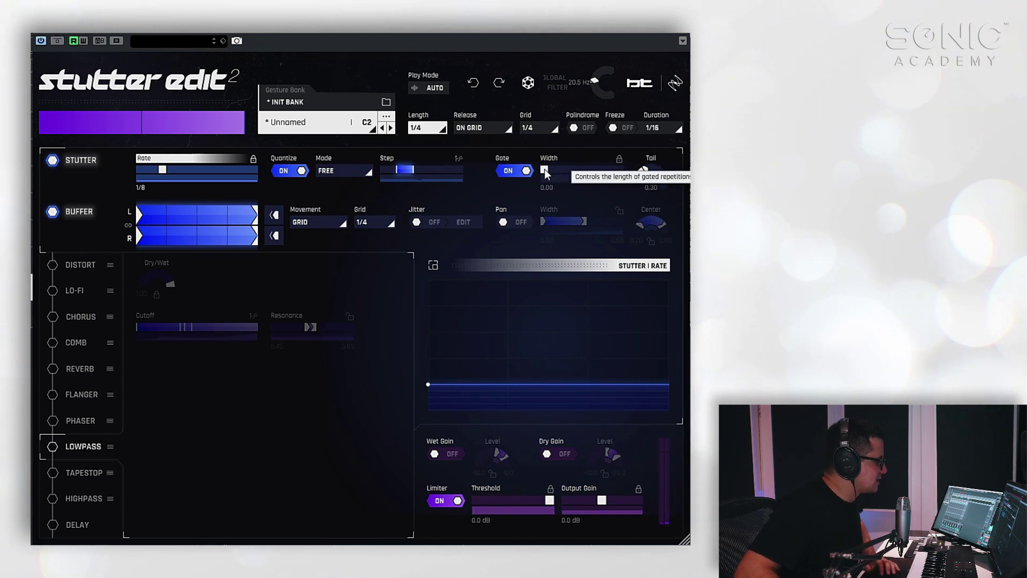
left_click(542, 169)
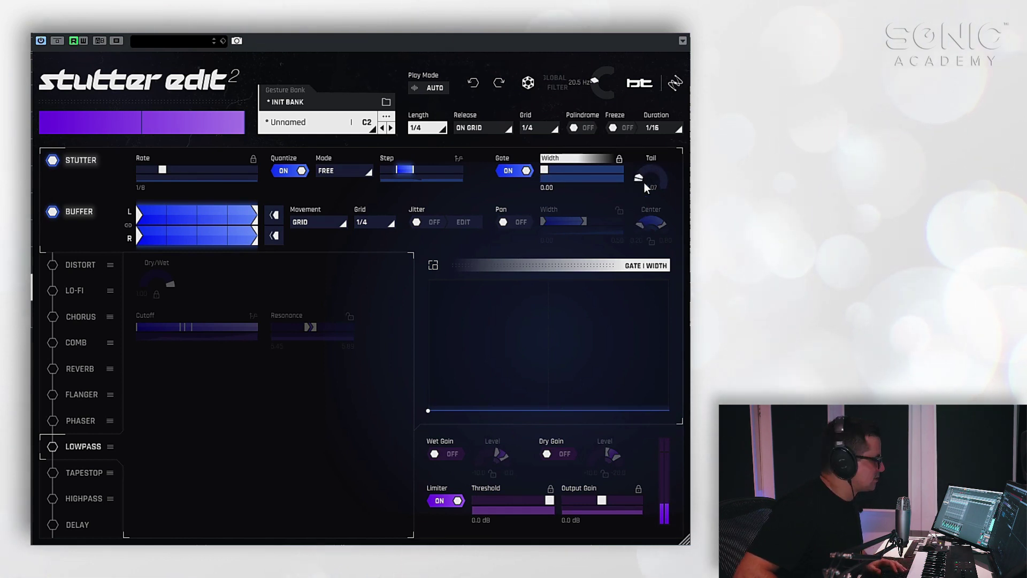
left_click_drag(632, 181, 654, 144)
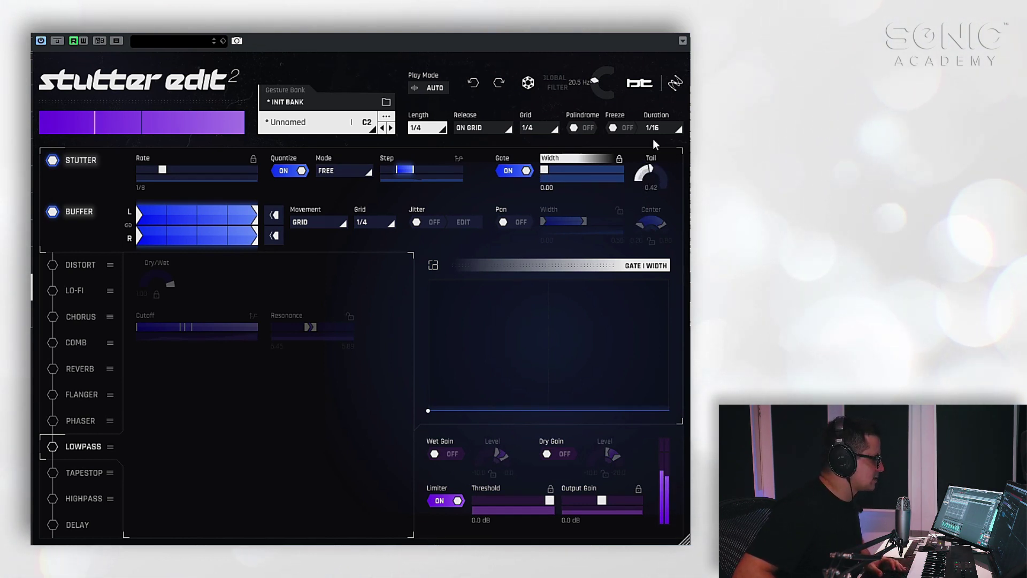
left_click_drag(166, 169, 182, 174)
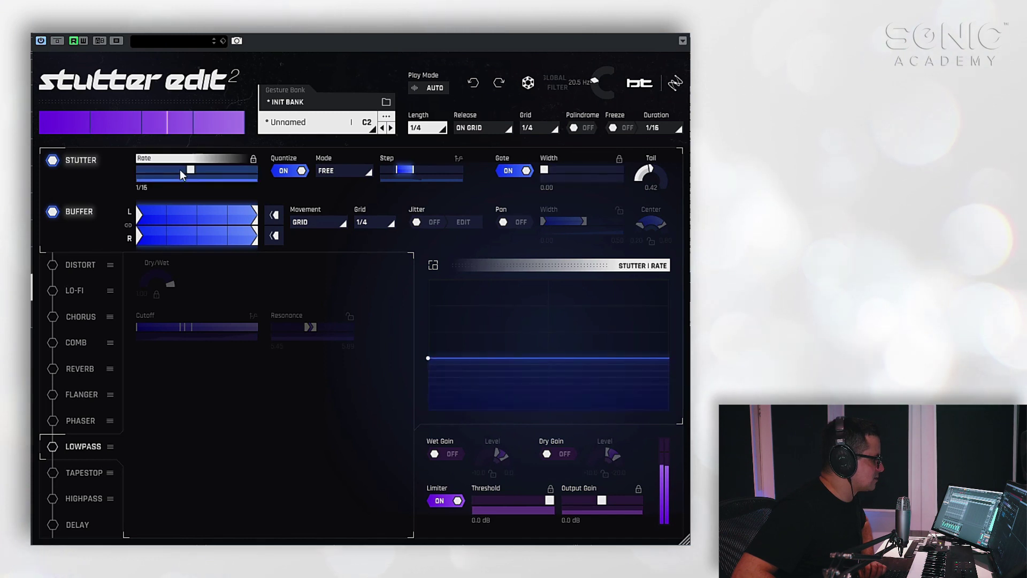
mouse_move(545, 169)
left_mouse_down()
mouse_move(627, 201)
mouse_move(543, 170)
left_mouse_up()
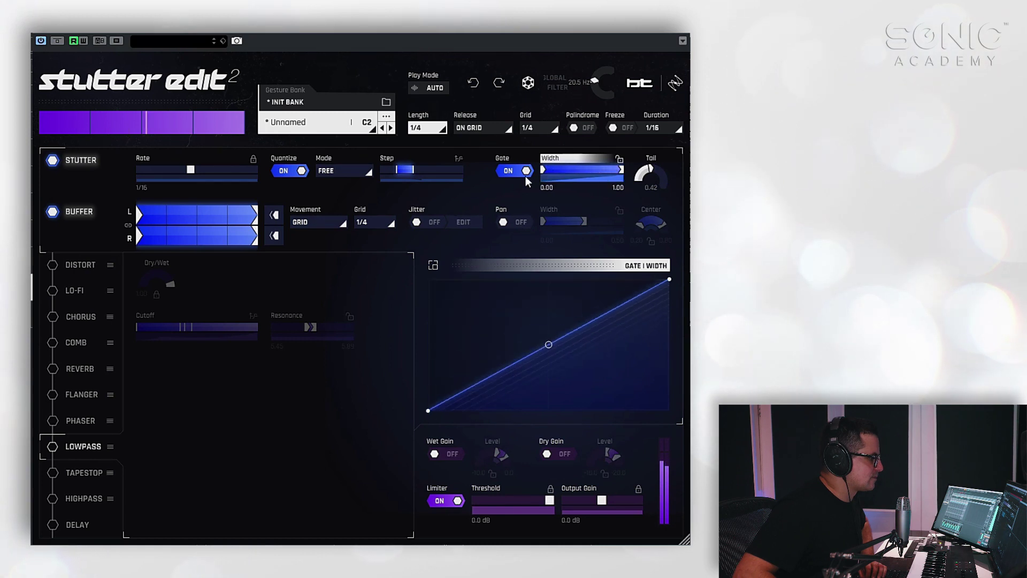
Step: Set the gesture length to 2 BARS, passing through 1 BAR first
left_click(428, 127)
left_click(419, 166)
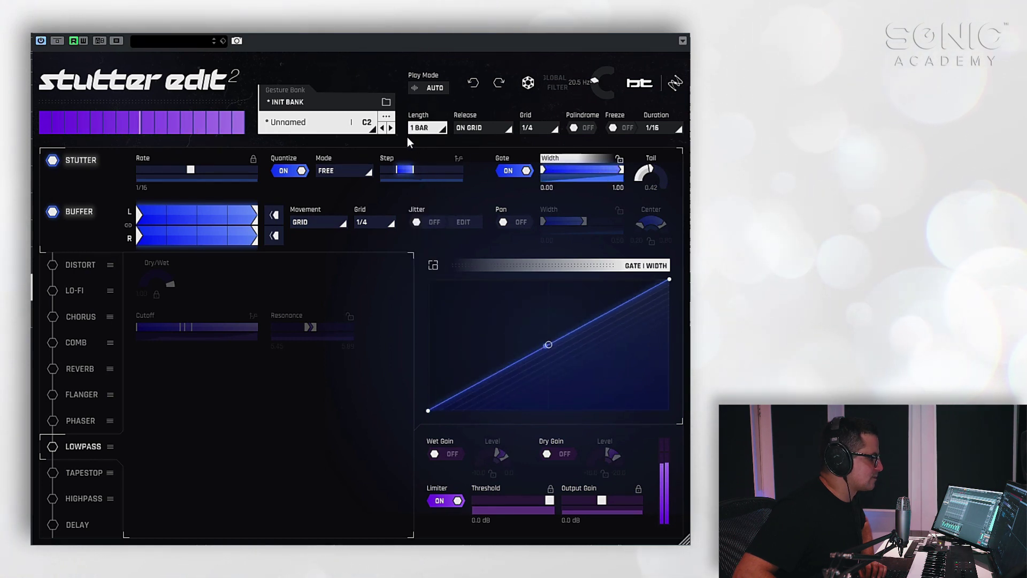
left_click(418, 129)
left_click(418, 143)
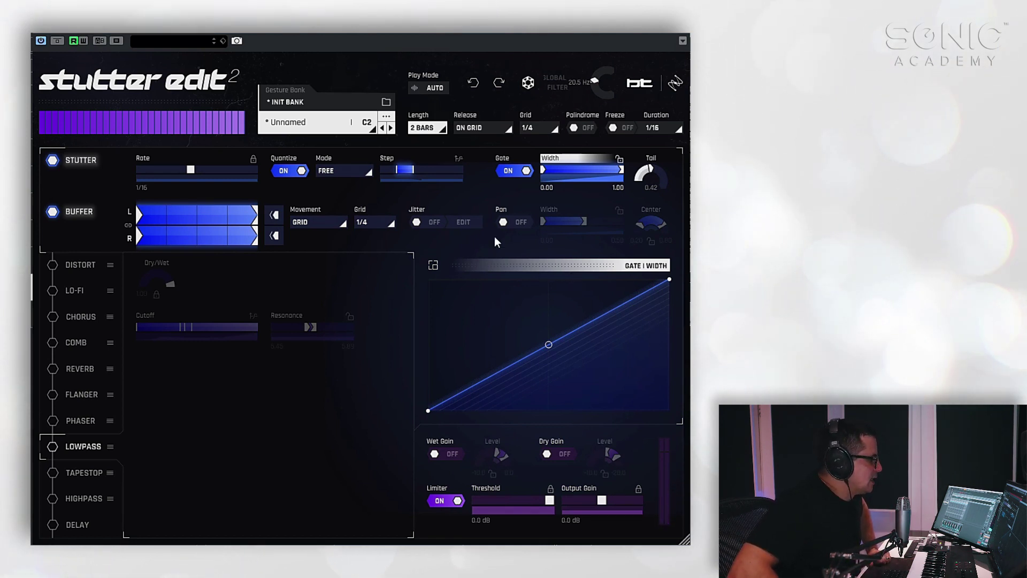
Step: Try buffer Pan with Width 0.00–1.00, then switch both Pan and Gate off
left_click(512, 223)
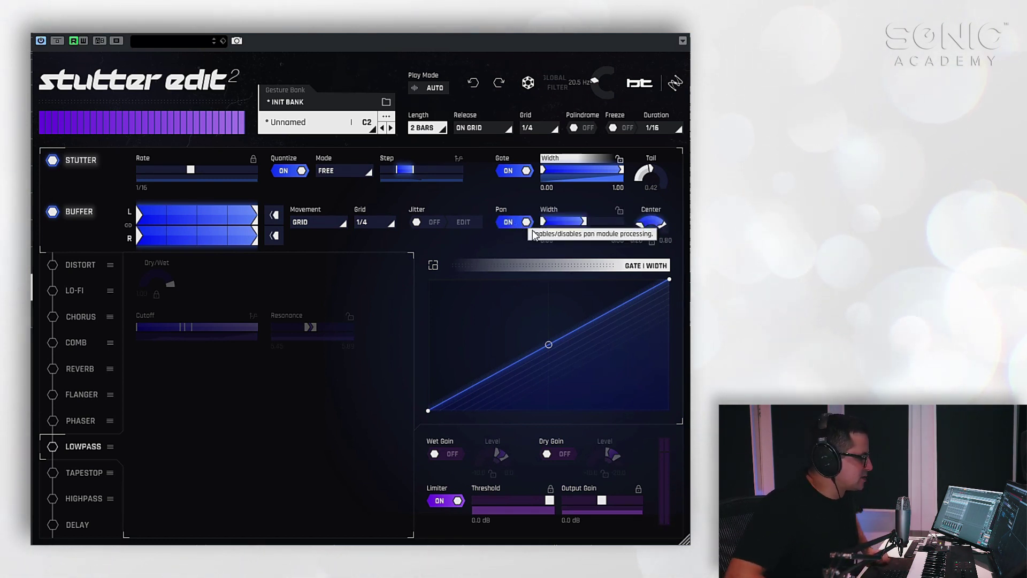
left_click_drag(584, 222, 643, 229)
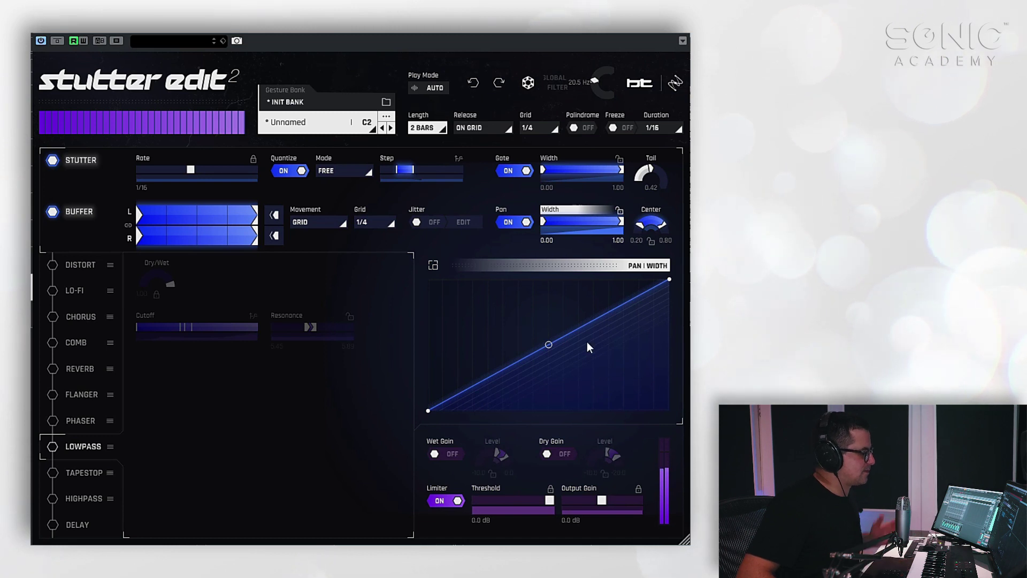
left_click(503, 223)
left_click(508, 171)
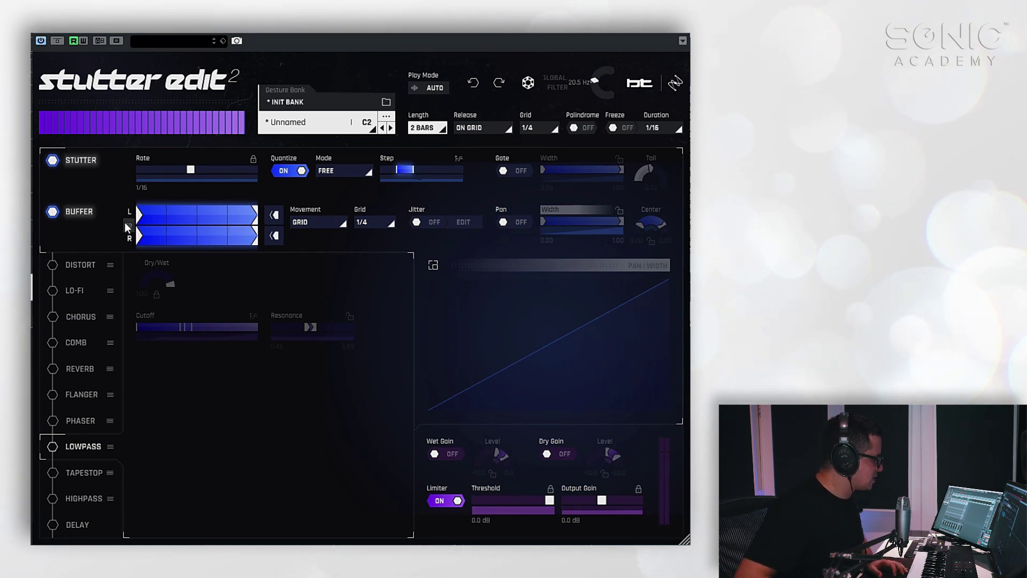
Step: Reposition the left and right buffer handles, trying buffer grids of 1/2048 and 1/1024
left_click_drag(140, 236, 202, 244)
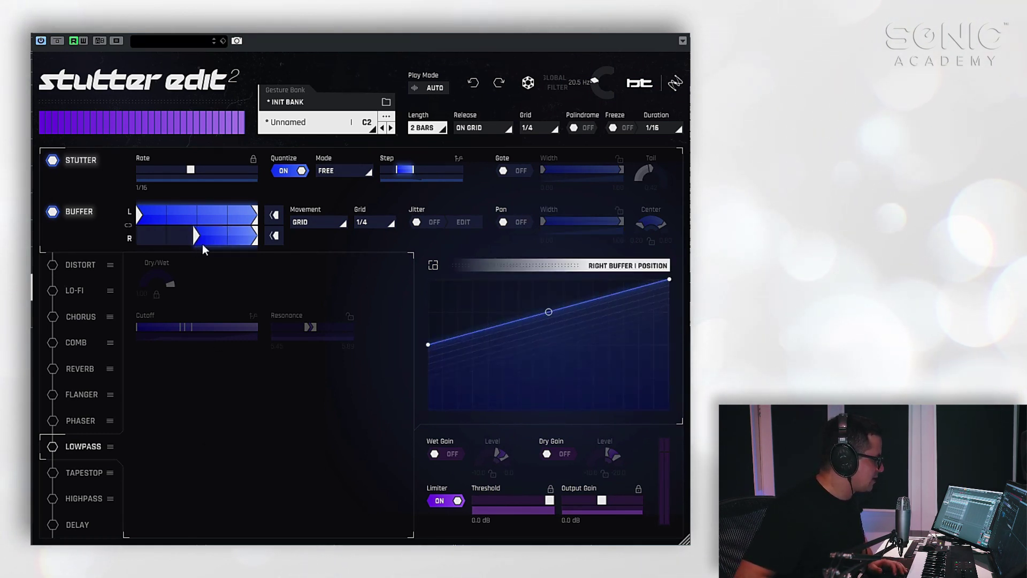
left_click_drag(255, 214, 192, 217)
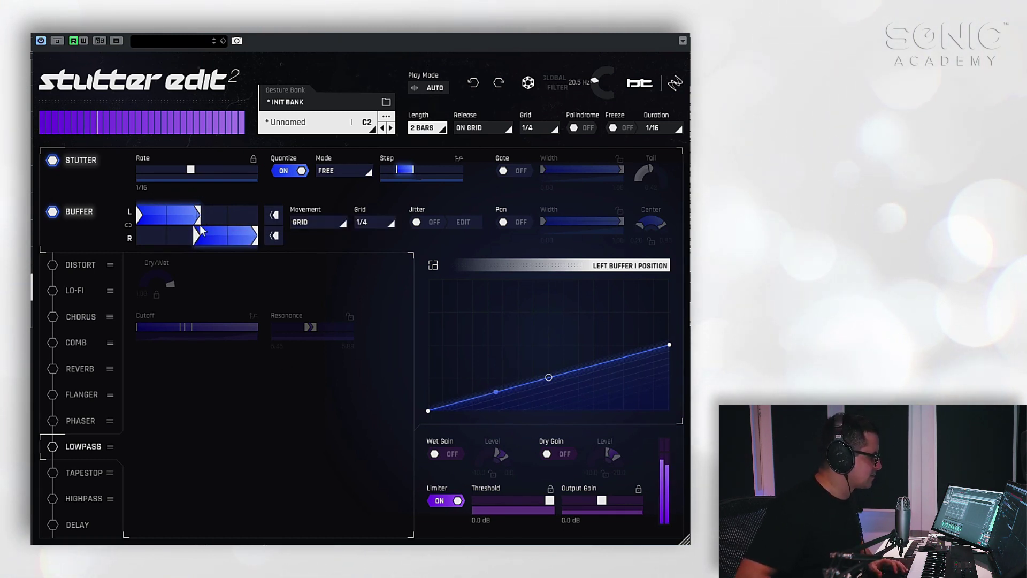
left_click_drag(200, 225, 233, 247)
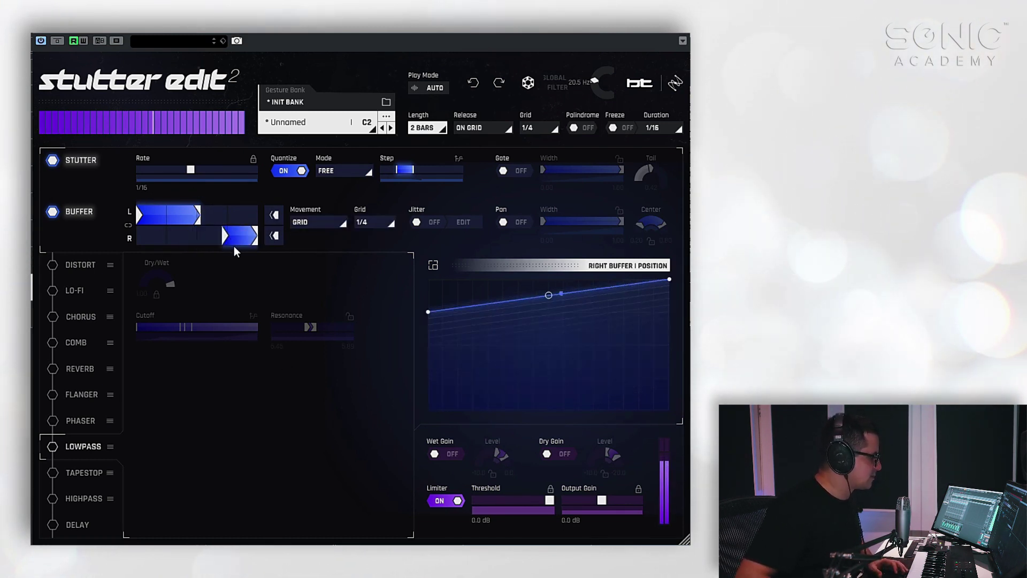
left_click(189, 211)
left_click_drag(198, 222, 230, 223)
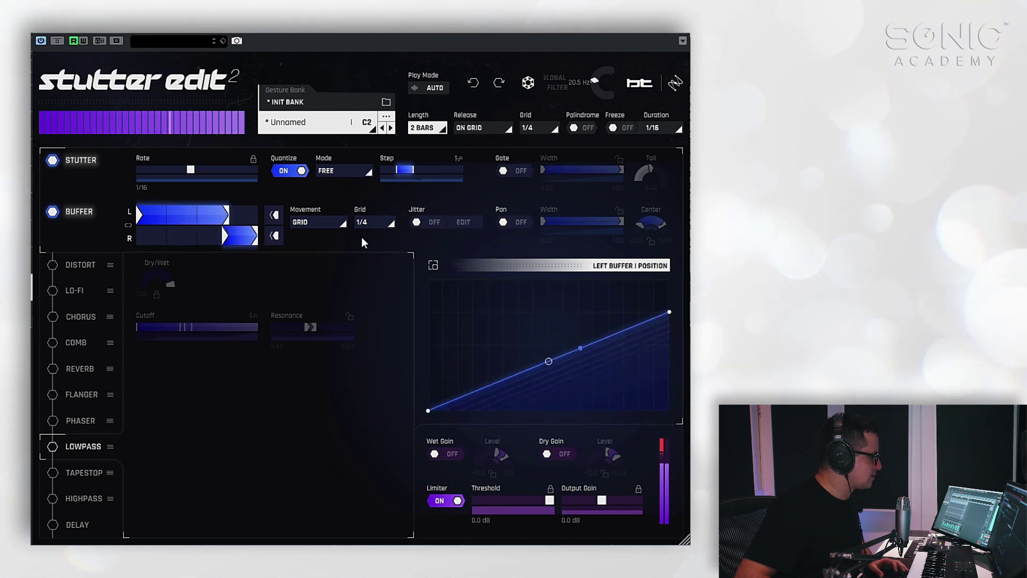
left_click(369, 221)
left_click(367, 350)
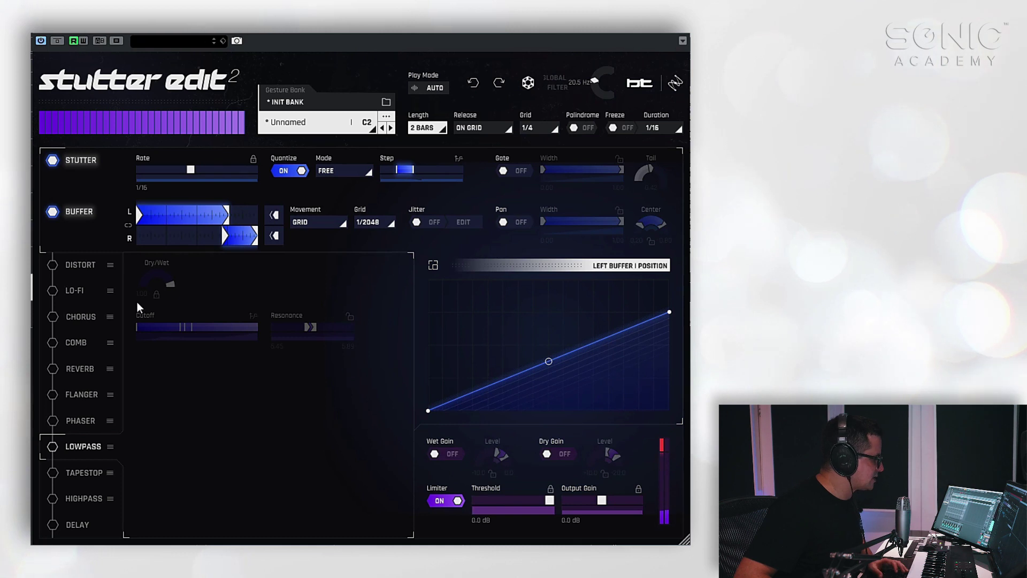
left_click_drag(228, 215, 169, 216)
left_click_drag(224, 236, 249, 243)
left_click_drag(171, 216, 199, 243)
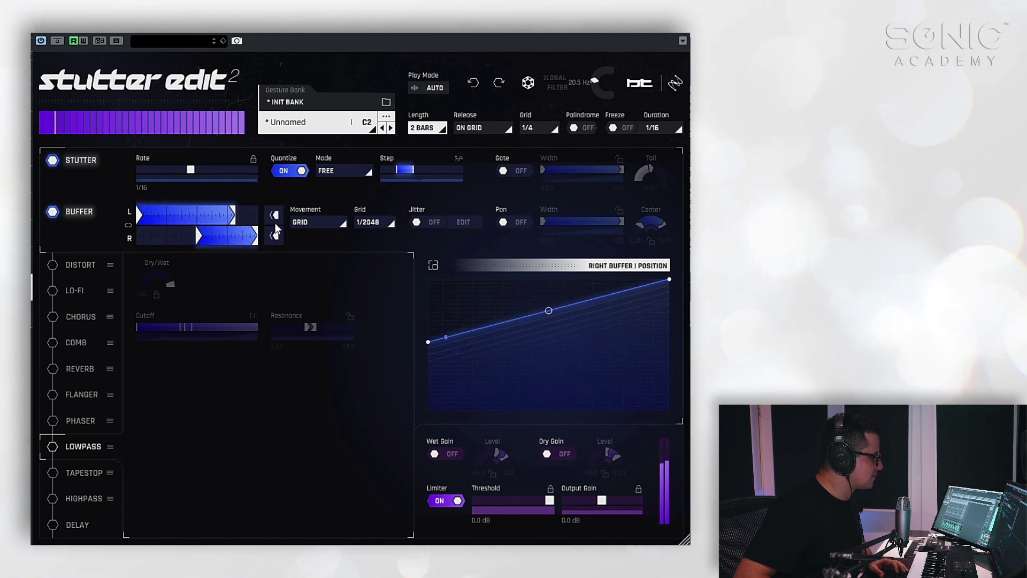
left_click(373, 228)
left_click(384, 337)
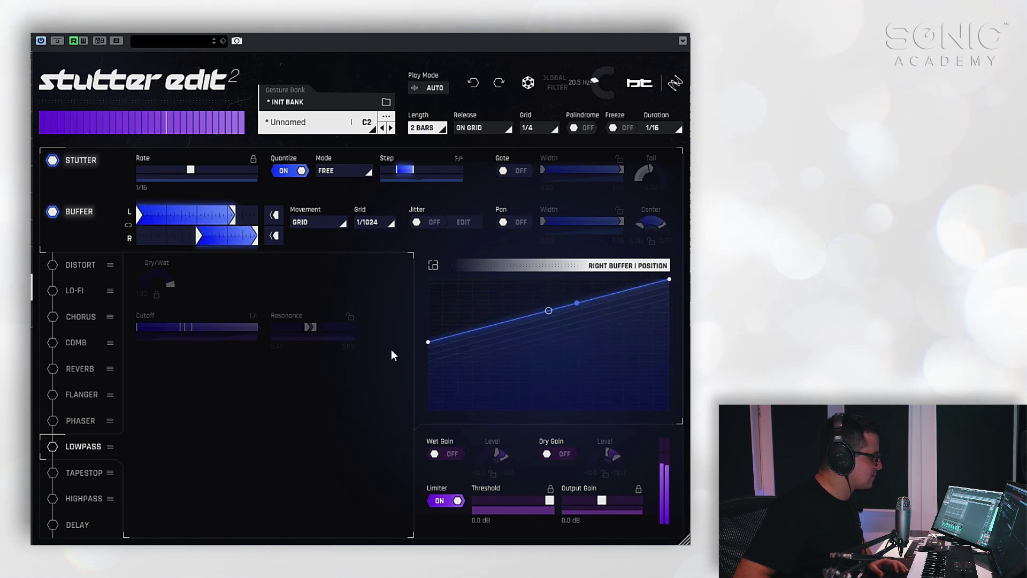
Step: Turn Buffer Jitter on, reset both buffers to the full lane, and set the grid to 1/4
left_click(419, 223)
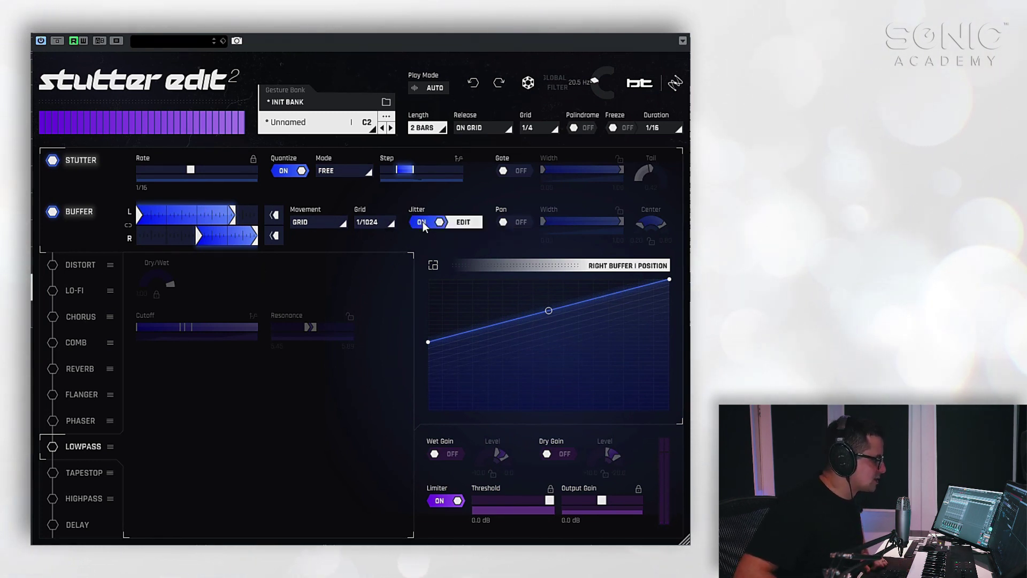
left_click(463, 223)
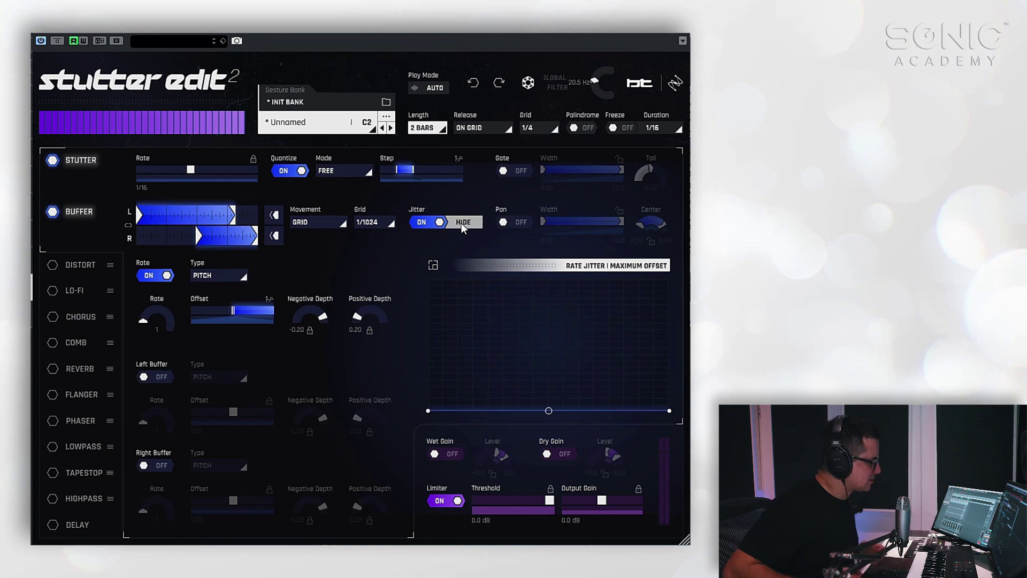
left_click(209, 240)
left_click(234, 217)
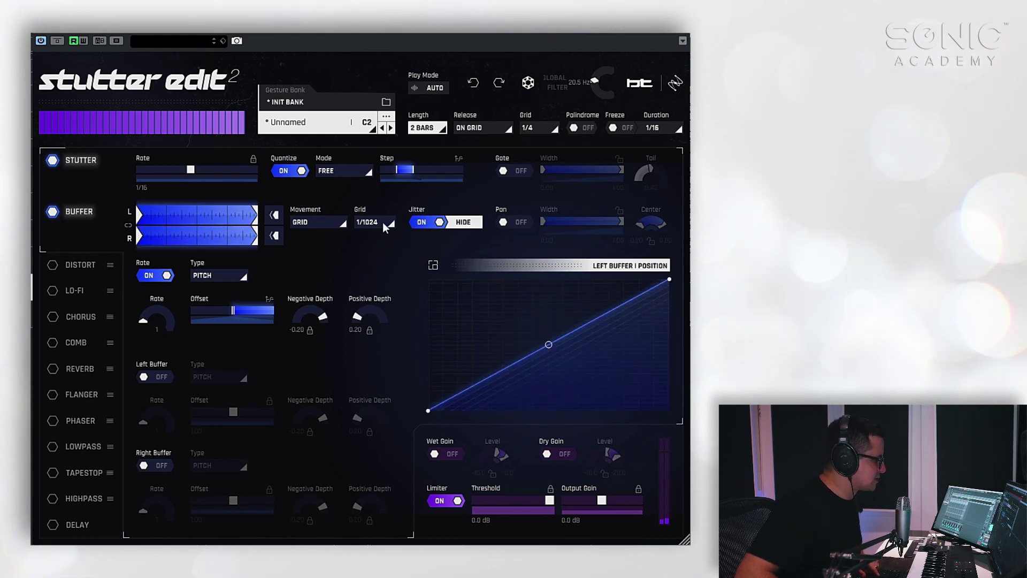
left_click(383, 223)
left_click(363, 235)
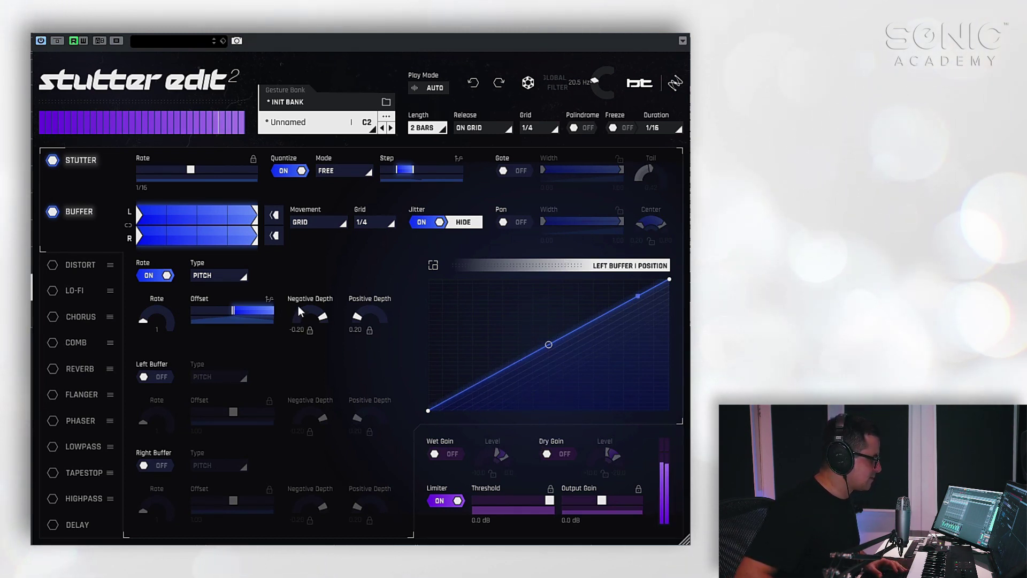
Step: Set rate jitter Negative Depth to -1.36, shape a mid-gesture Offset peak, and Rate 4
left_click_drag(324, 312, 339, 418)
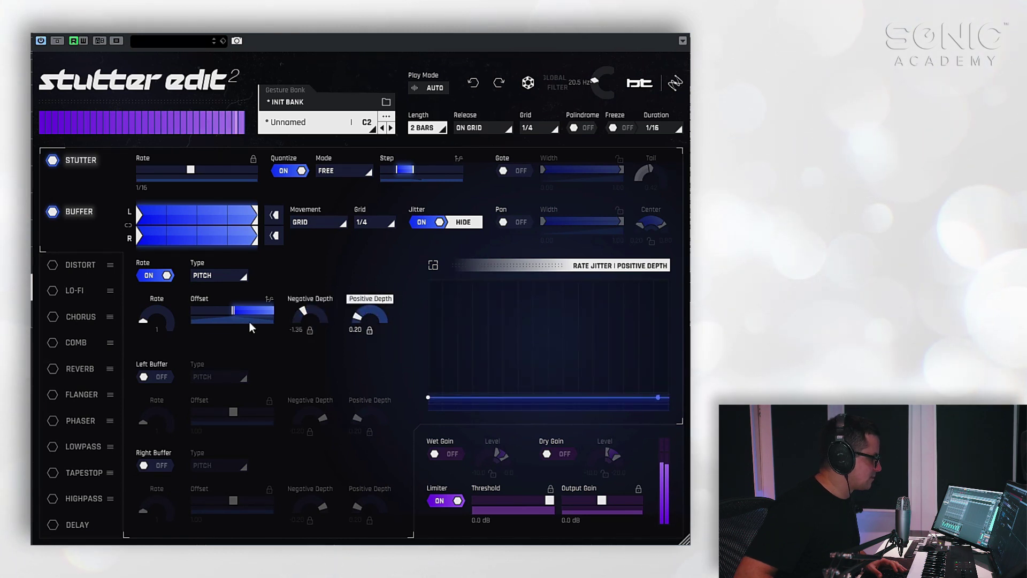
left_click(234, 316)
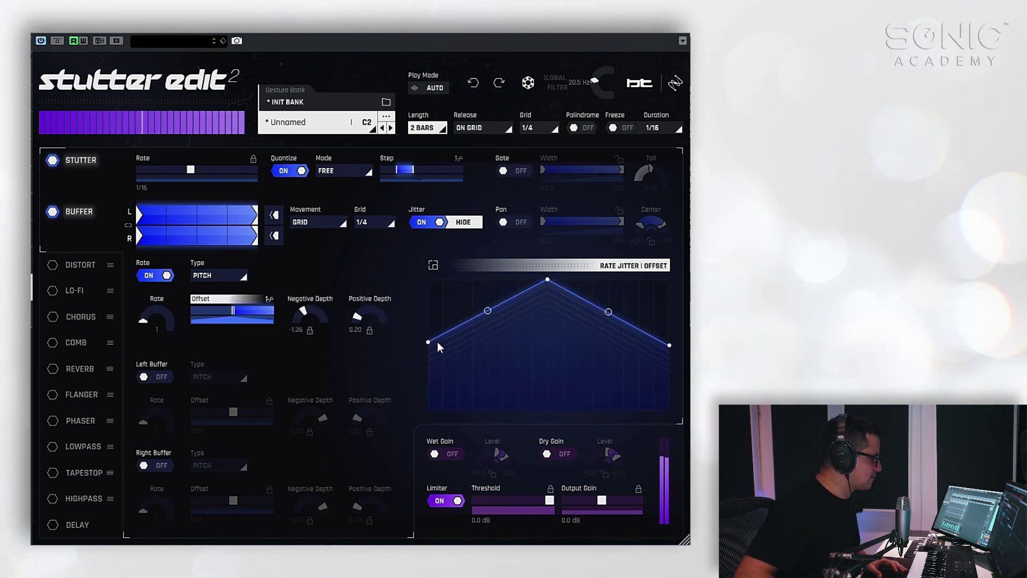
left_click_drag(427, 342, 428, 411)
left_click_drag(148, 303, 160, 299)
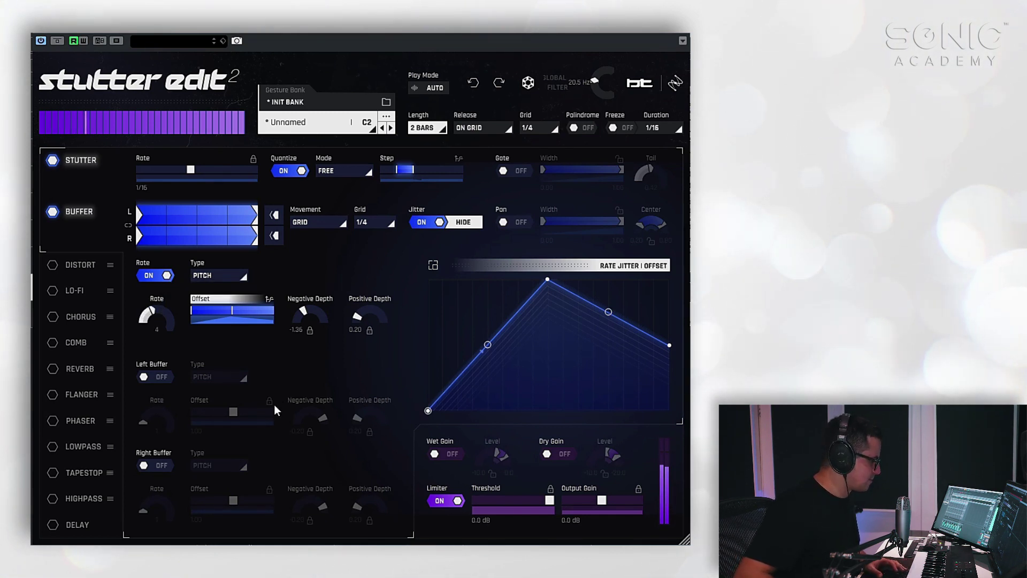
mouse_move(608, 312)
left_mouse_down()
mouse_move(604, 370)
mouse_move(608, 311)
left_mouse_up()
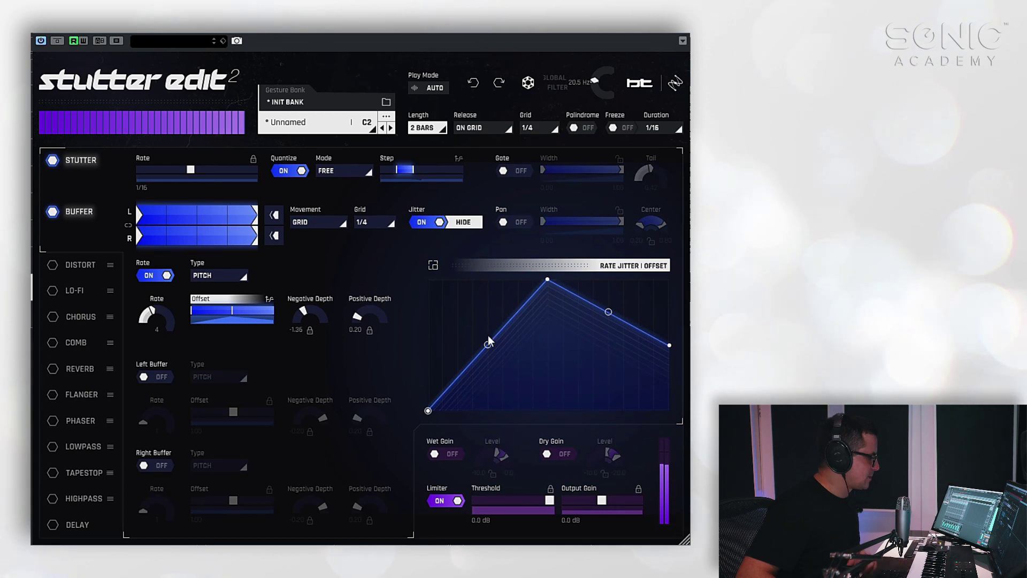
Step: Enable left and right buffer jitter at Rate 2, raising the right Offset and lowering the left to -14.40
left_click(159, 376)
left_click(169, 461)
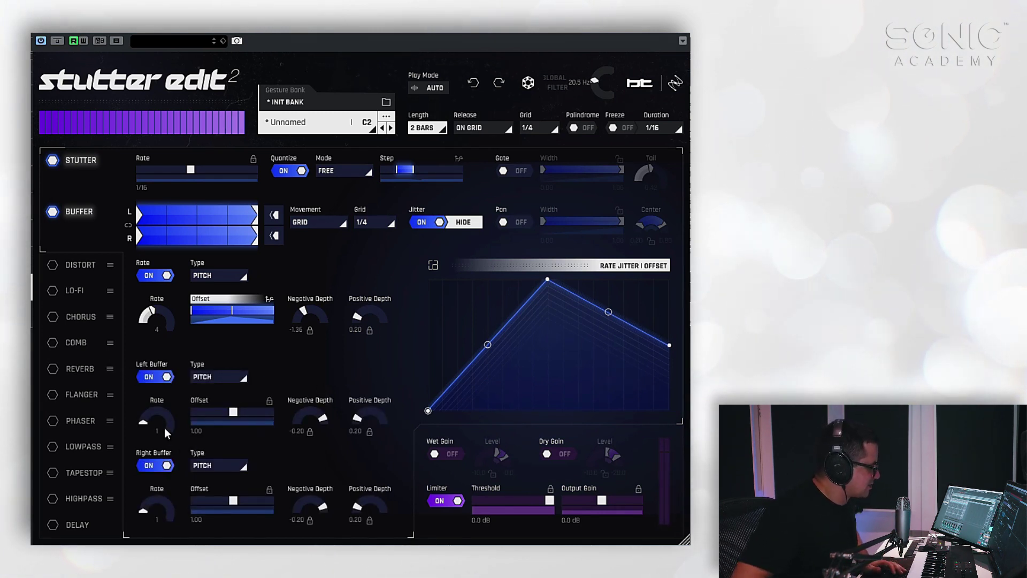
left_click_drag(164, 428, 171, 415)
left_click_drag(162, 512, 168, 496)
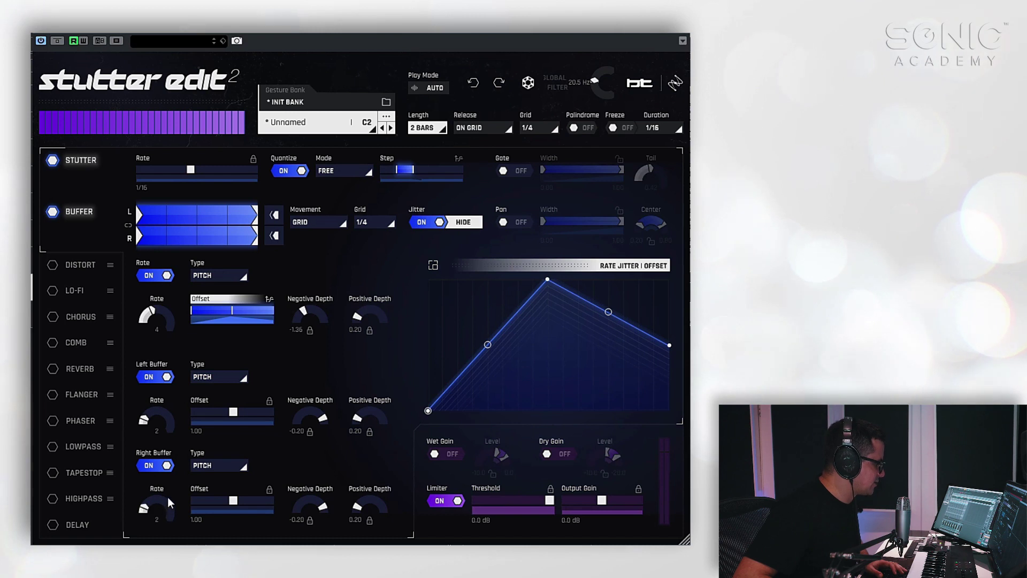
left_click_drag(237, 502, 259, 502)
left_click_drag(232, 412, 208, 413)
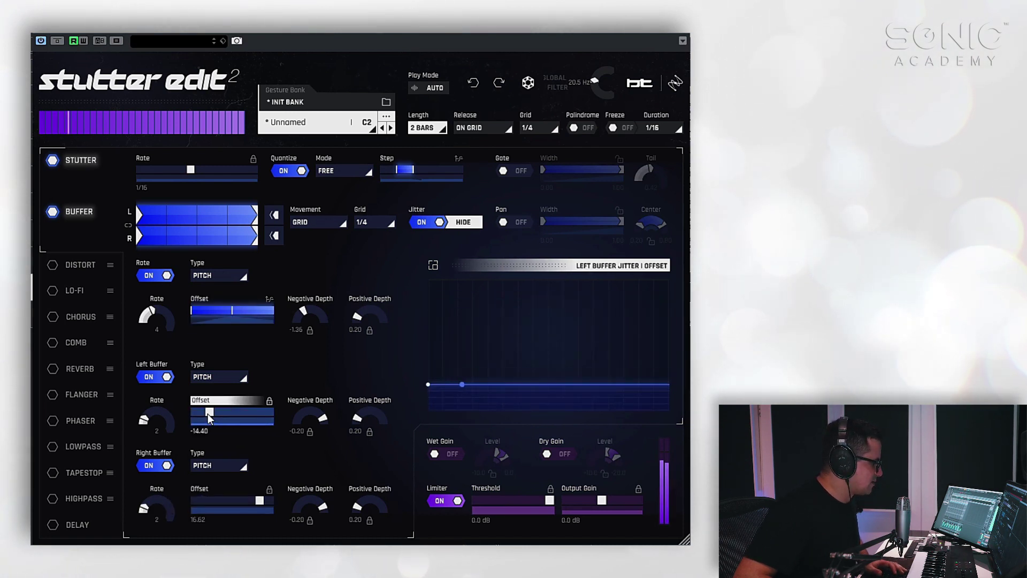
Step: Switch left buffer jitter to RHYTHM with Maximum Offset ramping from 1/1024 to 1/16 T
left_click(219, 377)
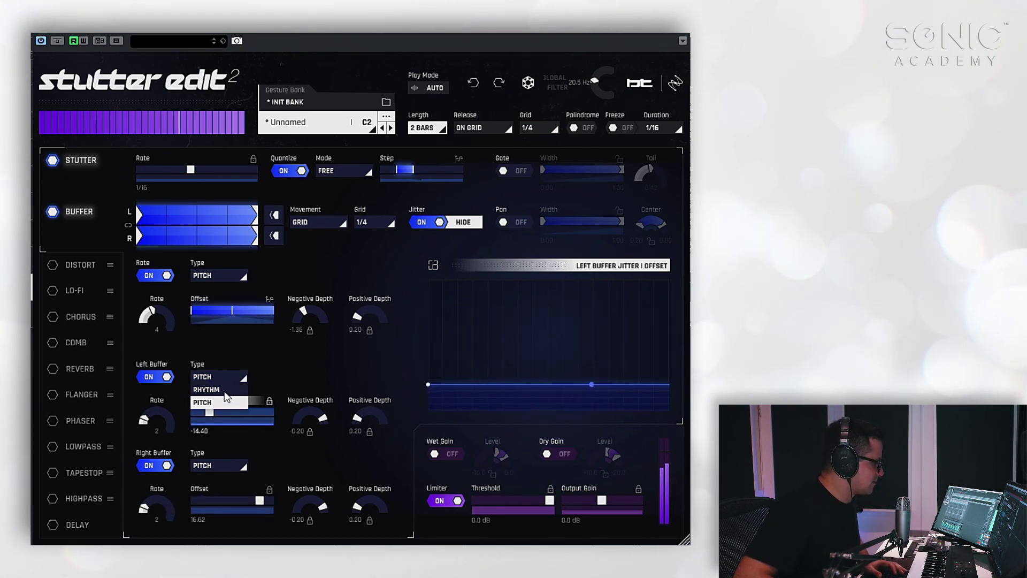
left_click(206, 402)
left_click_drag(211, 413, 283, 422)
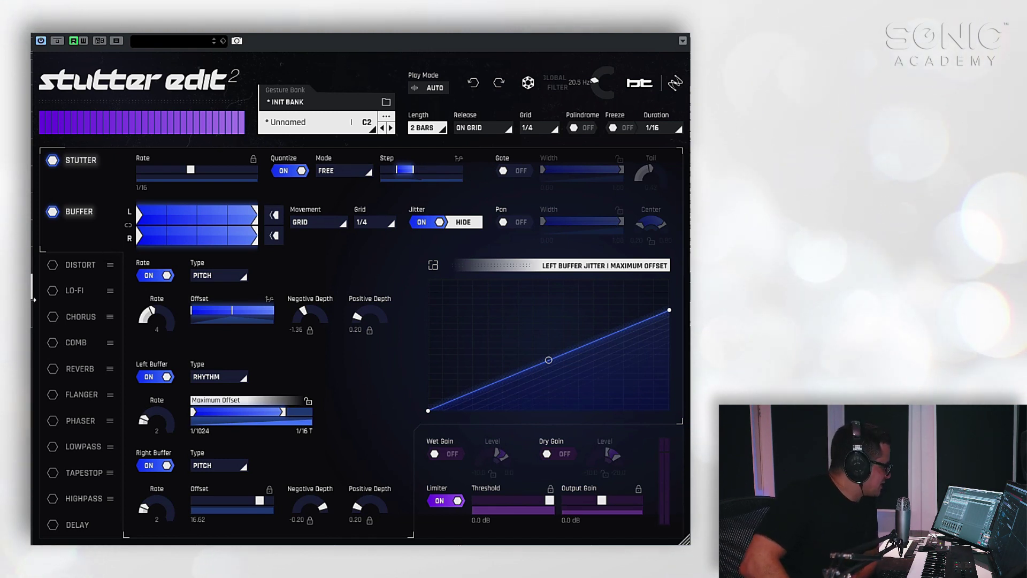
Step: Turn off the buffer and stutter modules and move Distort right after Lo-Fi in the chain
left_click(52, 212)
left_click(54, 159)
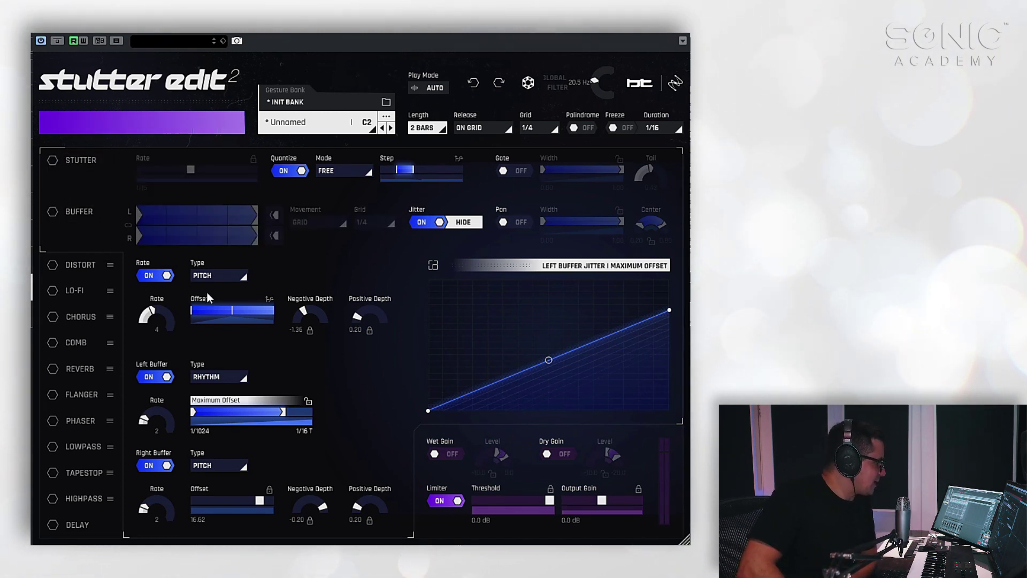
left_click(91, 270)
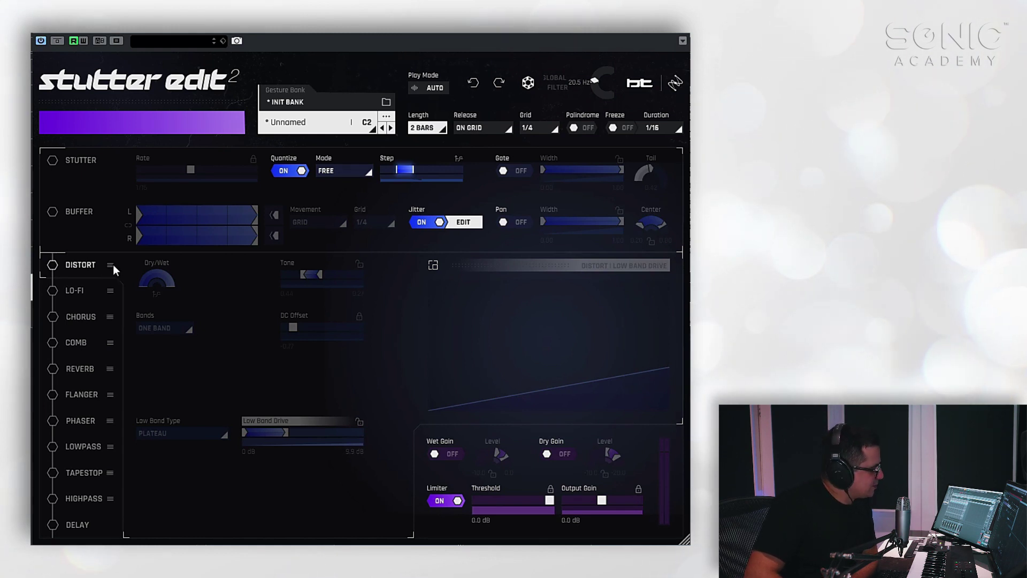
left_click_drag(113, 264, 76, 269)
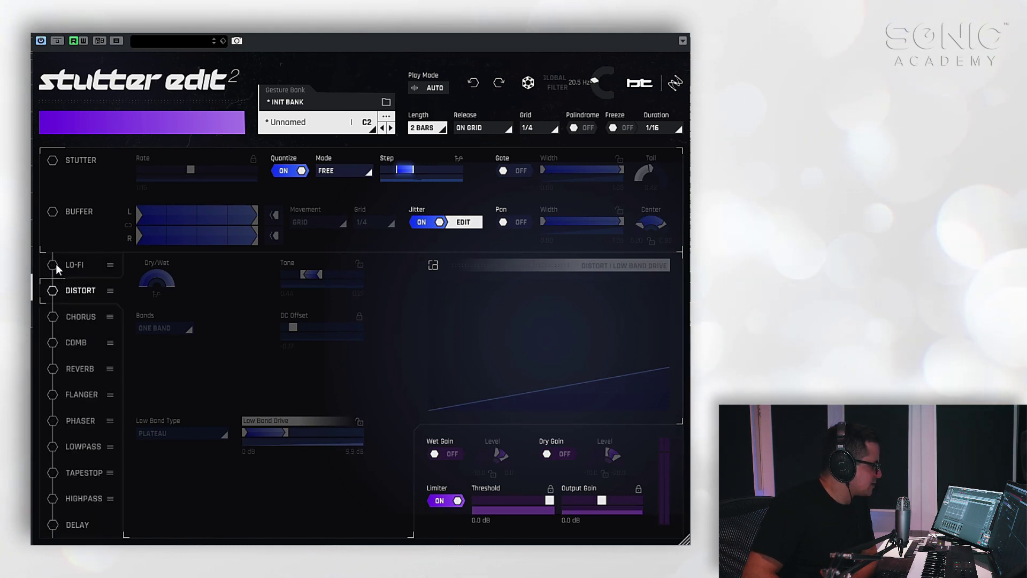
Step: Switch on Lo-Fi and Distort, and sweep the Distort Tone from 0.43 down to 0.27
left_click(52, 265)
left_click(53, 290)
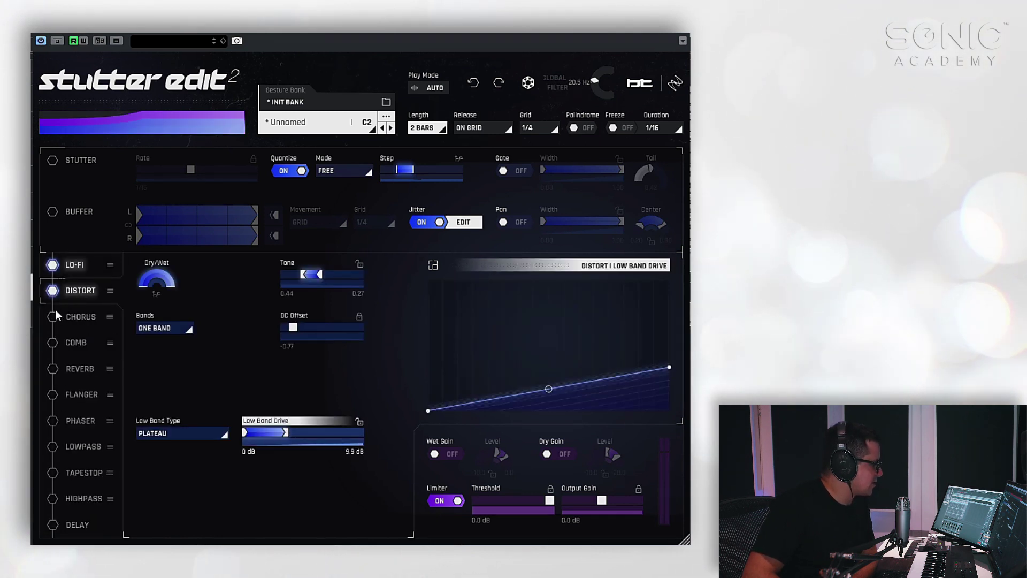
left_click(154, 277)
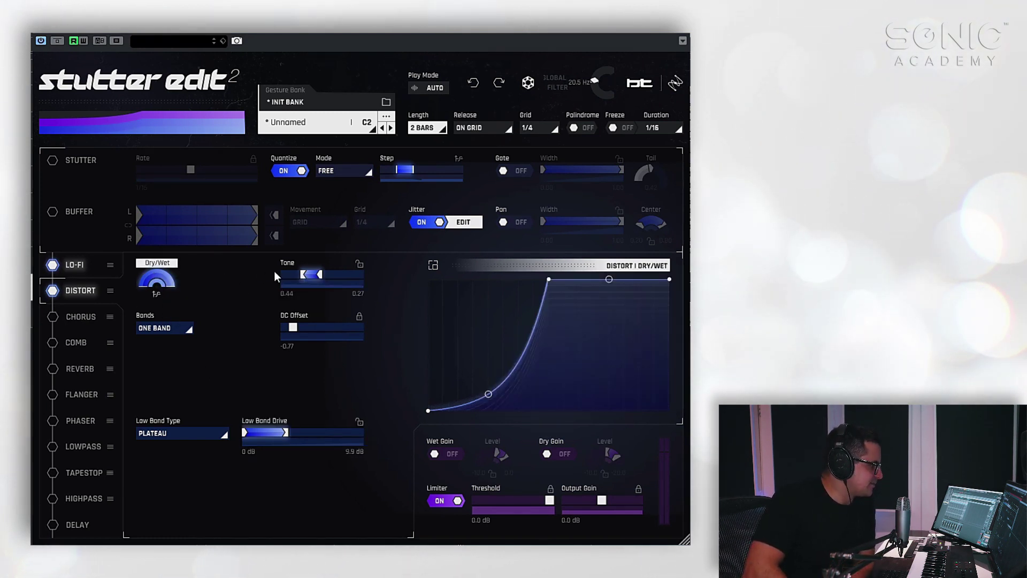
left_click(317, 275)
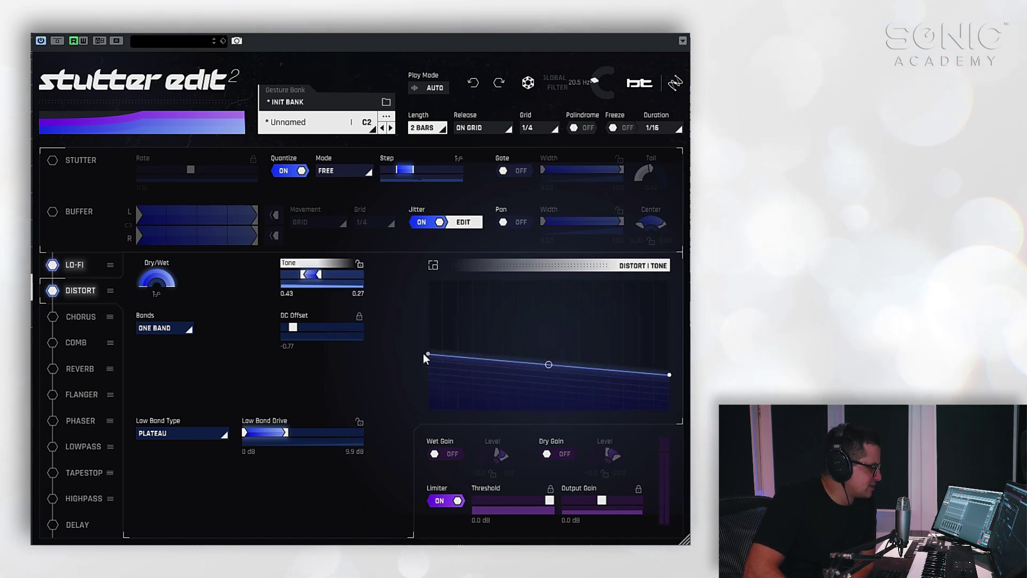
Step: Switch Distort off and briefly audition the Lo-Fi effect
left_click(52, 290)
left_click(53, 265)
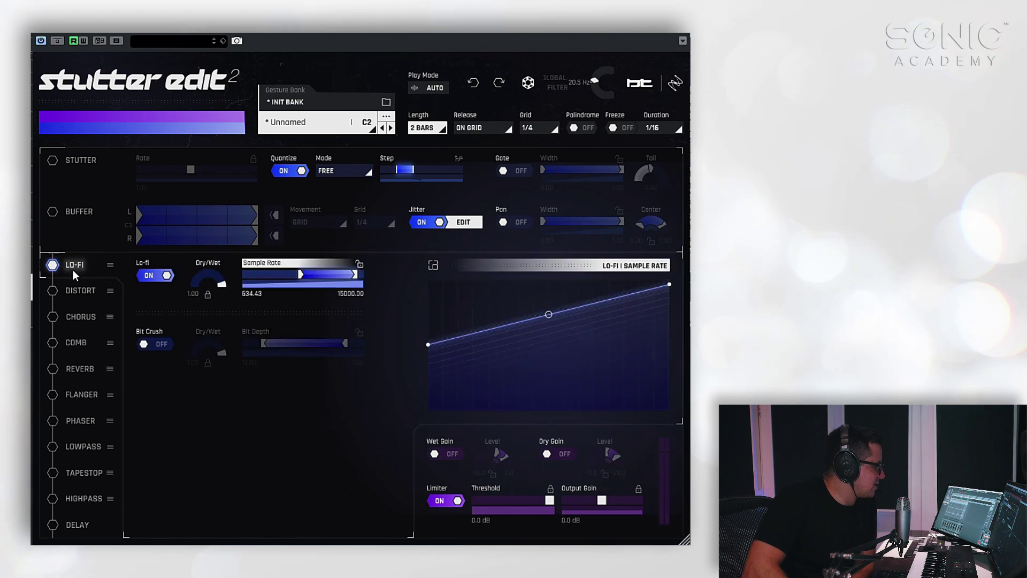
left_click(57, 264)
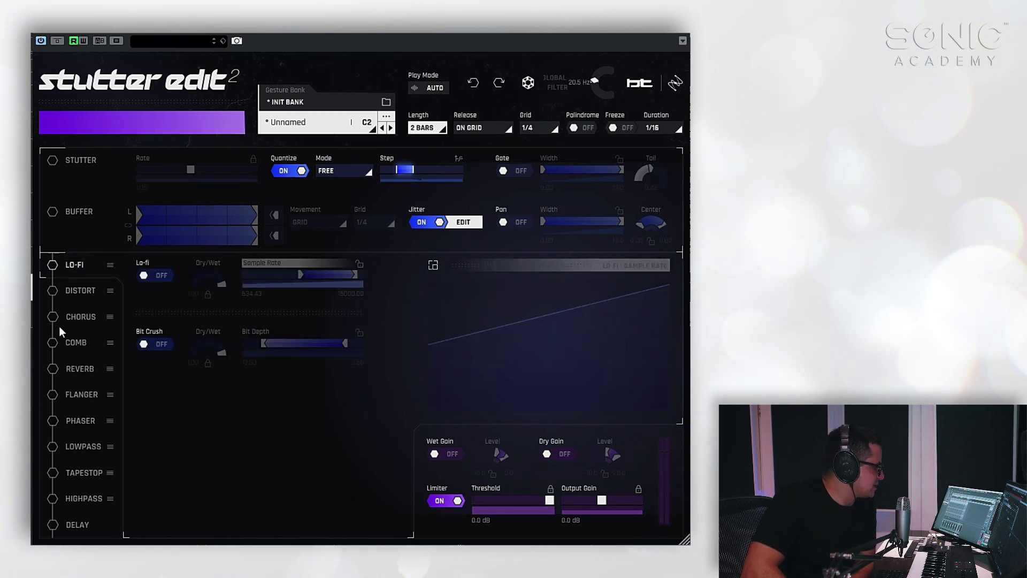
Step: Browse the Chorus and Comb effects, then switch on Reverb with its sawtooth Size envelope
left_click(81, 318)
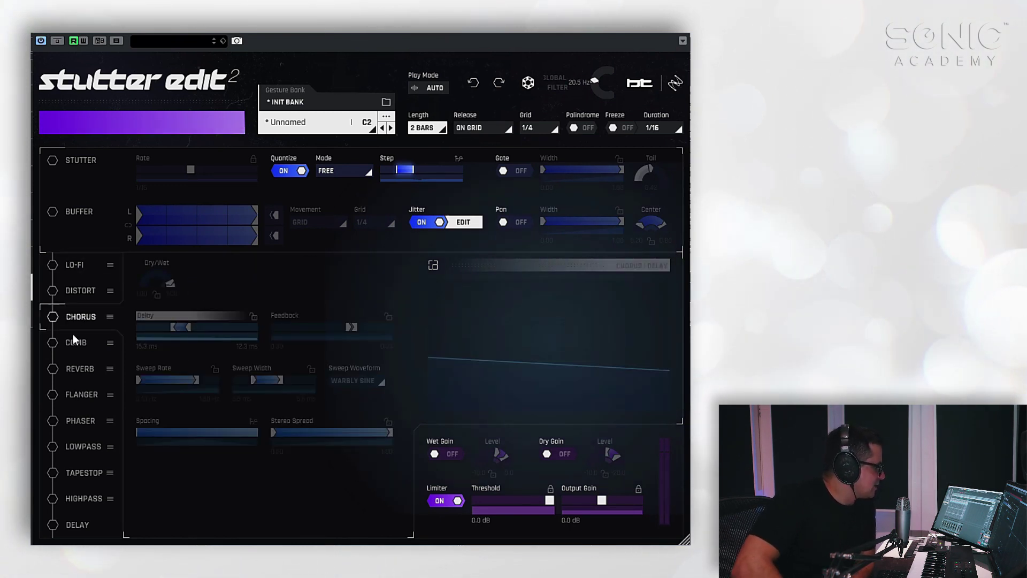
left_click(88, 345)
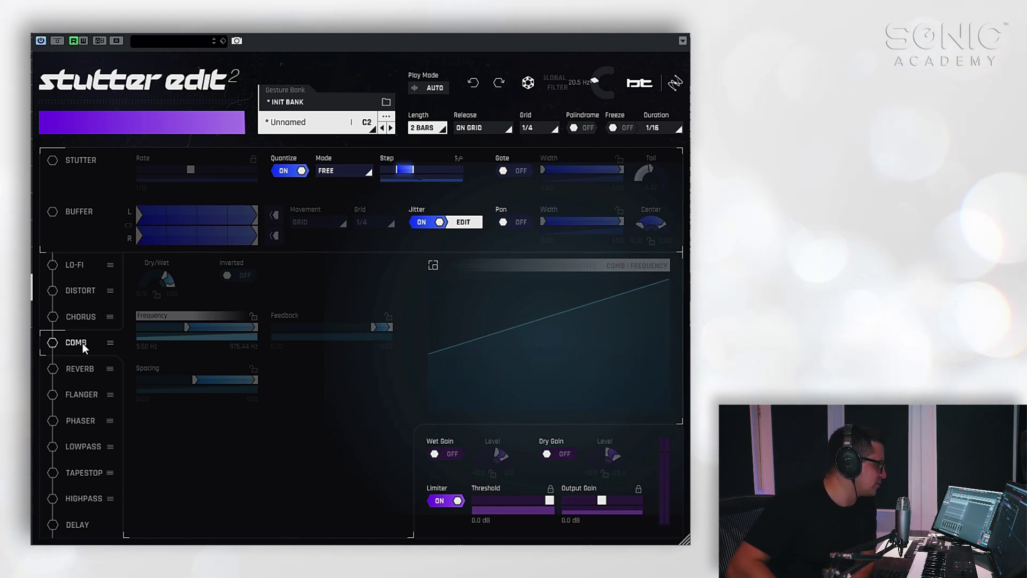
left_click(60, 374)
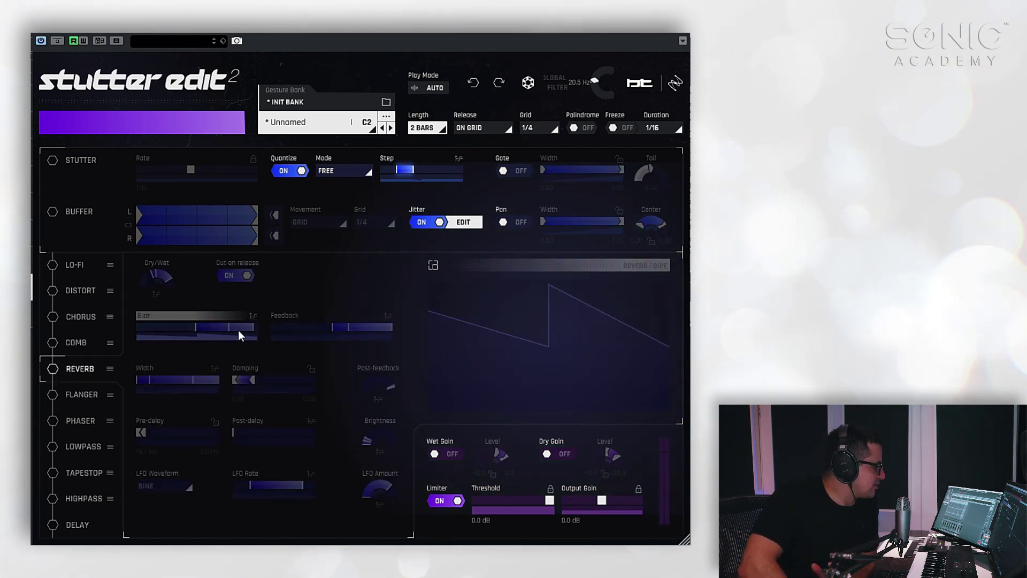
left_click(52, 369)
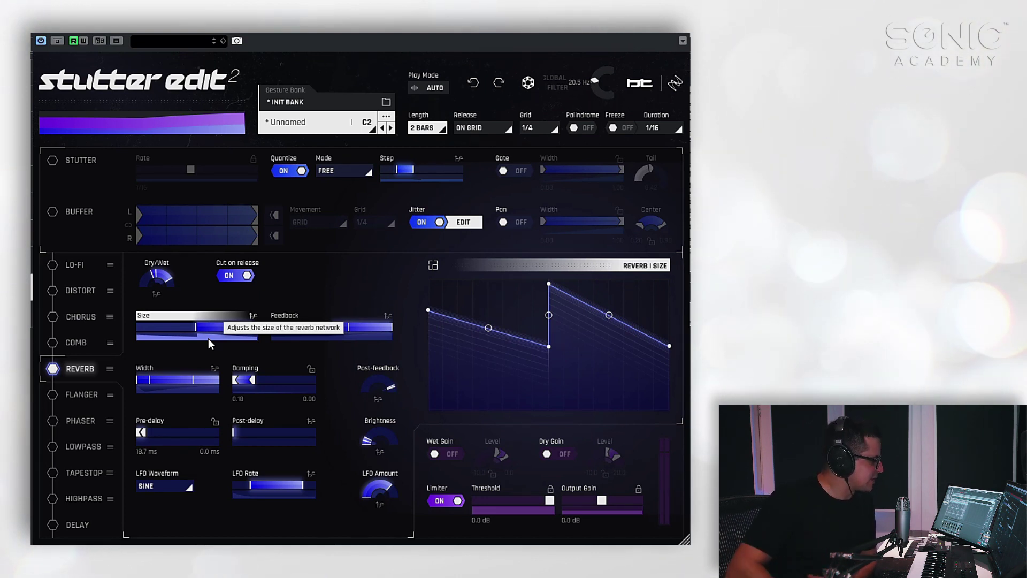
Step: Switch Reverb off, browse Lowpass and Highpass, and turn the global filter off
left_click(54, 368)
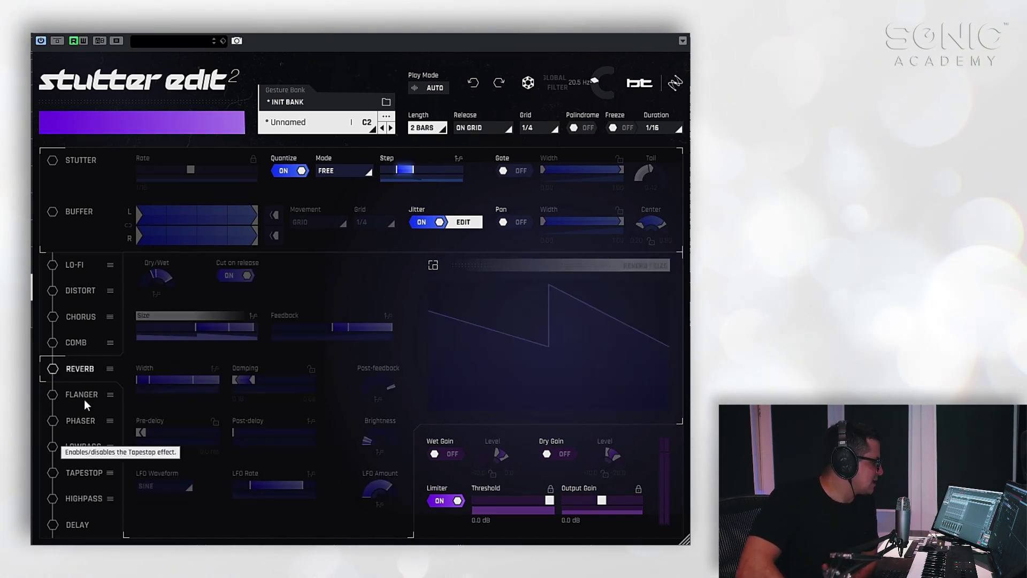
left_click(83, 452)
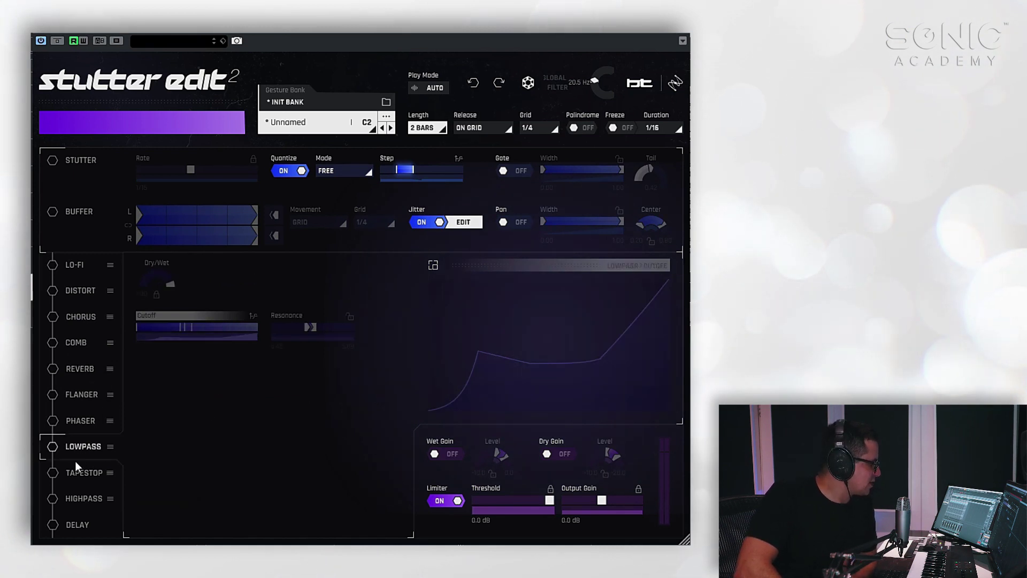
left_click(91, 497)
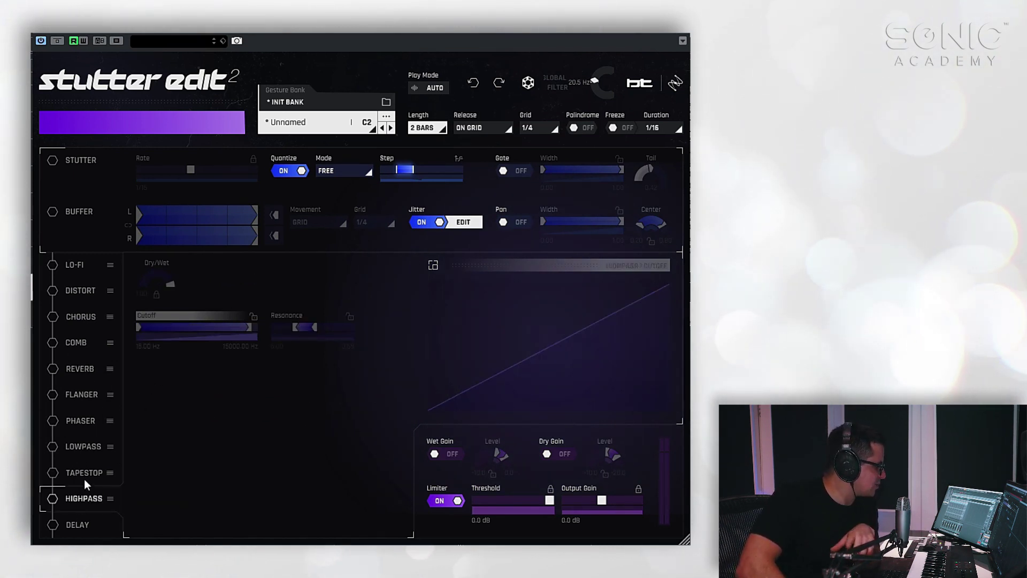
left_click(85, 452)
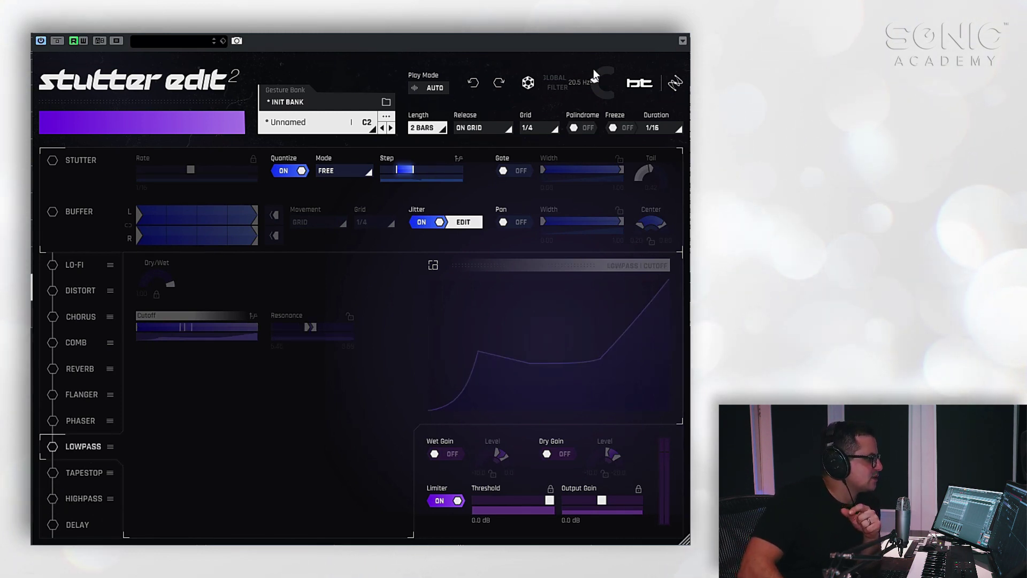
left_click_drag(602, 81, 562, 97)
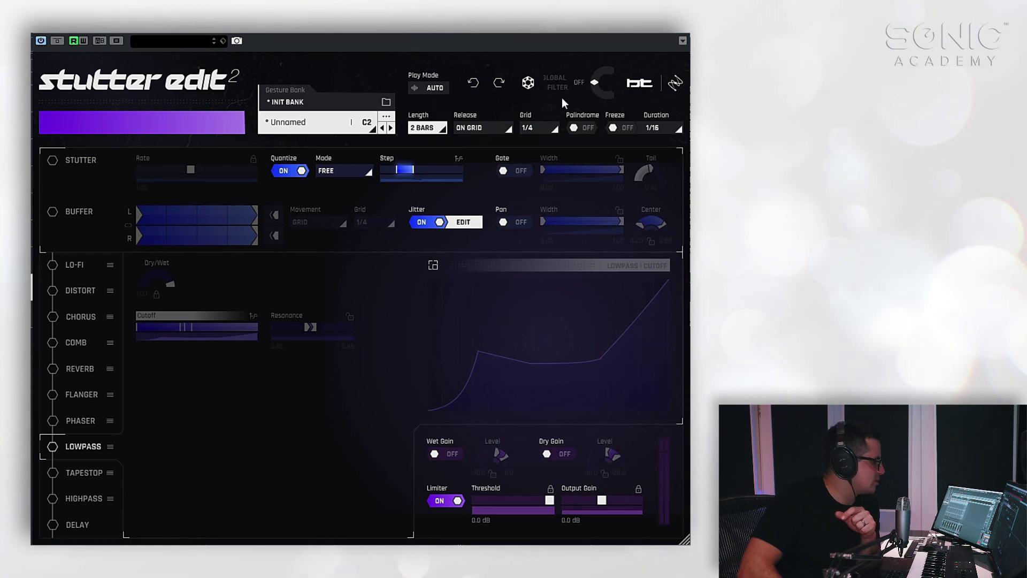
Step: Try Tapestop, then enable Delay with Left Time 1/8 and Right Time 1/16
left_click(50, 476)
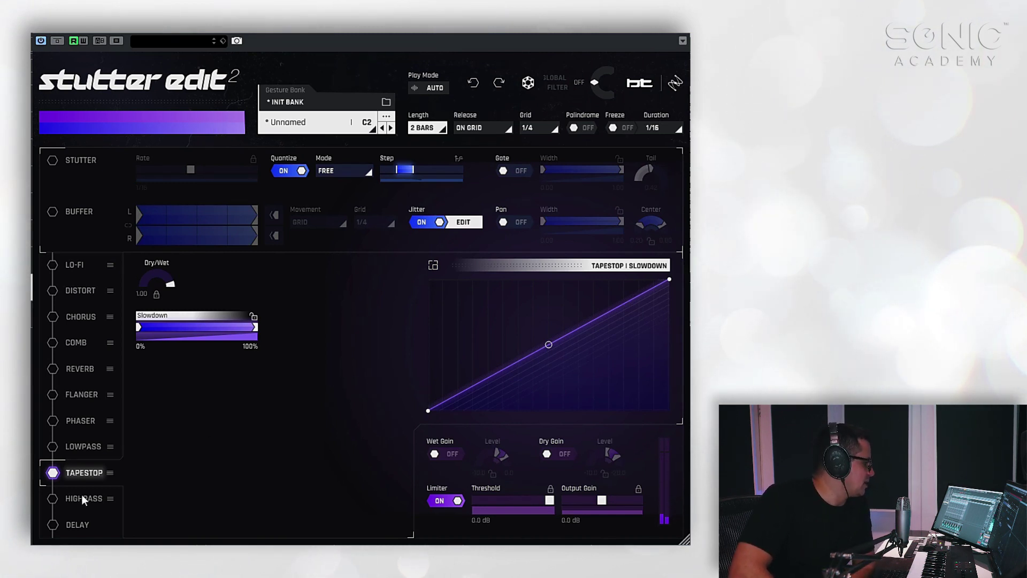
left_click(52, 473)
left_click(53, 523)
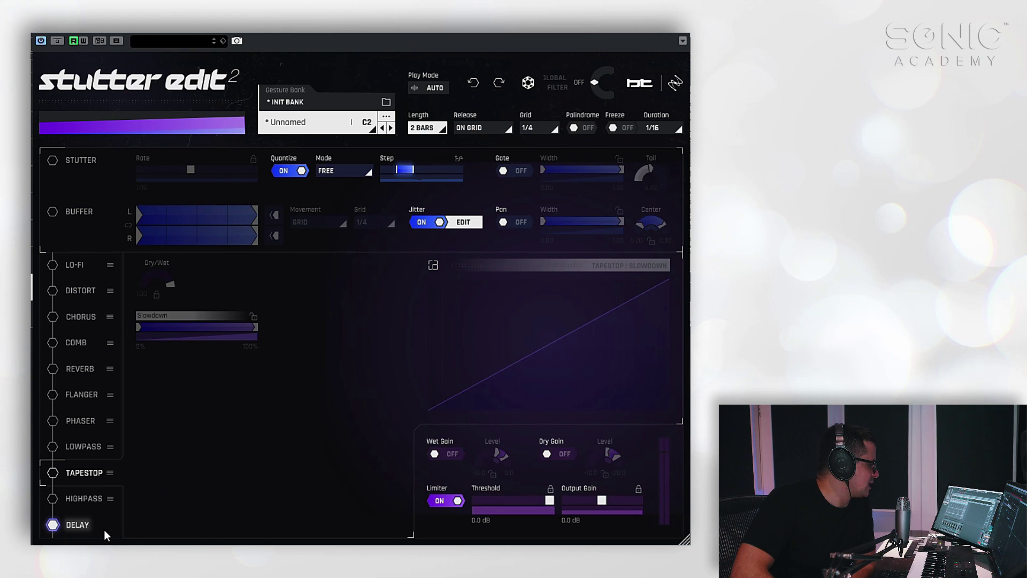
left_click(56, 523)
left_click(97, 527)
left_click(52, 524)
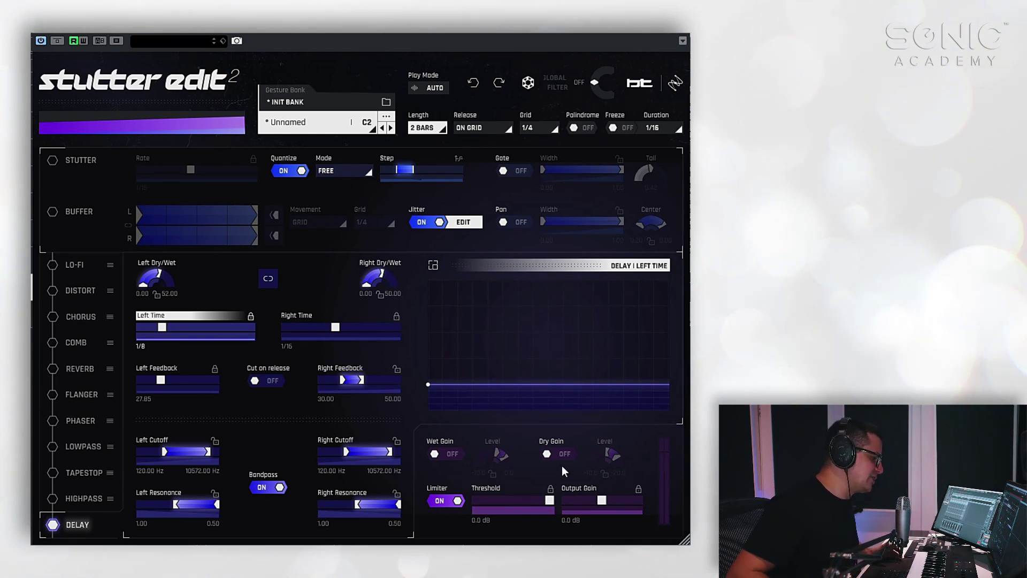
Step: Leave Limiter Threshold at 0.0 dB, switch Delay off, and set Output Gain to -0.5 dB
mouse_move(549, 500)
left_mouse_down()
mouse_move(547, 508)
mouse_move(551, 498)
left_mouse_up()
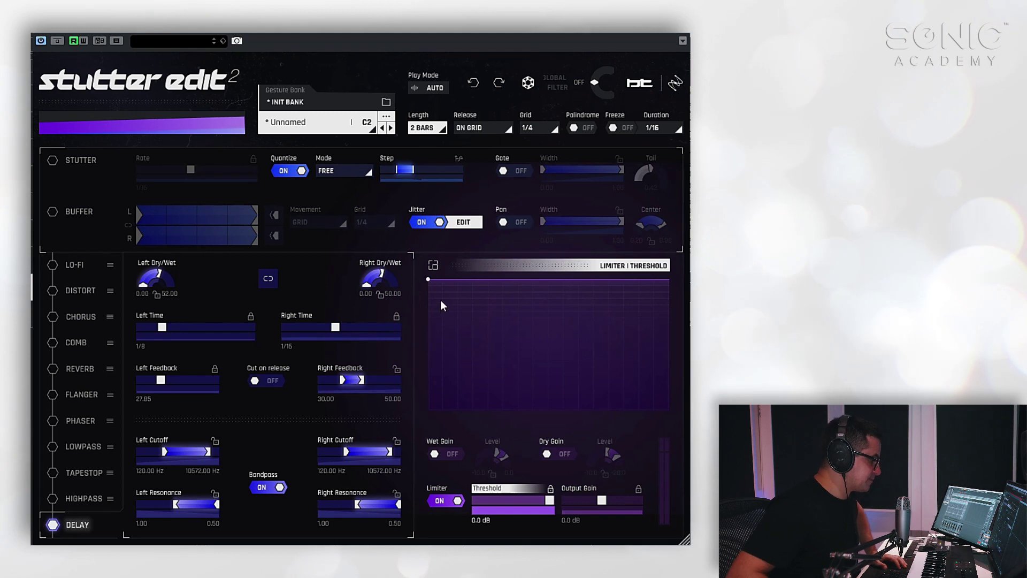
left_click(53, 525)
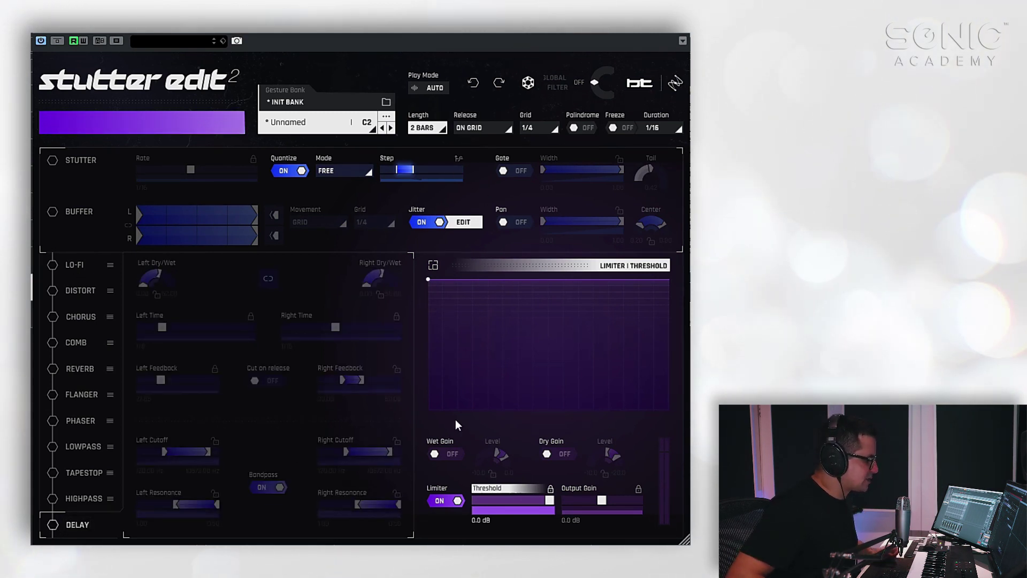
left_click_drag(602, 500, 601, 501)
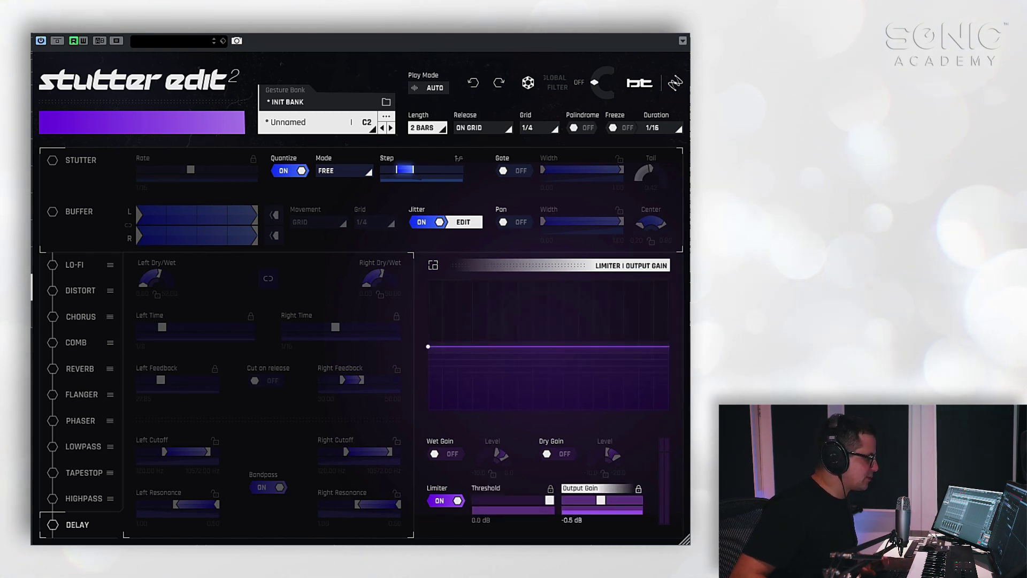
Step: Set the Stutter Edit 2 gesture length to 1 bar
left_click(420, 129)
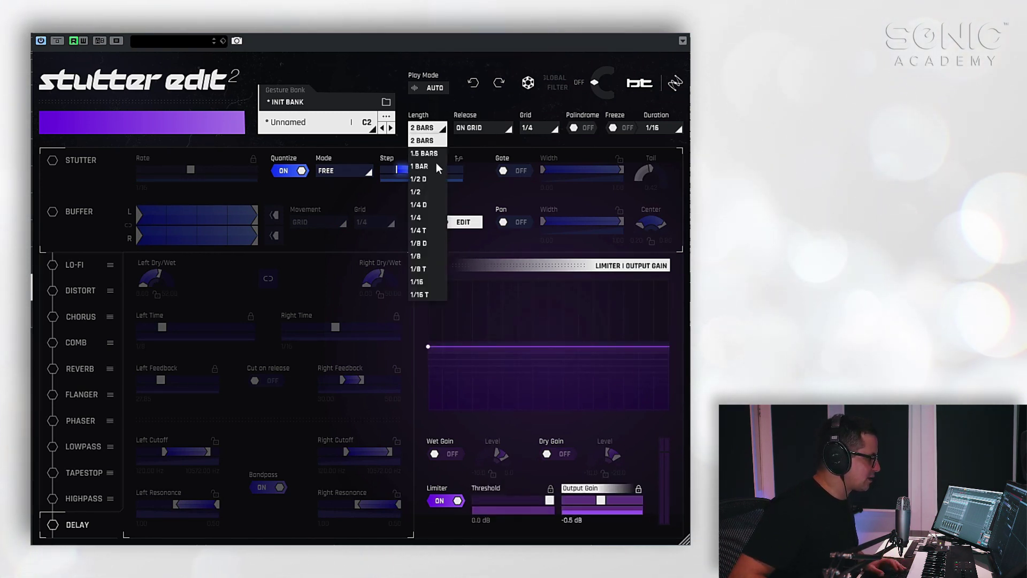
left_click(435, 162)
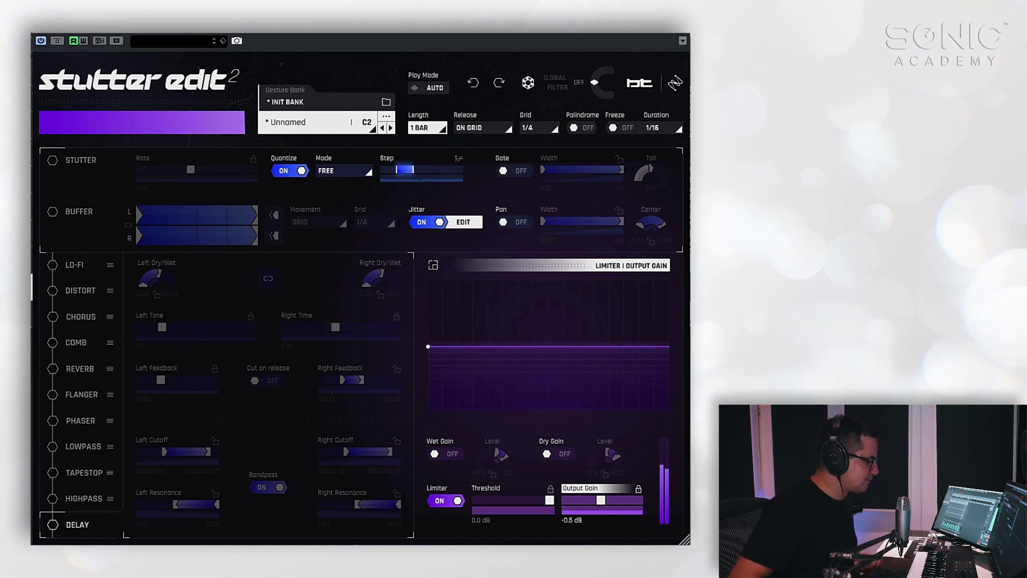
left_click(434, 265)
Step: Shape the Output Gain envelope as a concave curve from -20 dB to 0 dB, at Speed 4
left_click(375, 378)
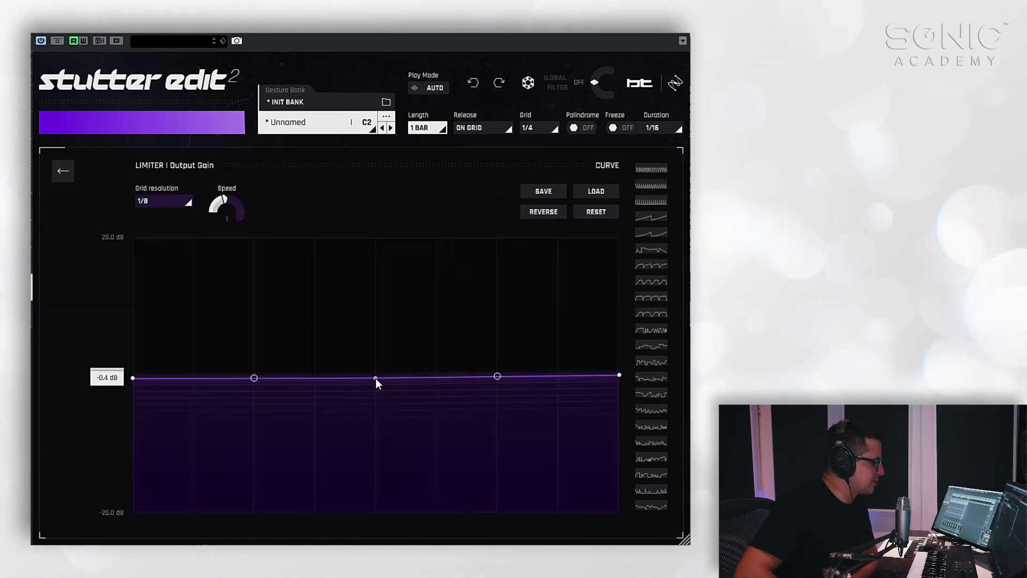
left_click_drag(132, 377, 133, 512)
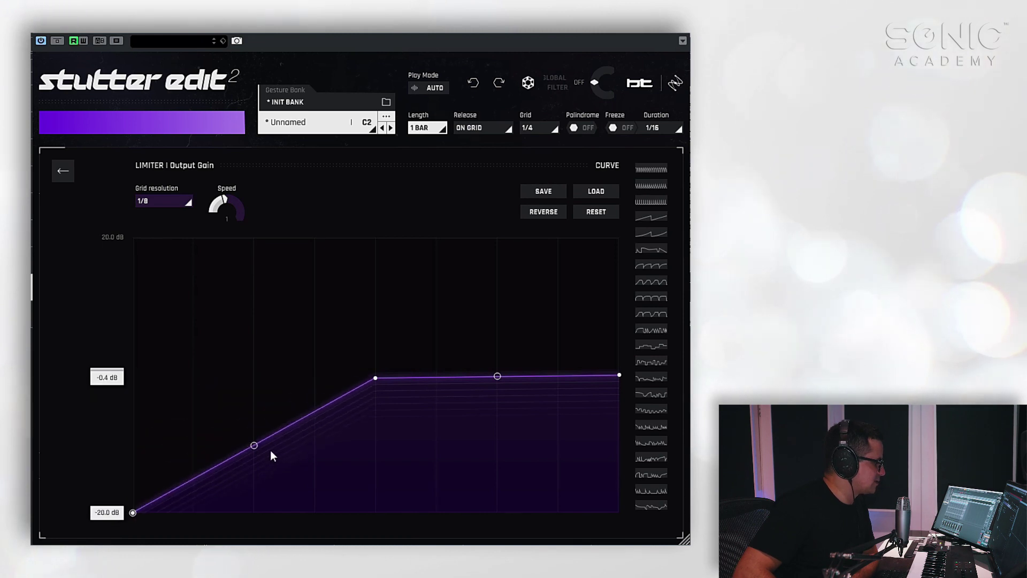
left_click_drag(254, 447, 255, 471)
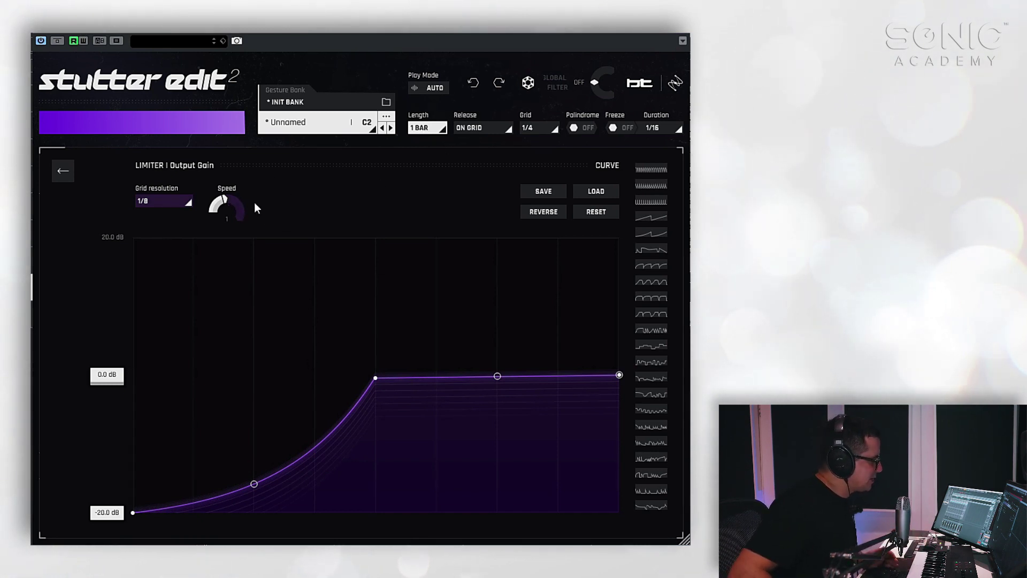
left_click_drag(227, 201, 228, 171)
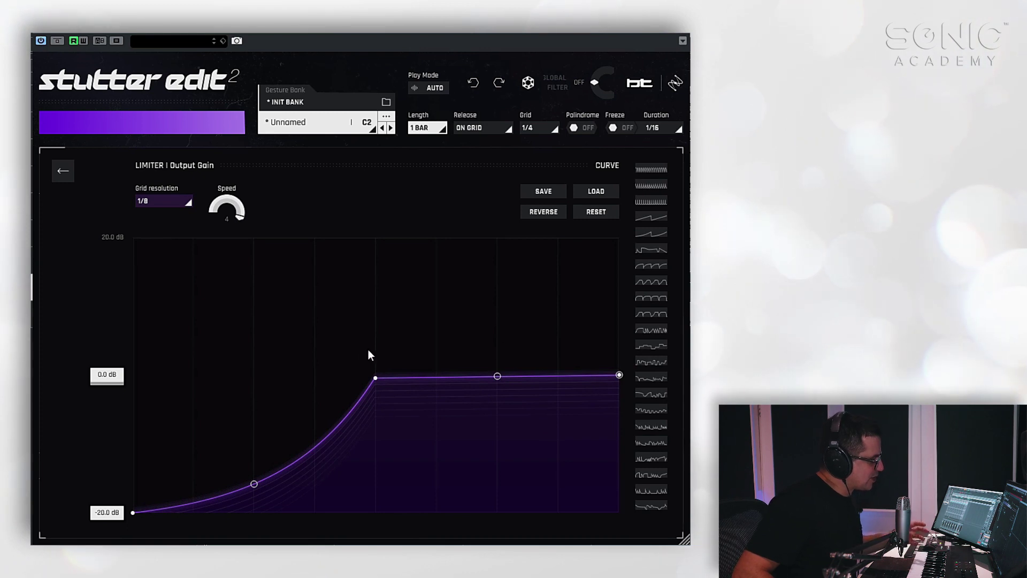
Step: Activate Lowpass and shape its cutoff envelope with a raised start and a steep step up
left_click(59, 169)
left_click(63, 447)
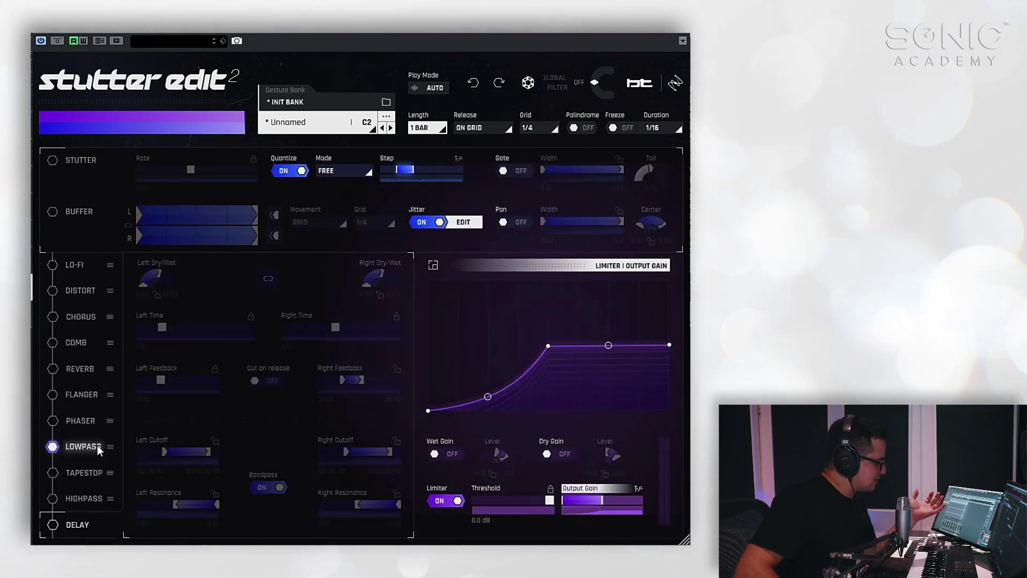
left_click_drag(427, 411, 428, 306)
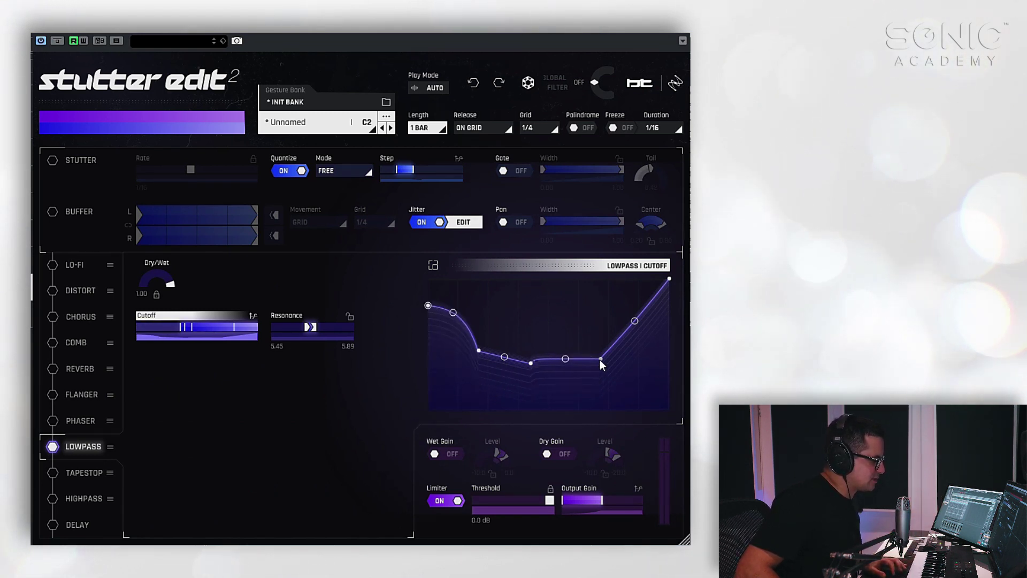
left_click_drag(601, 359, 579, 314)
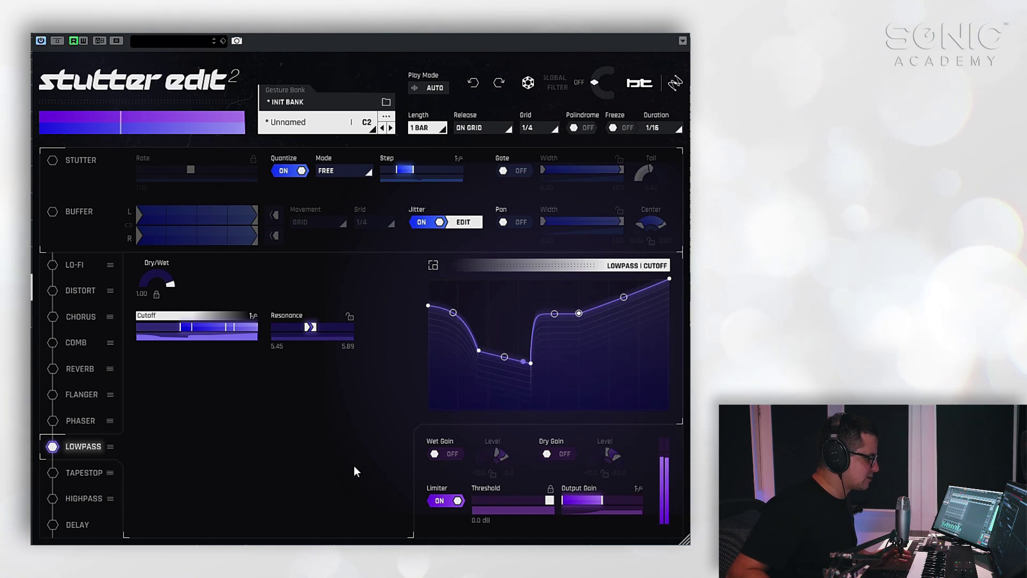
Step: Make the Output Gain ramp steeper and raise the end of its plateau slightly
left_click(581, 495)
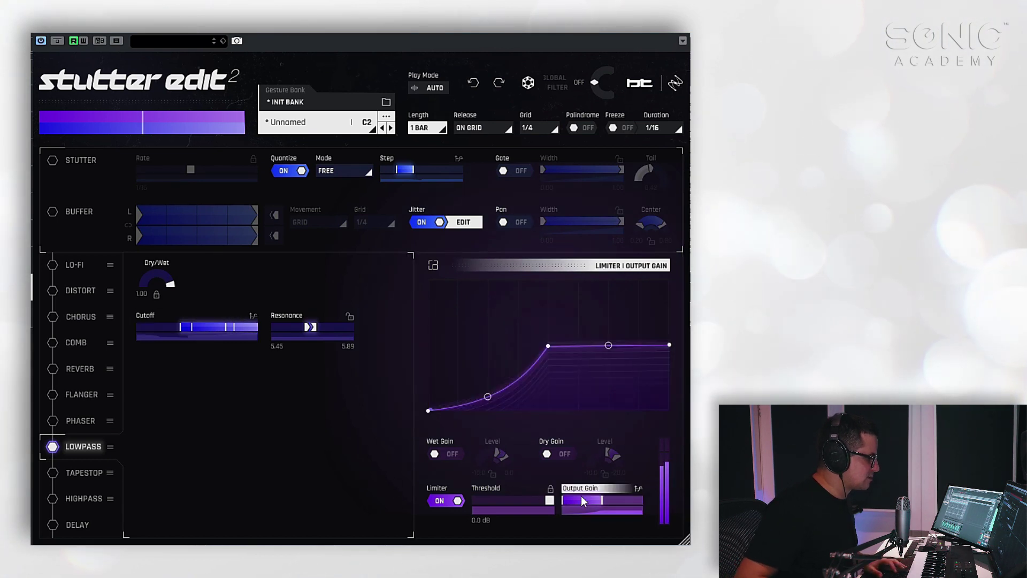
left_click_drag(487, 397, 489, 420)
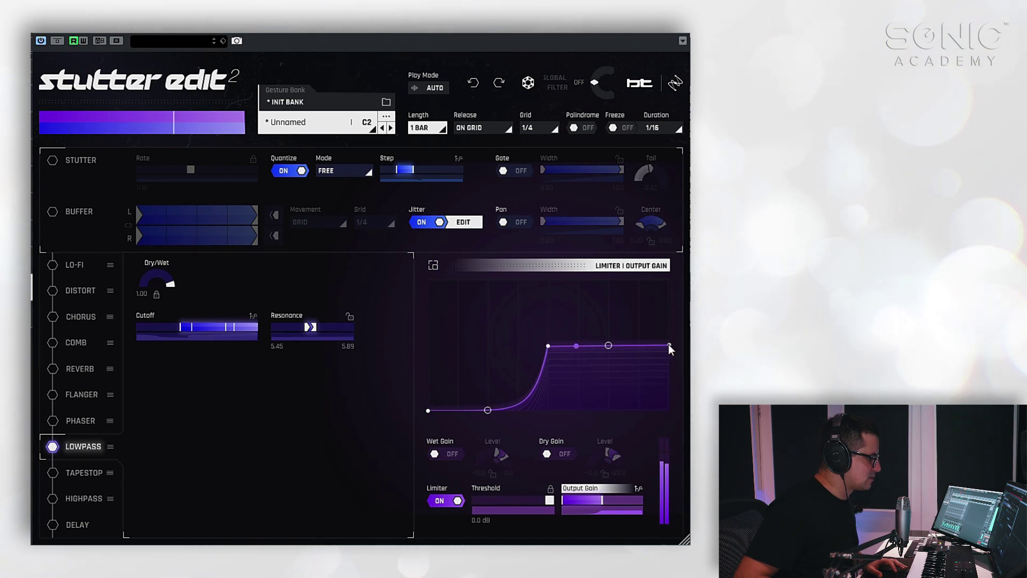
left_click_drag(669, 345, 669, 339)
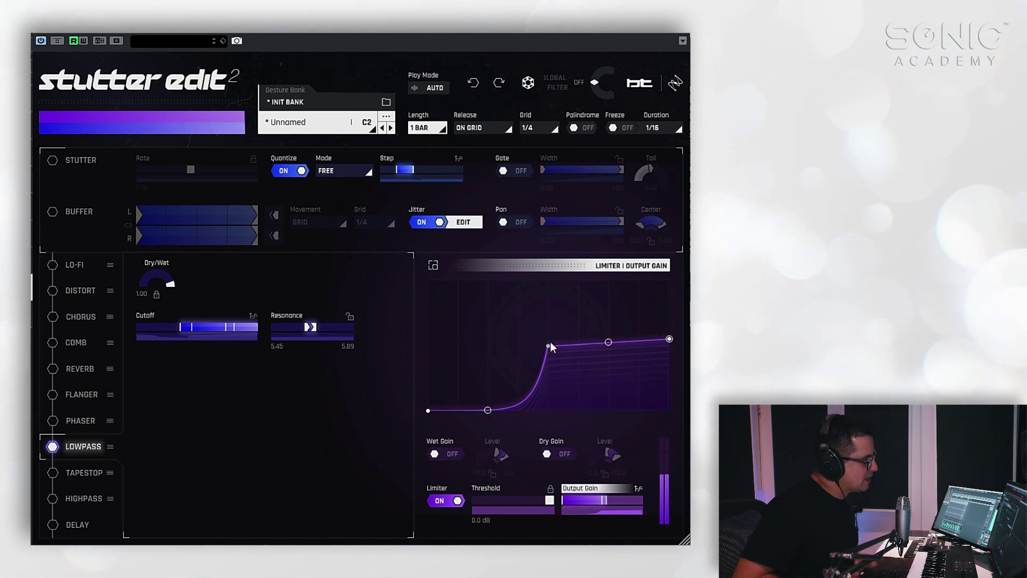